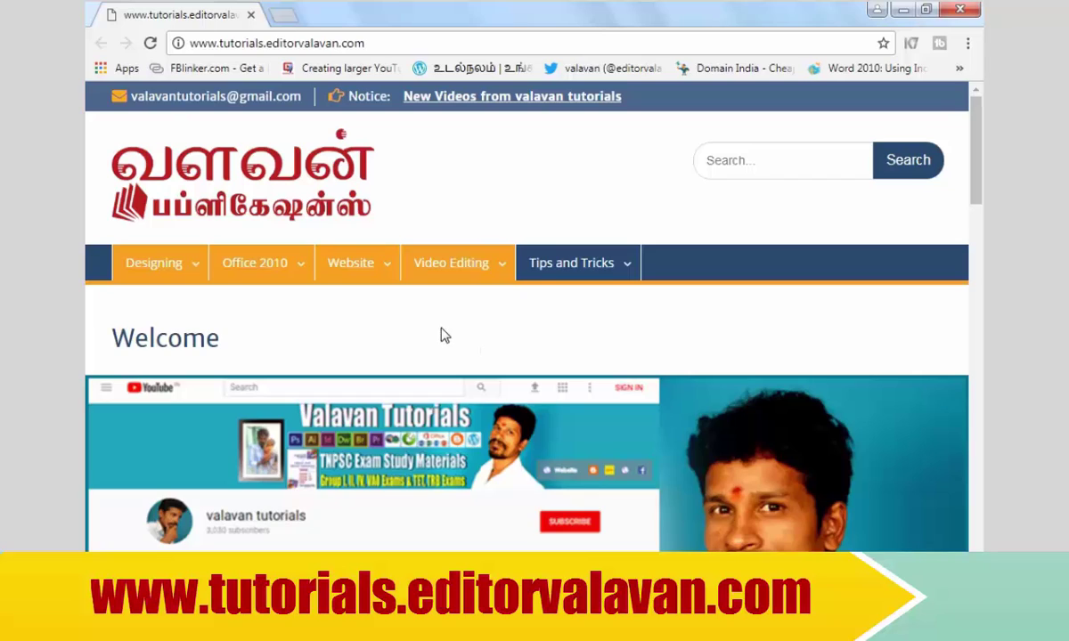
Scroll to the Downloads section and open the Photoshop tutorial page in a new tab.
scroll(550, 332, "down", 3)
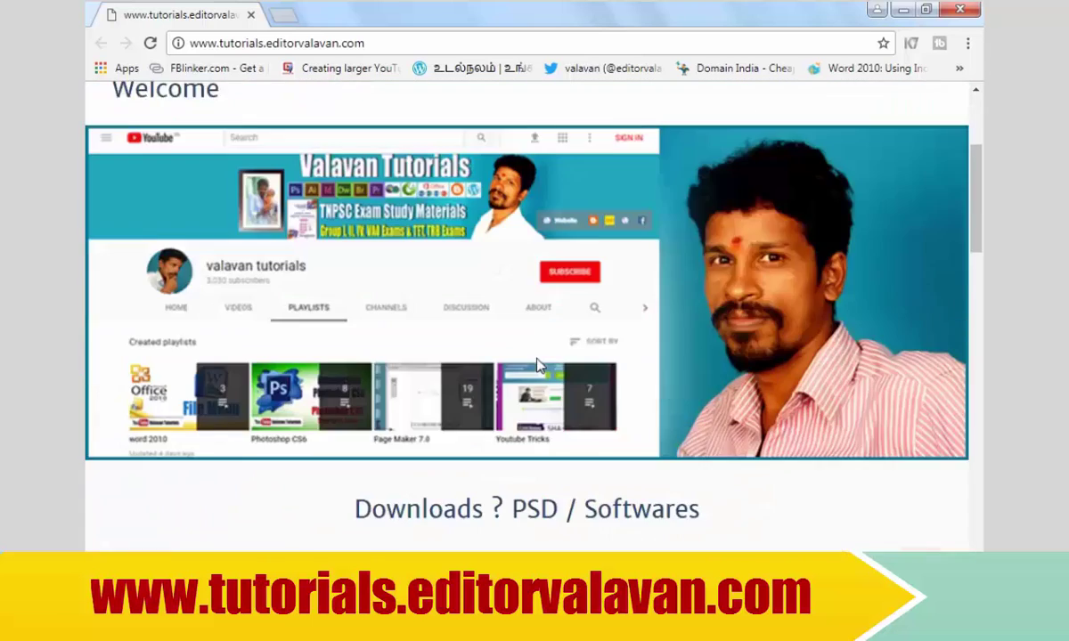
scroll(538, 369, "down", 4)
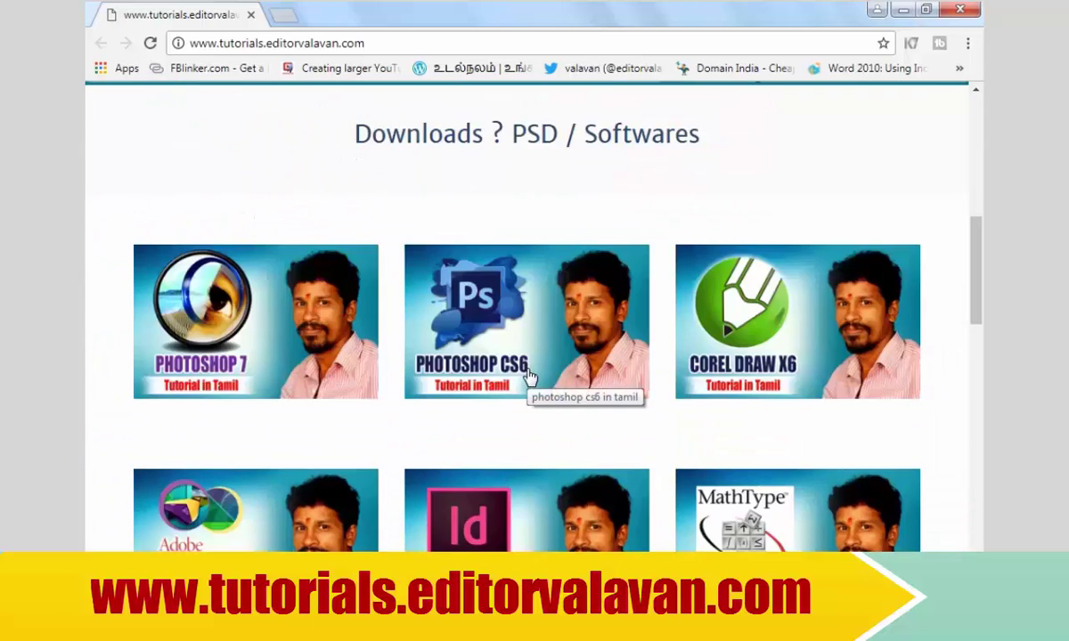
left_click(298, 349)
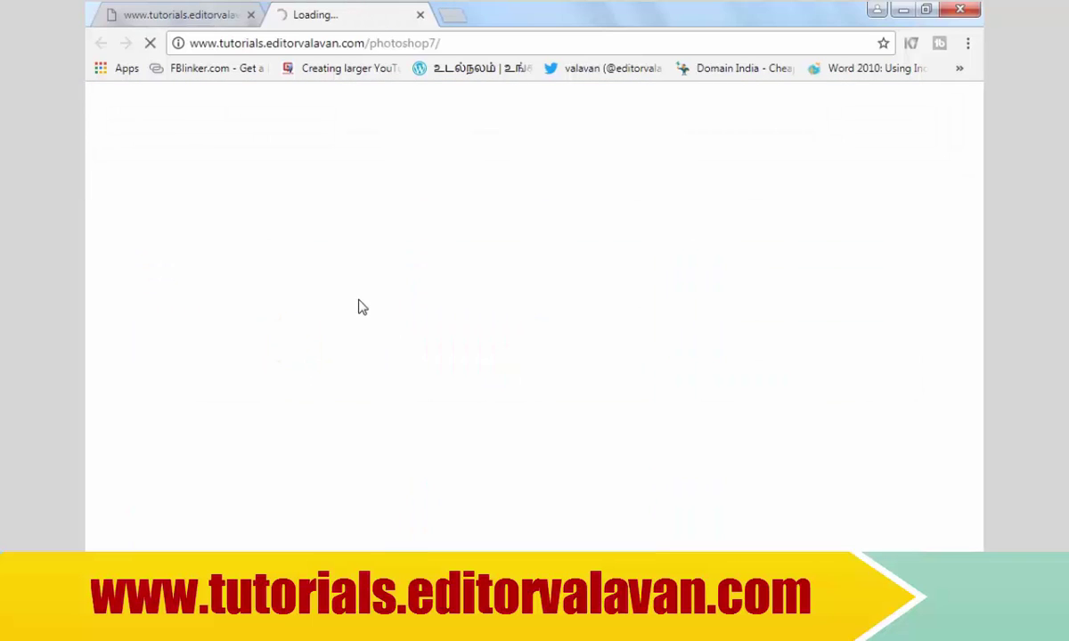
scroll(411, 317, "down", 3)
scroll(443, 326, "down", 3)
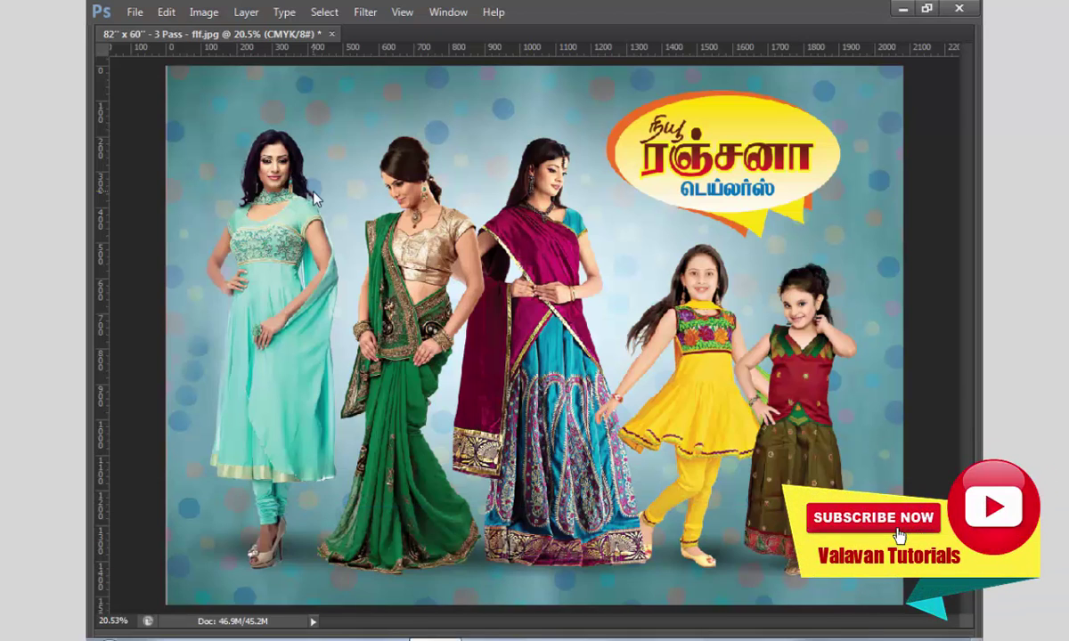
Show the tools and panels around the poster, with the floating Layers panel collapsed into the dock.
key("Tab")
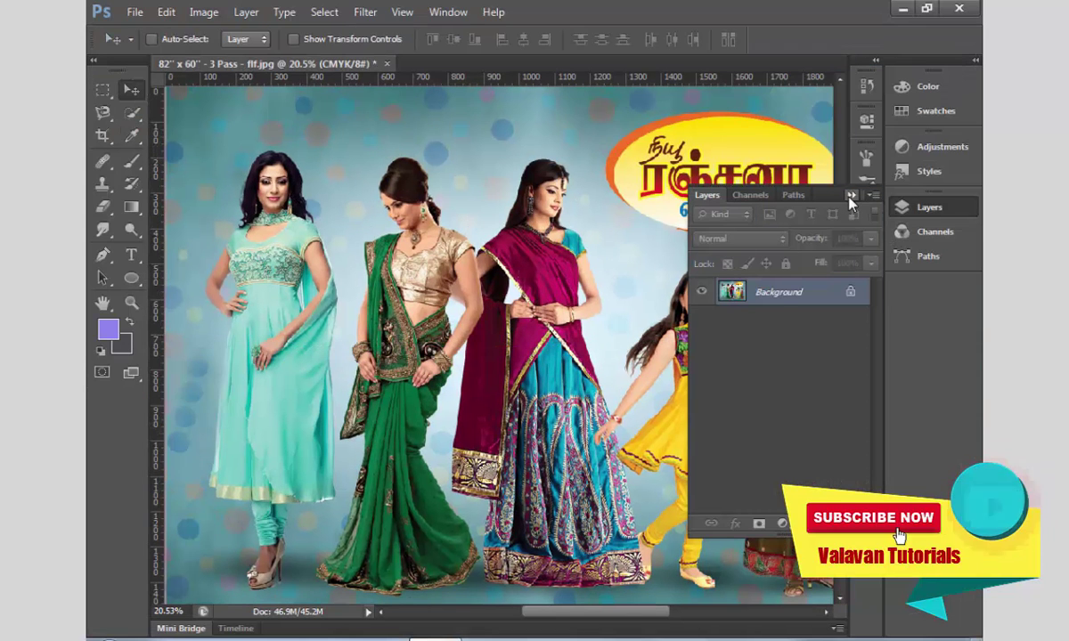
left_click(849, 204)
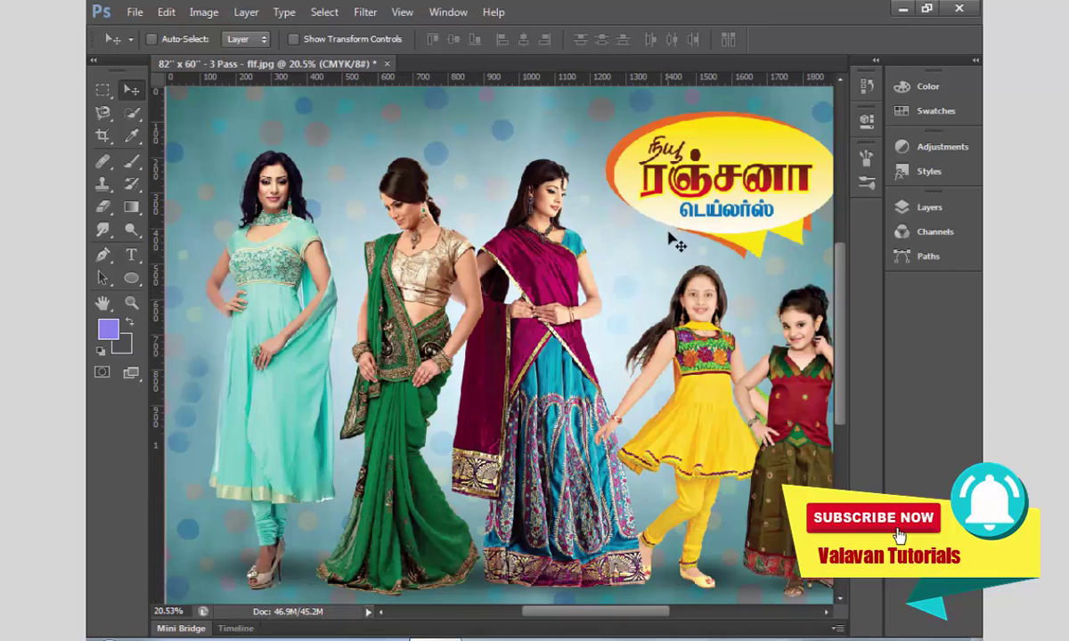
key("Tab")
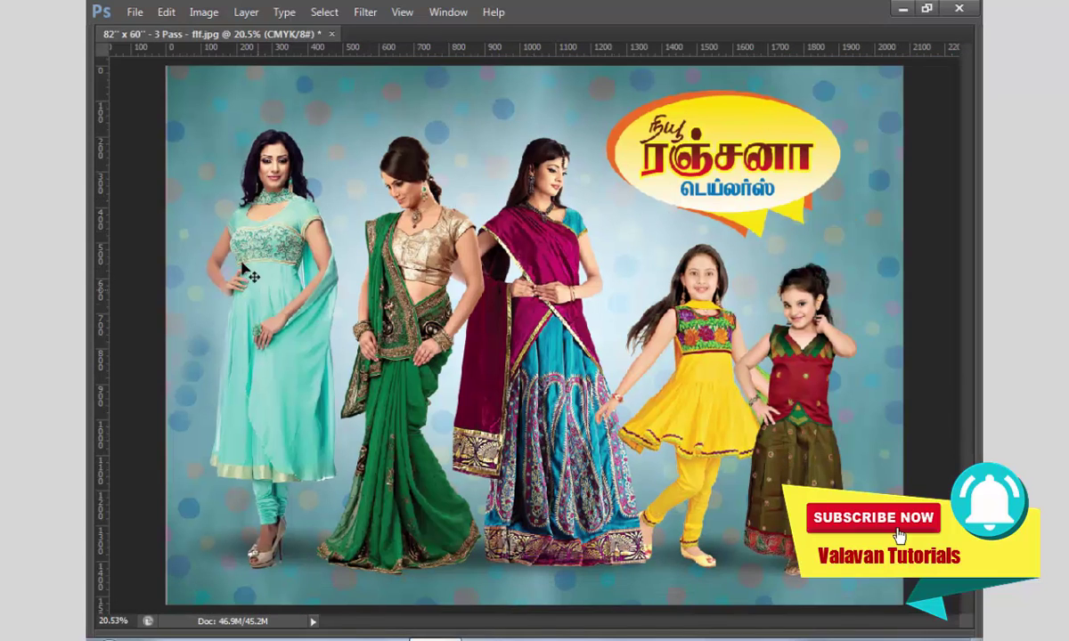
key("Tab")
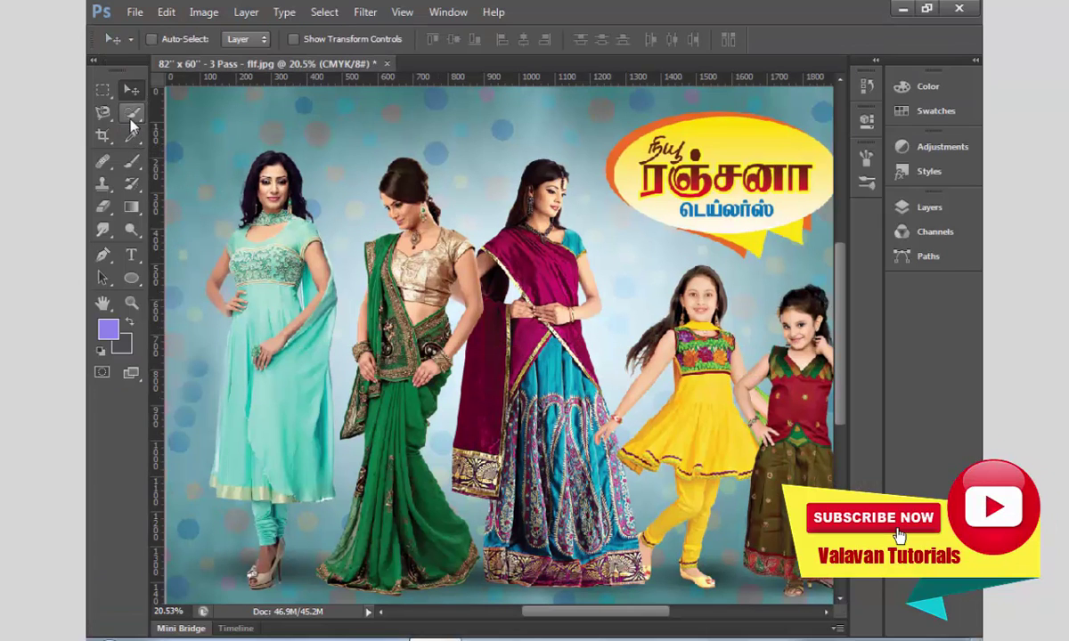
Pick the Quick Selection tool, check its brush size, and zoom in on the teal-dress woman.
left_click(130, 119)
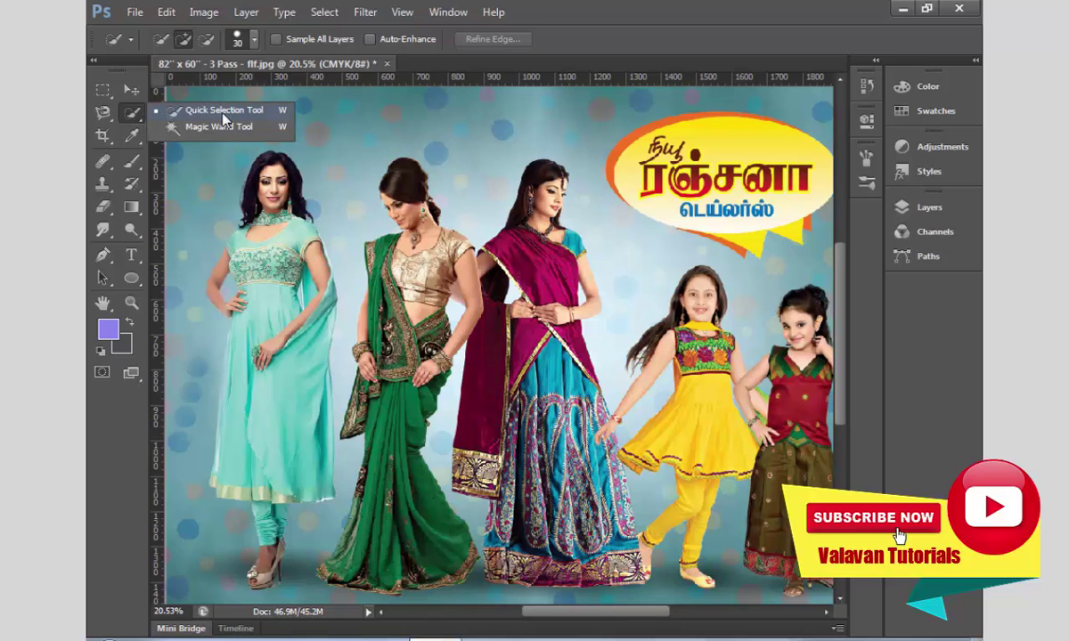
left_click(223, 111)
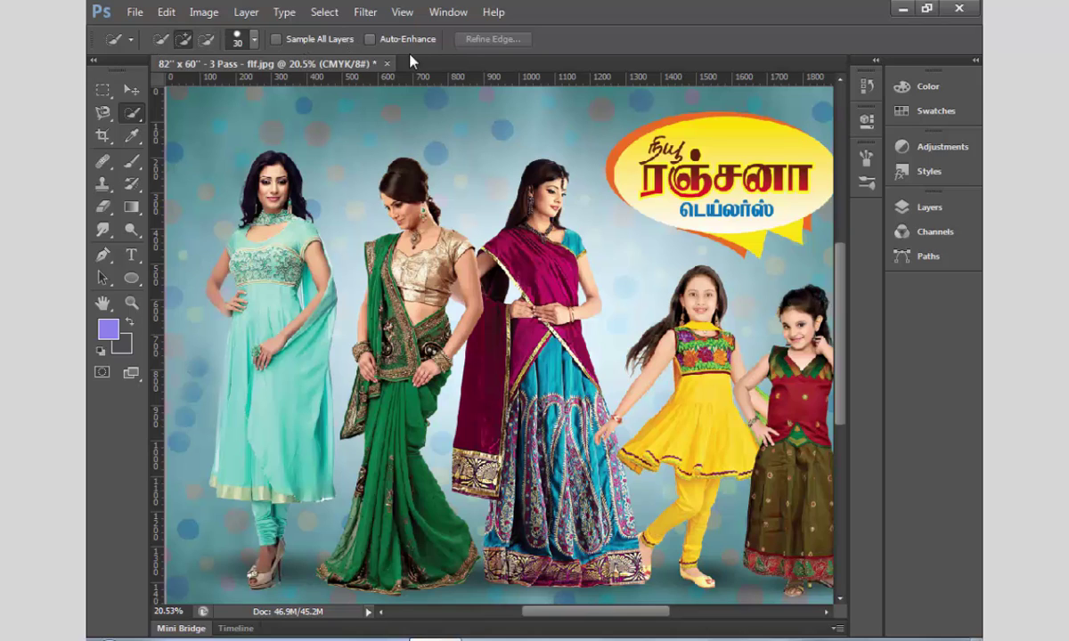
left_click(254, 40)
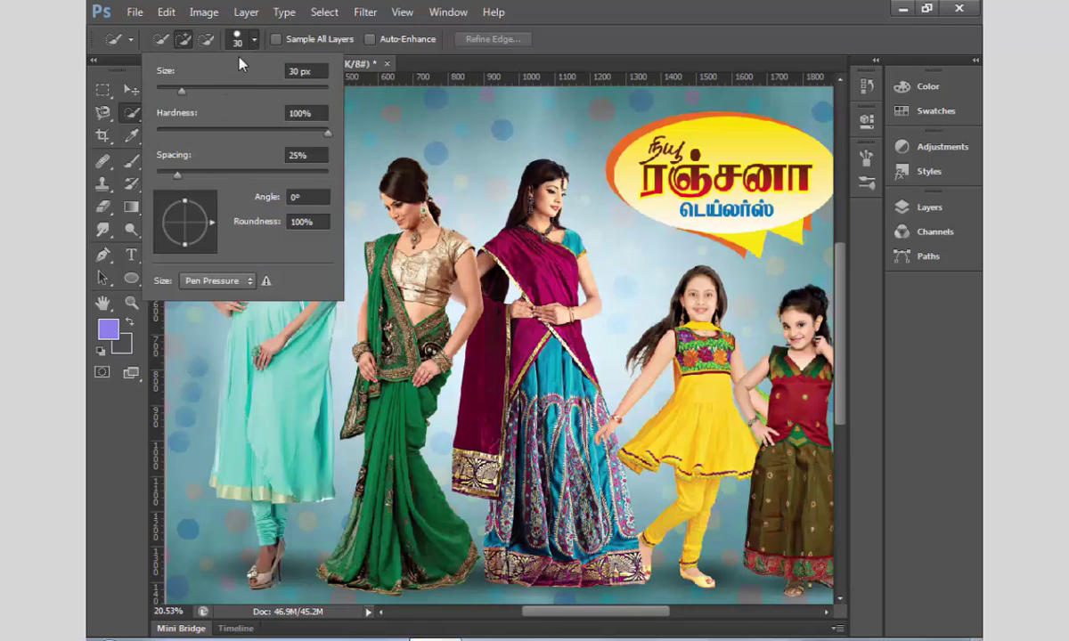
left_click(253, 41)
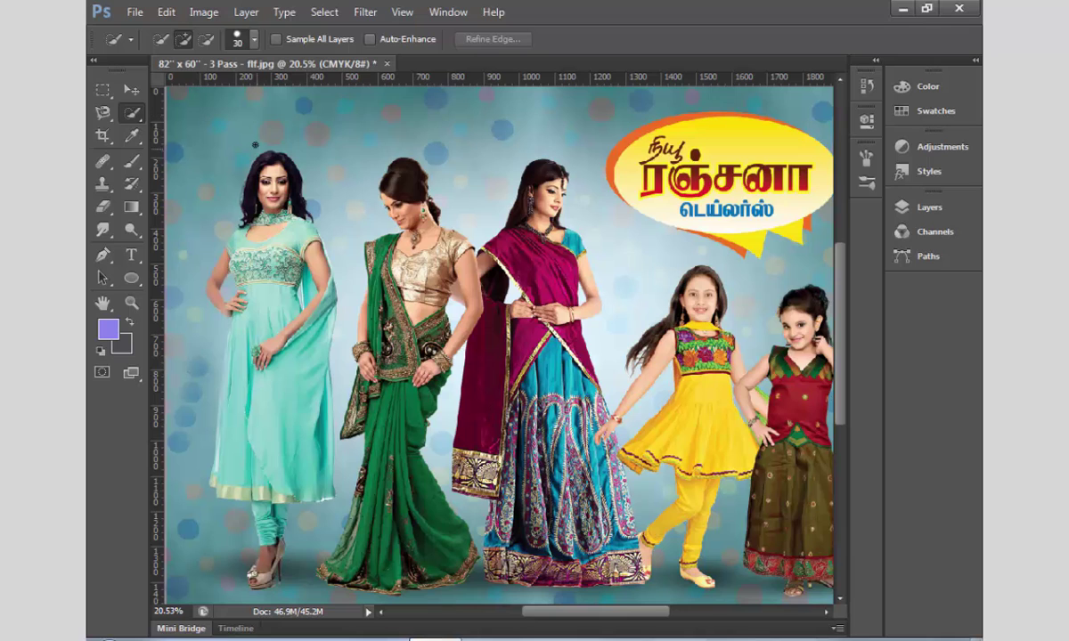
left_click(131, 303)
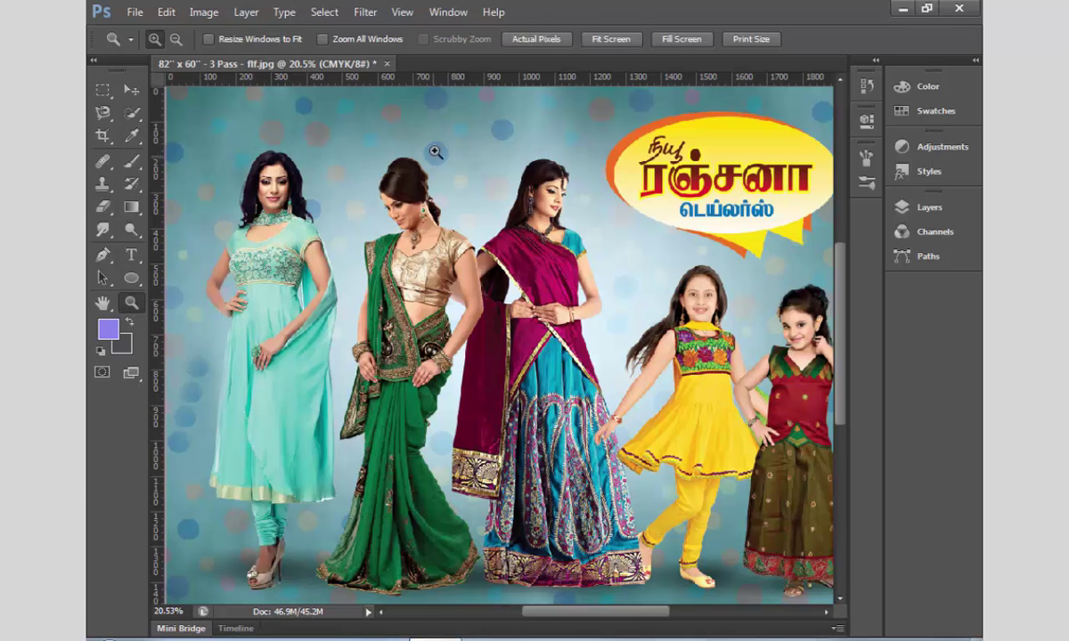
mouse_move(443, 126)
left_mouse_down()
mouse_move(281, 285)
mouse_move(182, 352)
left_mouse_up()
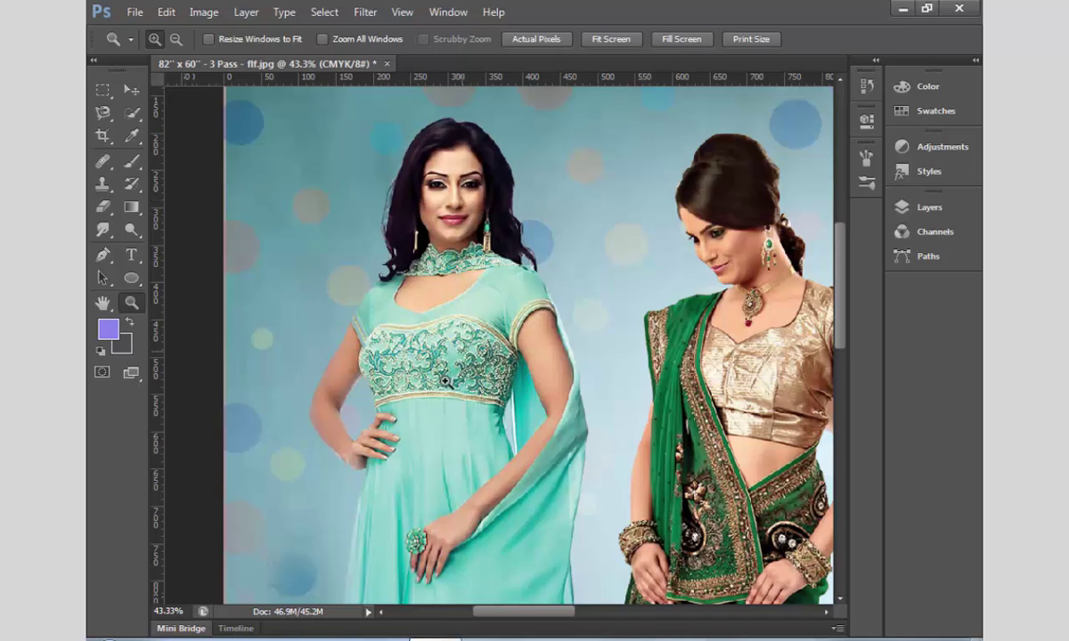
Quick-select the woman's hair, face, chest, both arms and dress front.
left_click(134, 113)
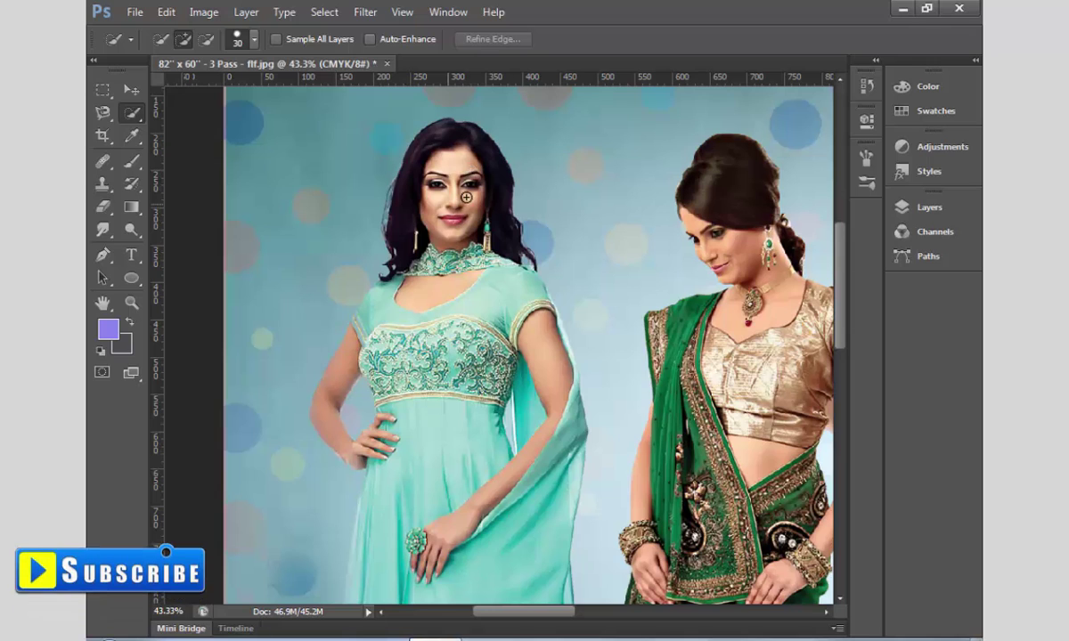
left_click_drag(461, 144, 392, 223)
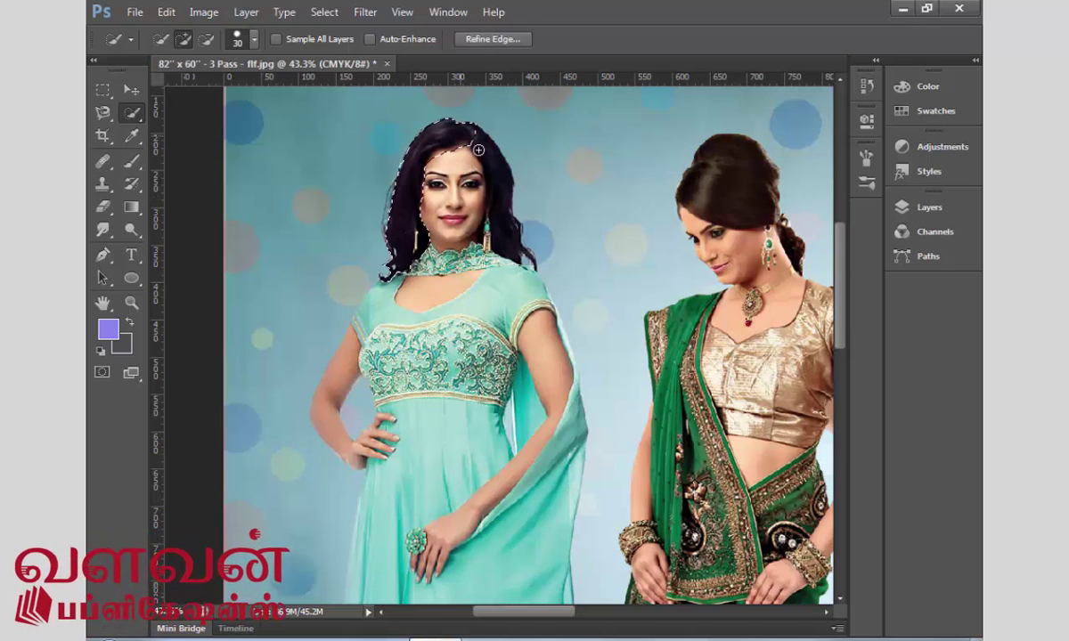
left_click_drag(461, 138, 445, 242)
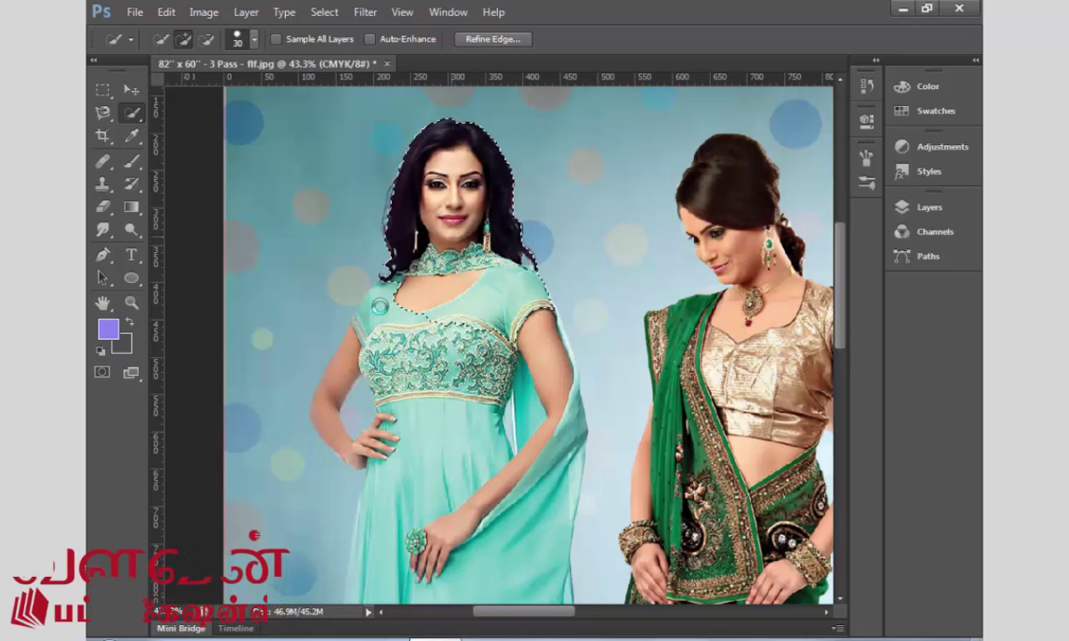
left_click_drag(424, 437, 429, 529)
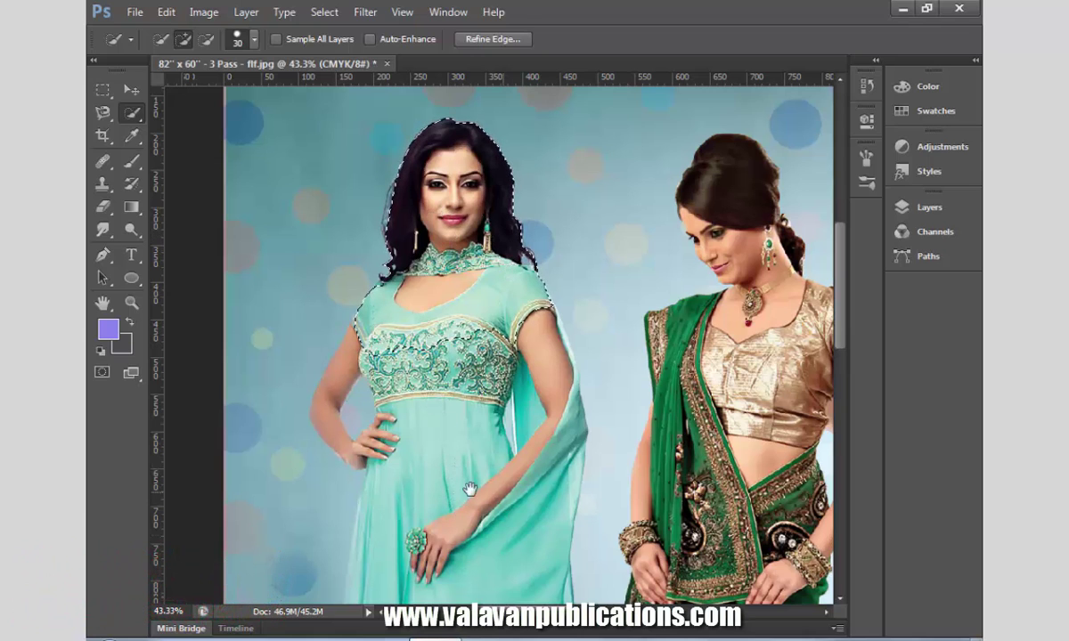
mouse_move(508, 489)
left_mouse_down()
mouse_move(520, 384)
mouse_move(506, 234)
left_mouse_up()
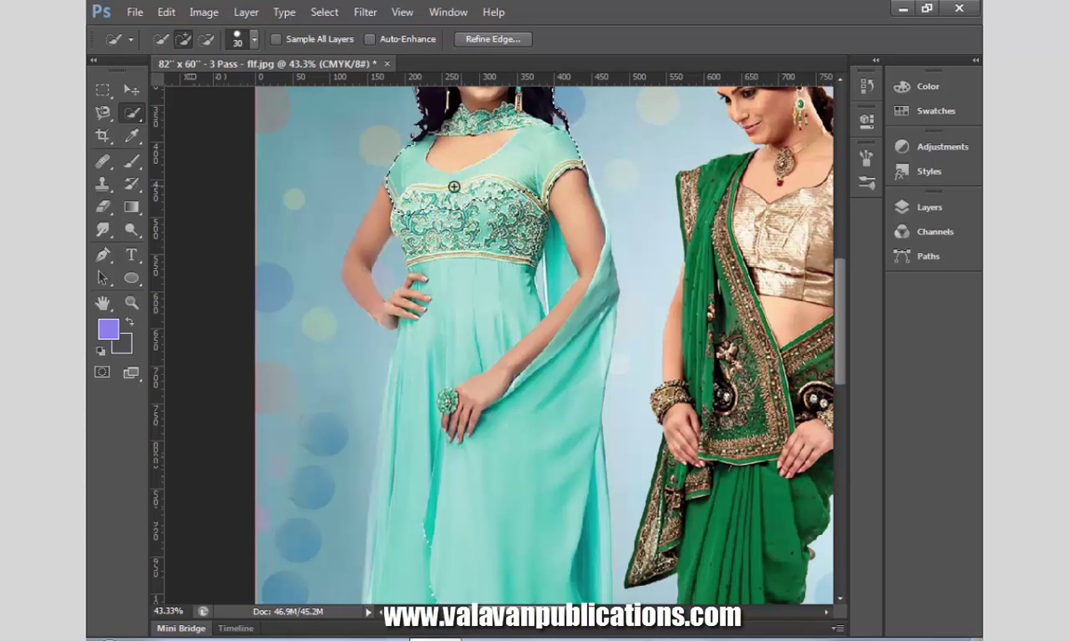
left_click_drag(379, 203, 360, 267)
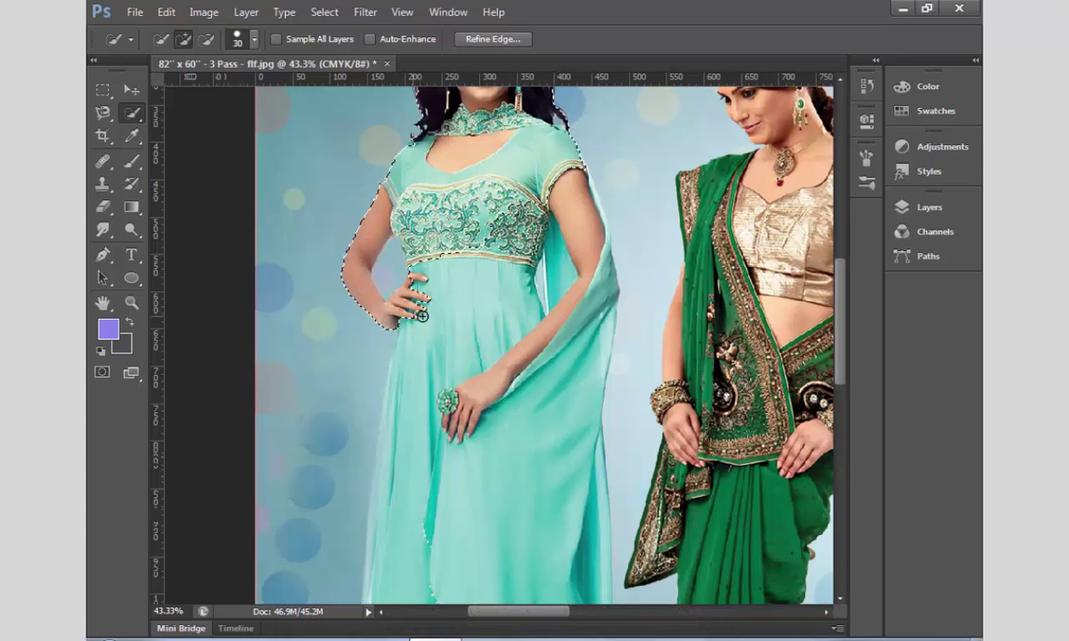
left_click_drag(532, 234, 566, 279)
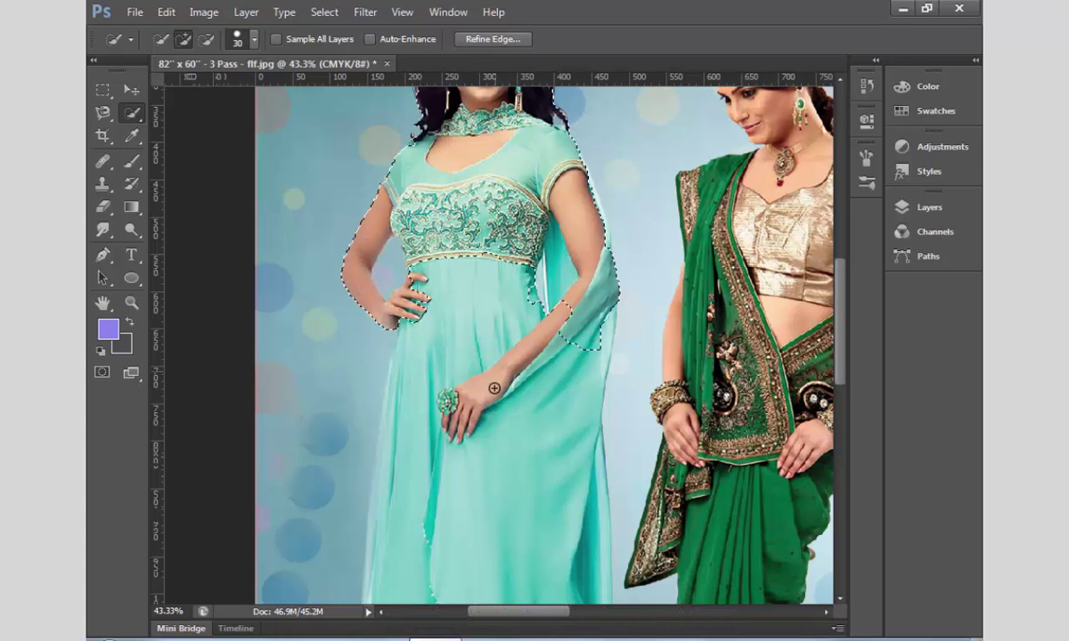
mouse_move(464, 364)
left_mouse_down()
mouse_move(412, 353)
mouse_move(448, 487)
left_mouse_up()
left_click_drag(525, 453, 540, 241)
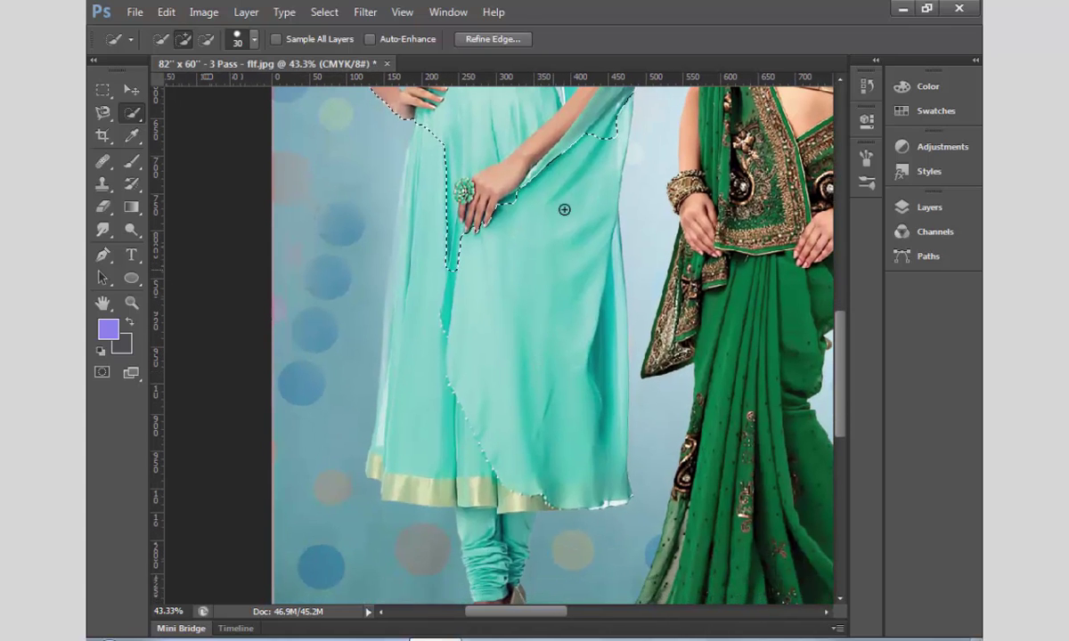
Extend the selection over the dress panels, leggings and shoe, then check the whole figure.
left_click_drag(593, 439, 598, 485)
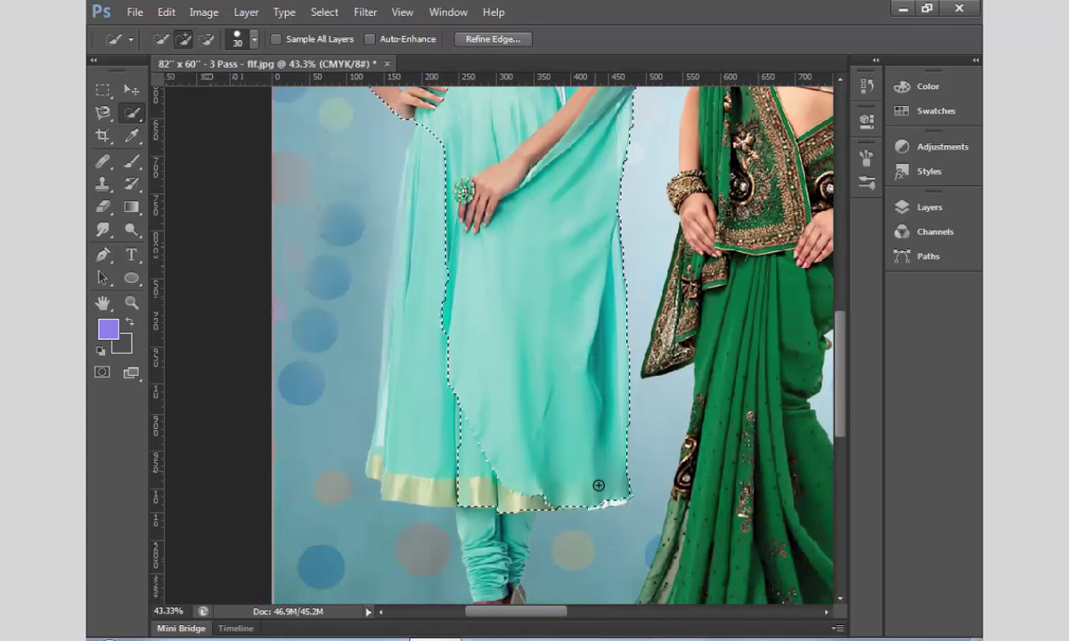
left_click_drag(422, 246, 433, 165)
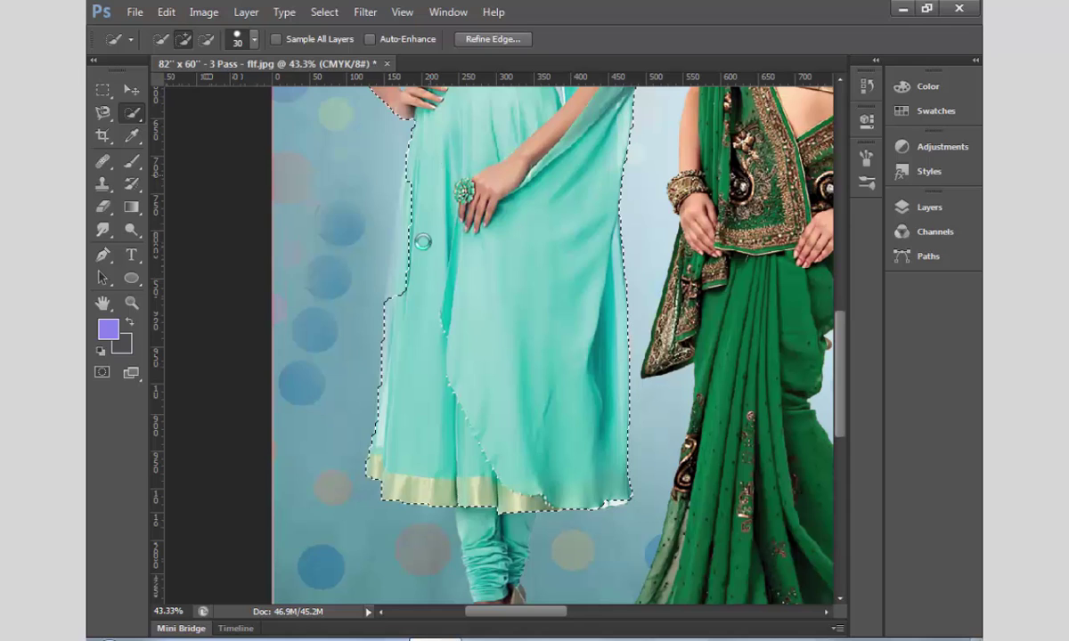
mouse_move(422, 242)
left_mouse_down()
mouse_move(405, 222)
mouse_move(401, 292)
left_mouse_up()
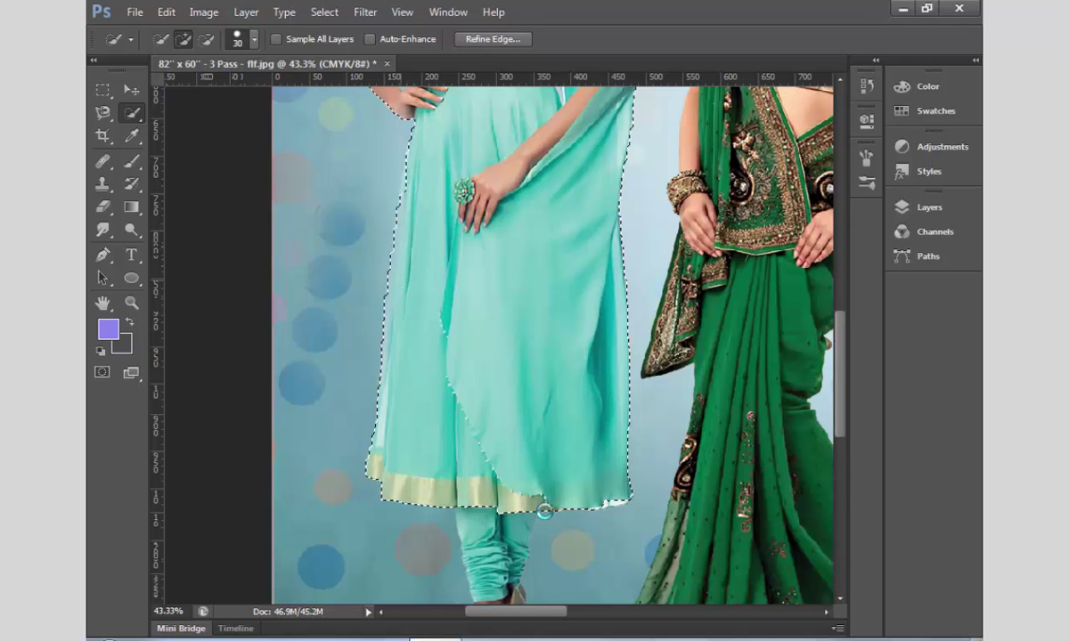
mouse_move(545, 512)
left_mouse_down()
mouse_move(544, 270)
mouse_move(480, 352)
left_mouse_up()
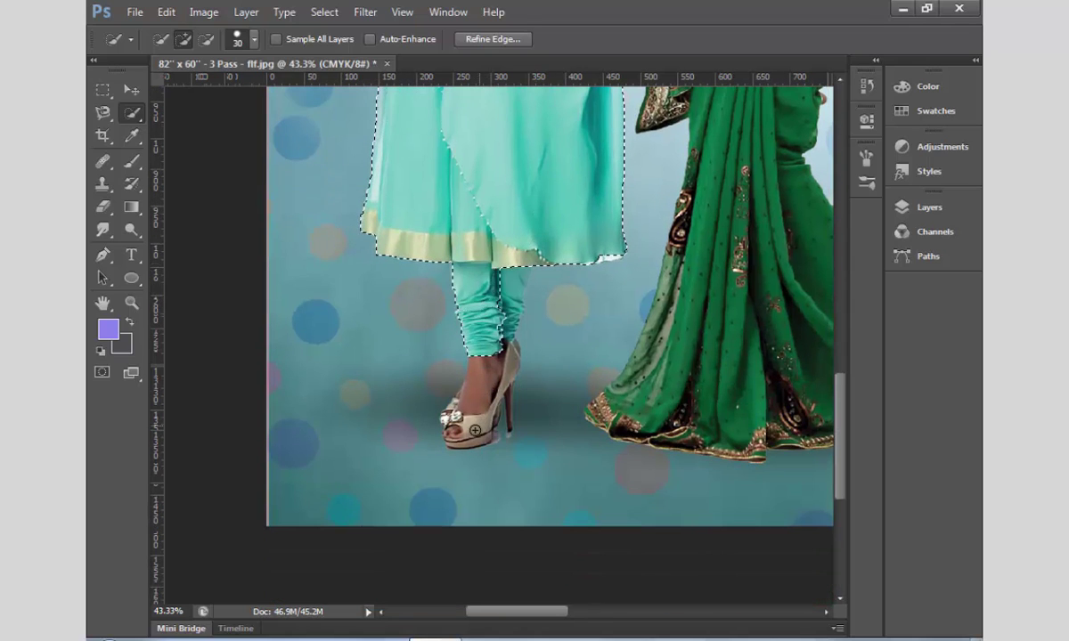
left_click_drag(475, 430, 446, 412)
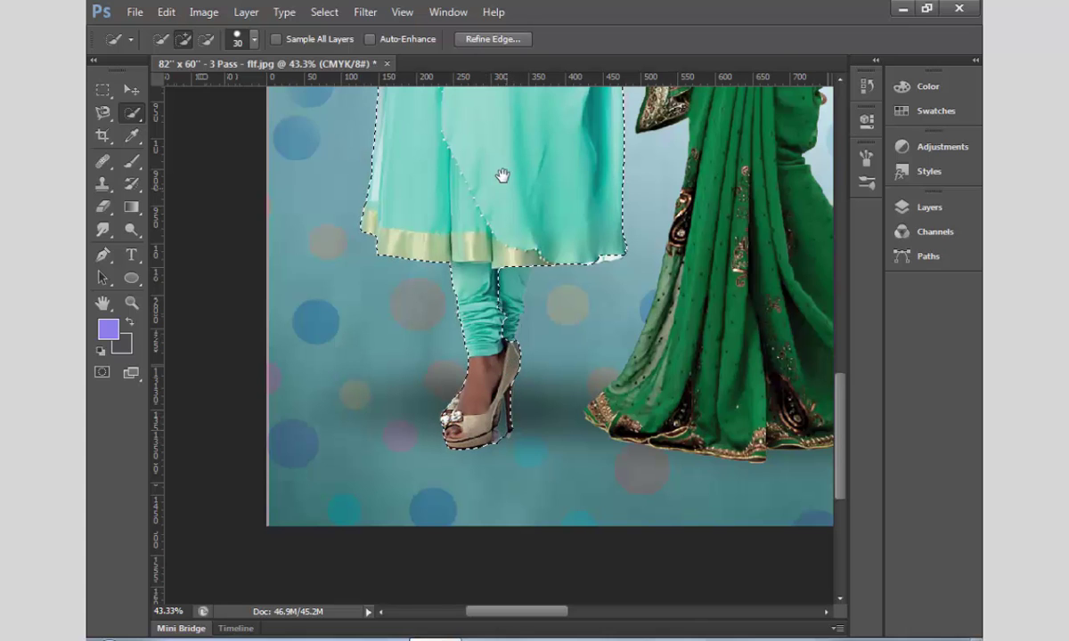
left_click_drag(485, 174, 499, 471)
mouse_move(577, 300)
left_mouse_down()
mouse_move(564, 443)
mouse_move(547, 183)
left_mouse_up()
mouse_move(544, 347)
left_mouse_down()
mouse_move(544, 276)
mouse_move(572, 400)
left_mouse_up()
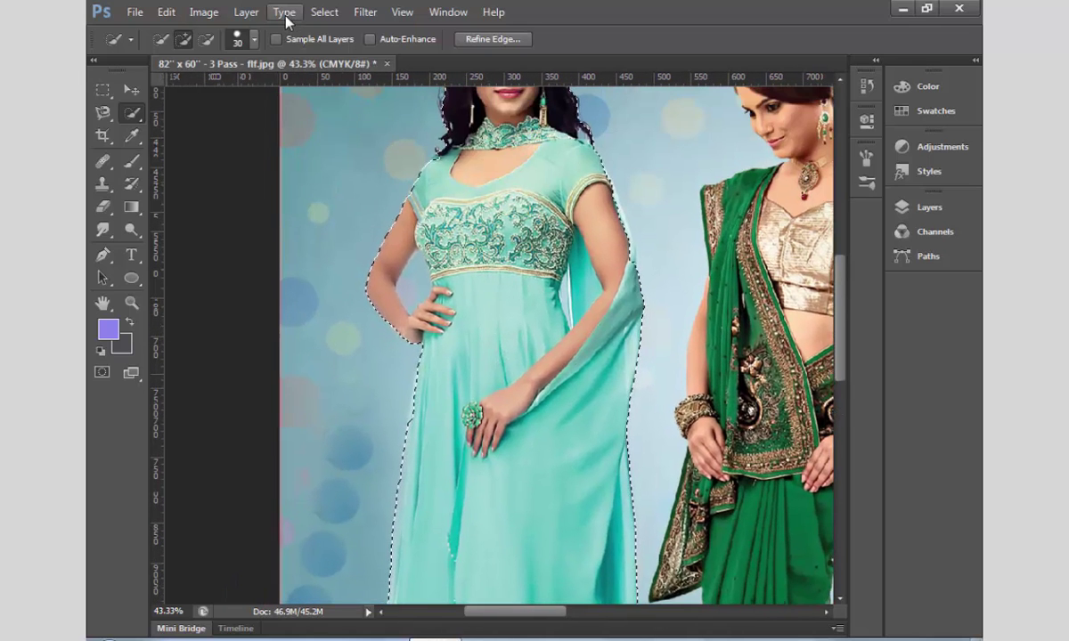
Apply a 1-pixel feather to the woman's selection and show the Layers panel.
key("i")
key("shift+F5")
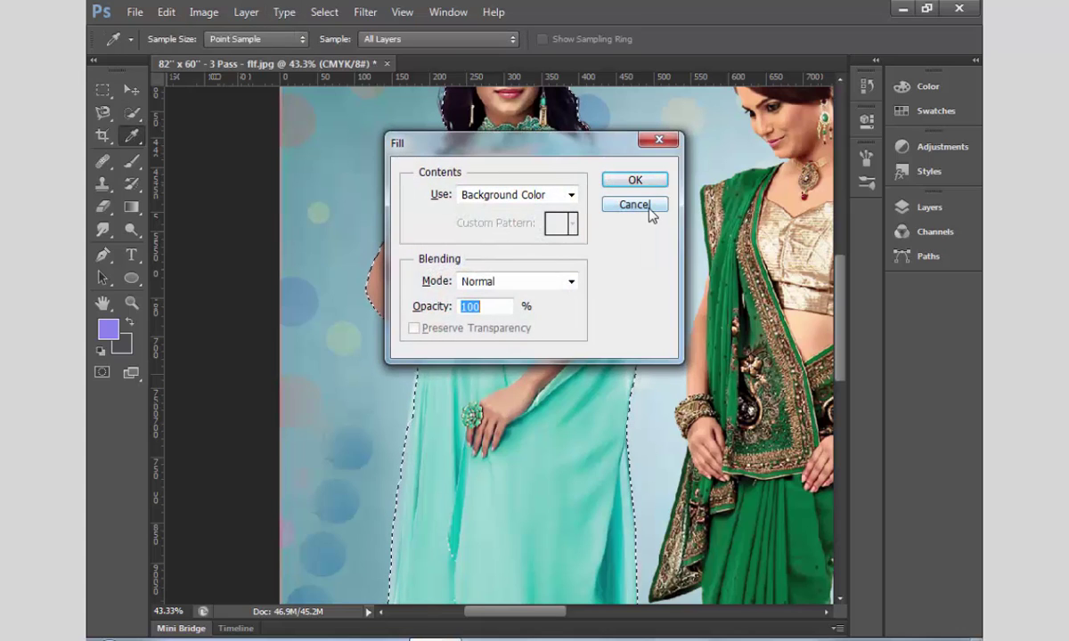
left_click(634, 205)
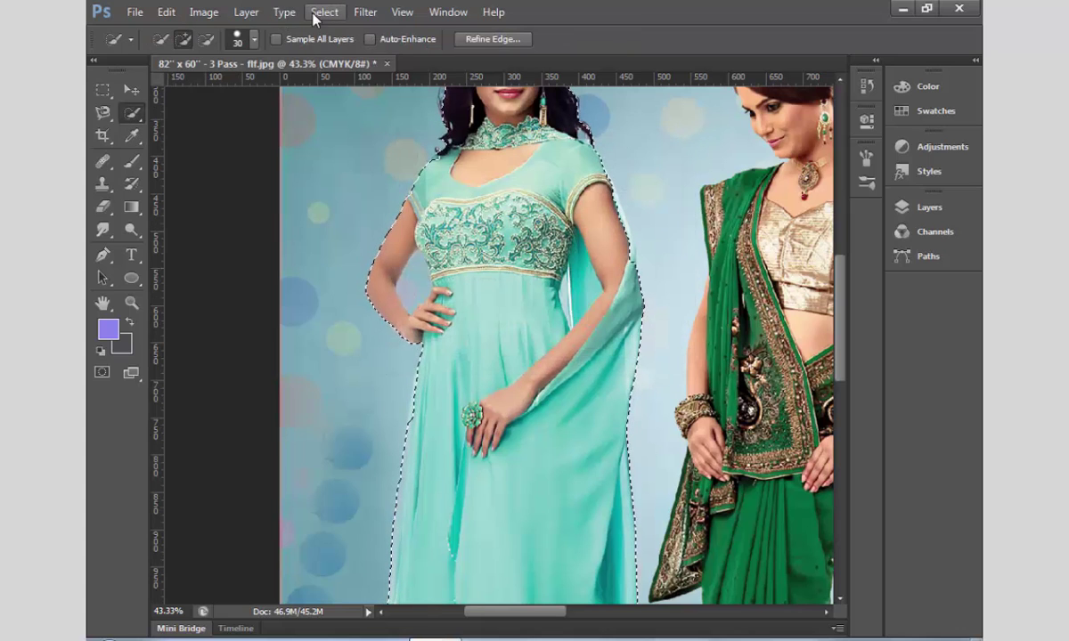
left_click(247, 14)
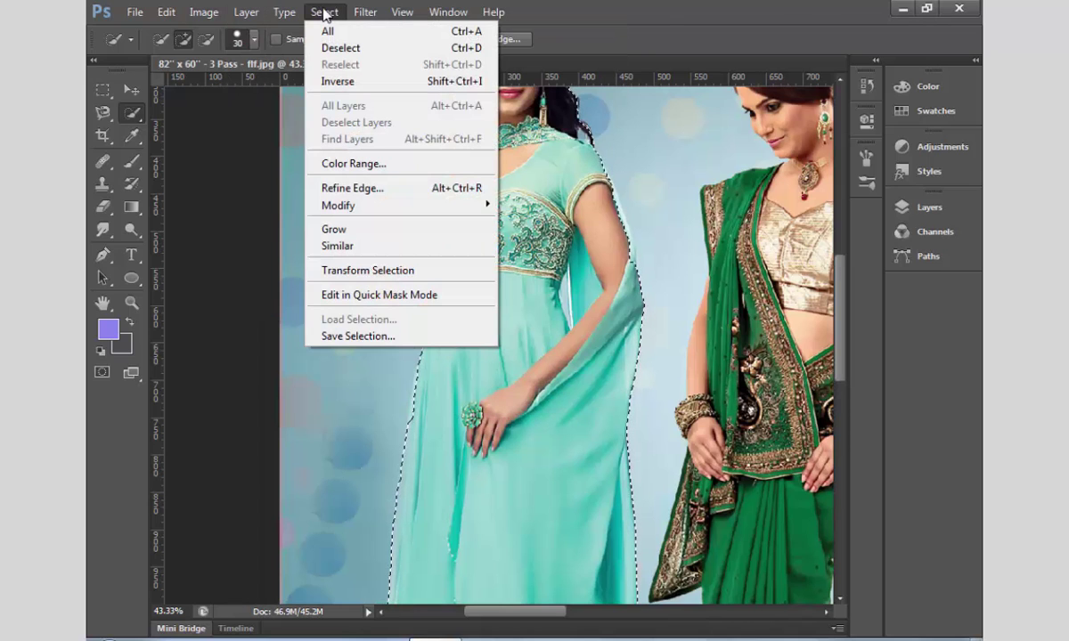
mouse_move(356, 205)
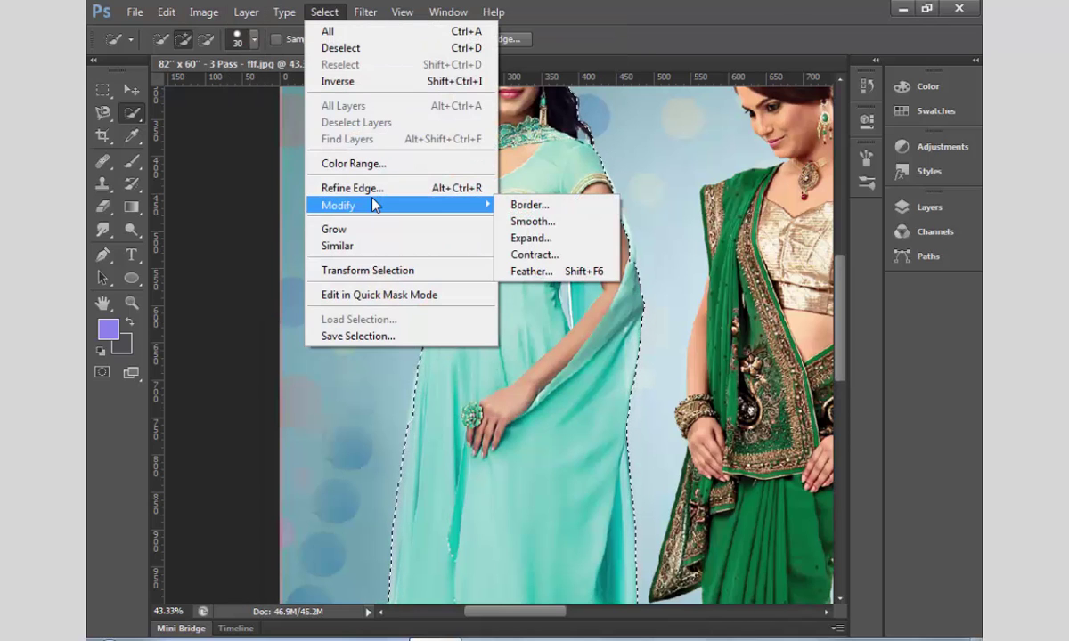
left_click(576, 273)
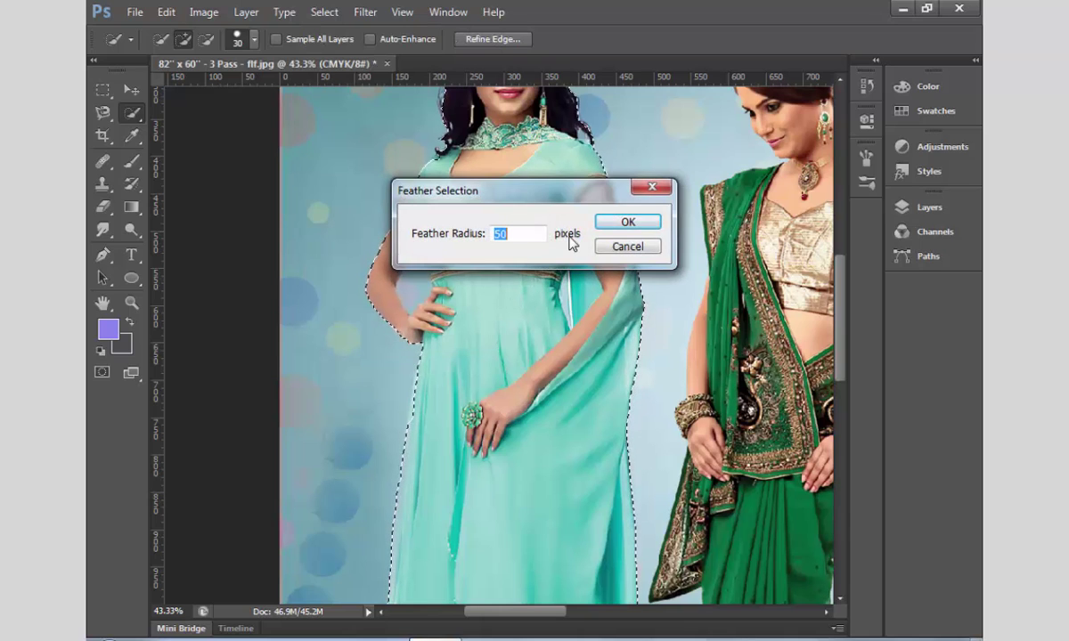
type("1")
key("Return")
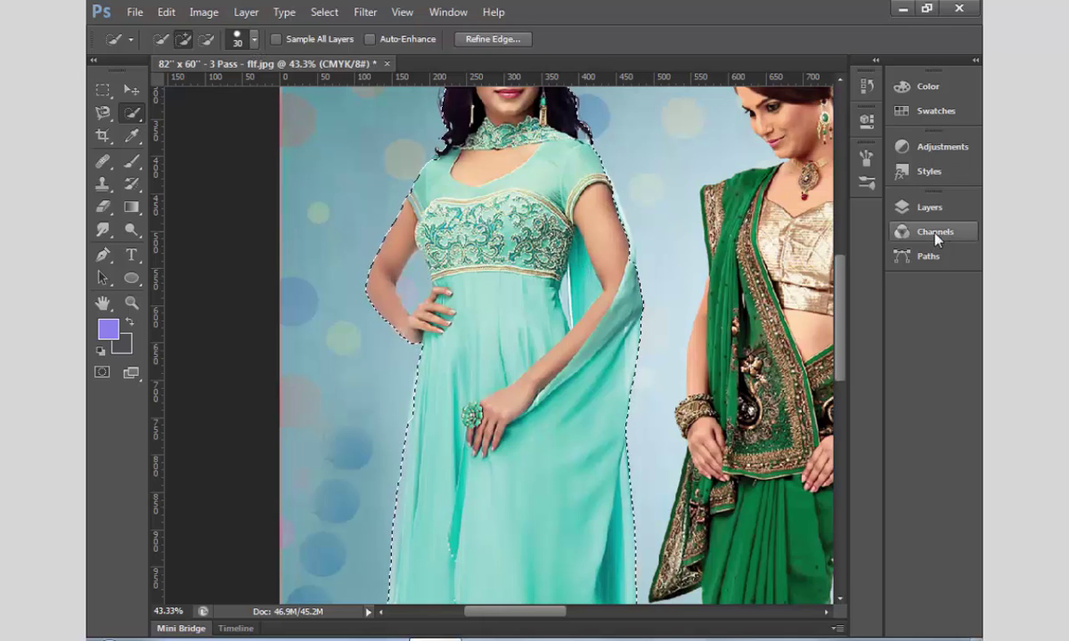
left_click(922, 204)
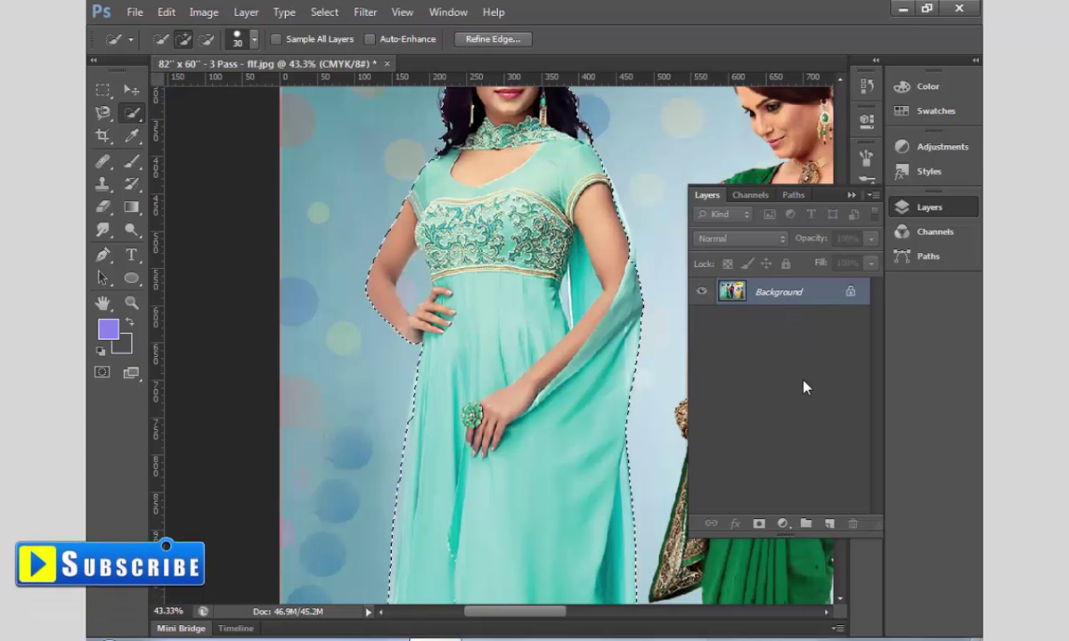
Copy the selected woman onto Layer 1 and hide the Background to inspect the cut-out.
key("ctrl+j")
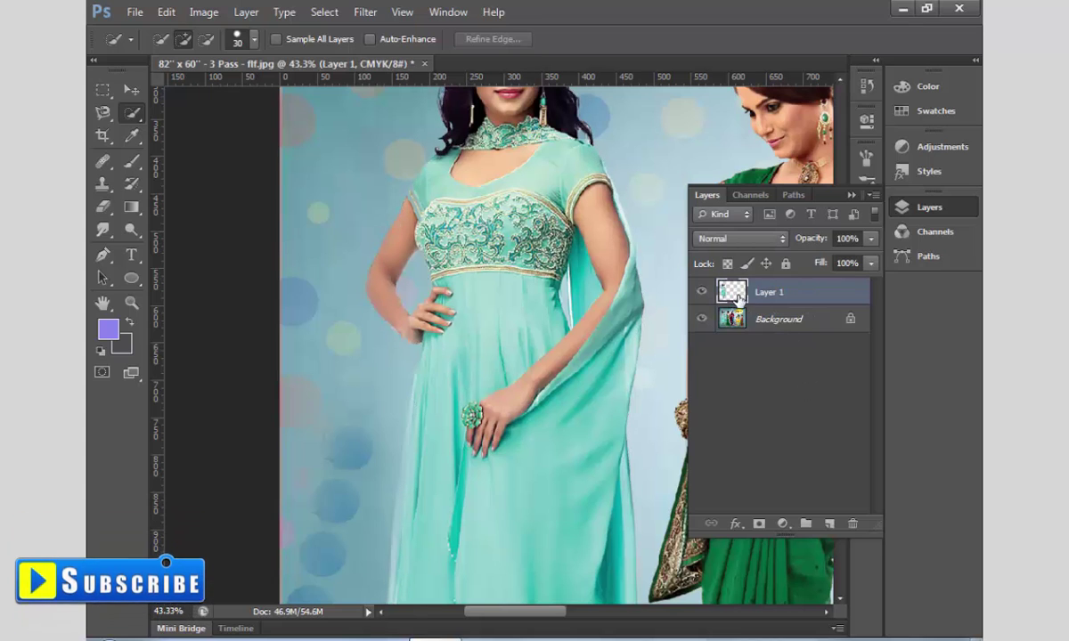
left_click(701, 319)
scroll(447, 170, "up", 3)
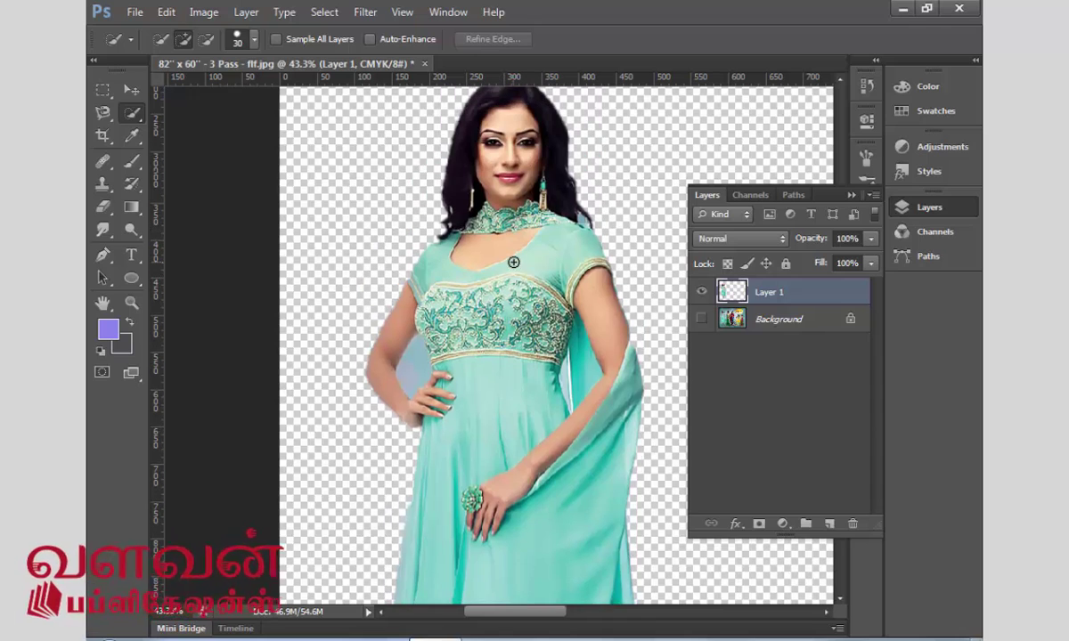
left_click_drag(429, 144, 516, 222)
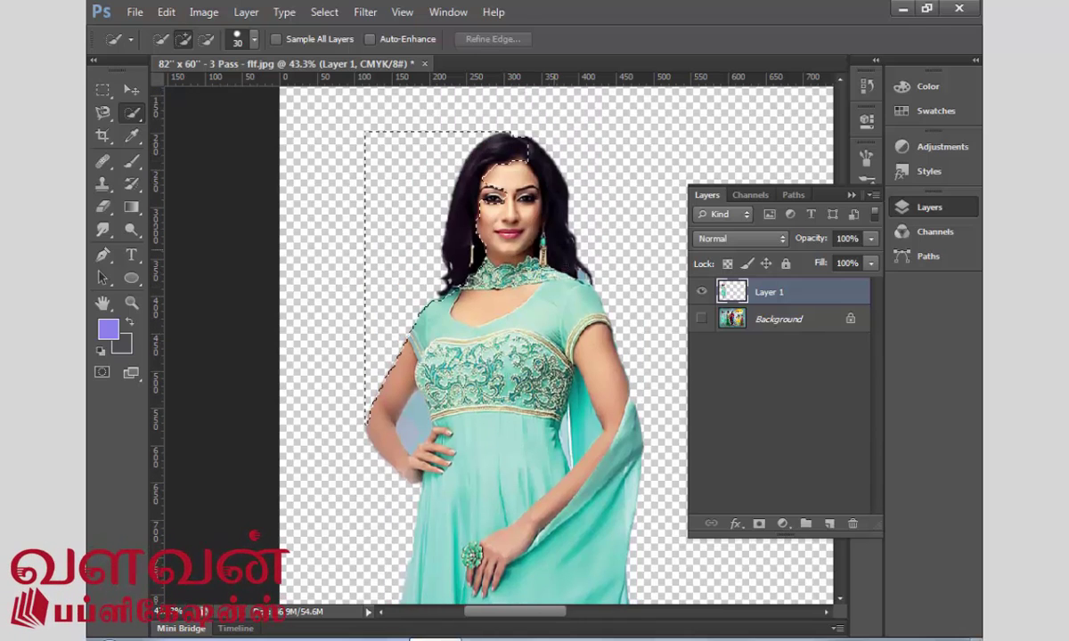
key("ctrl+d")
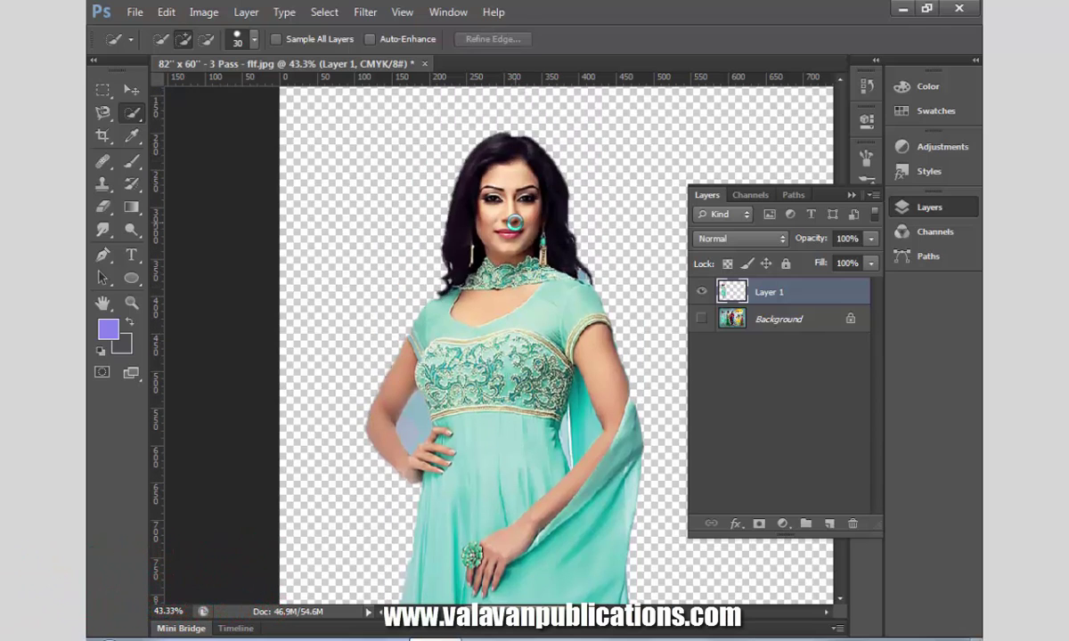
Zoom in on her face and hair, fit the image on screen, and reshow the Background.
left_click(133, 303)
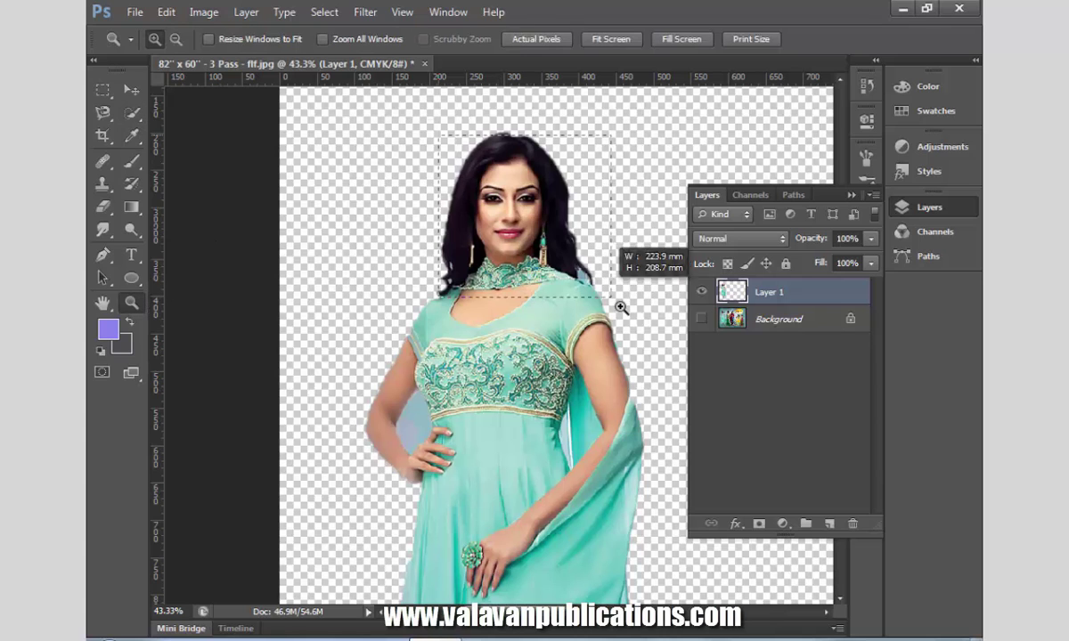
left_click_drag(321, 130, 659, 299)
right_click(356, 219)
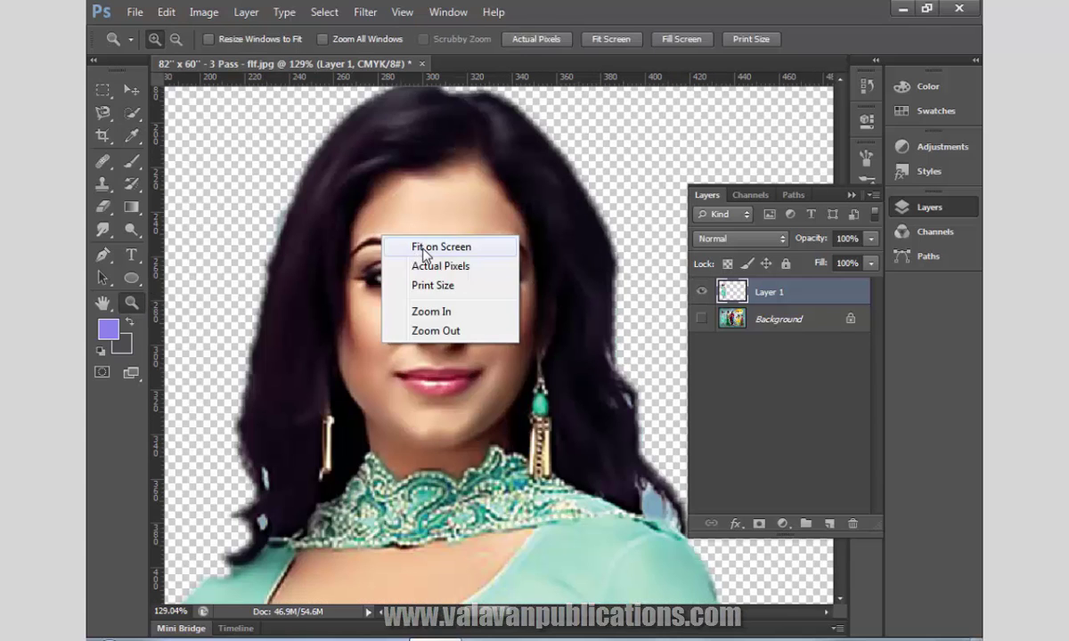
left_click(396, 230)
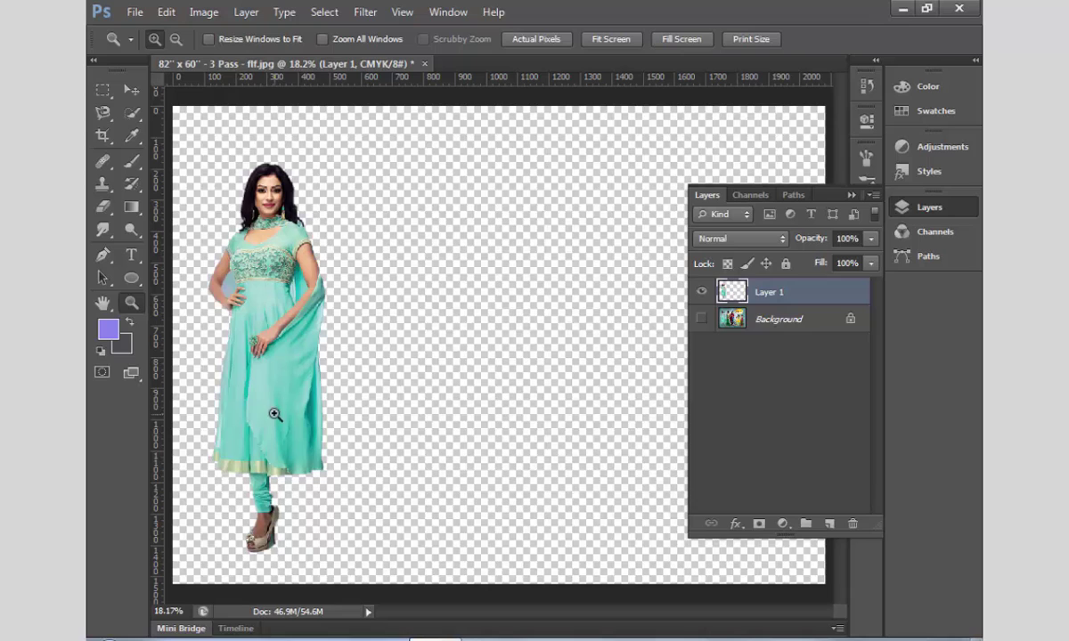
left_click(700, 319)
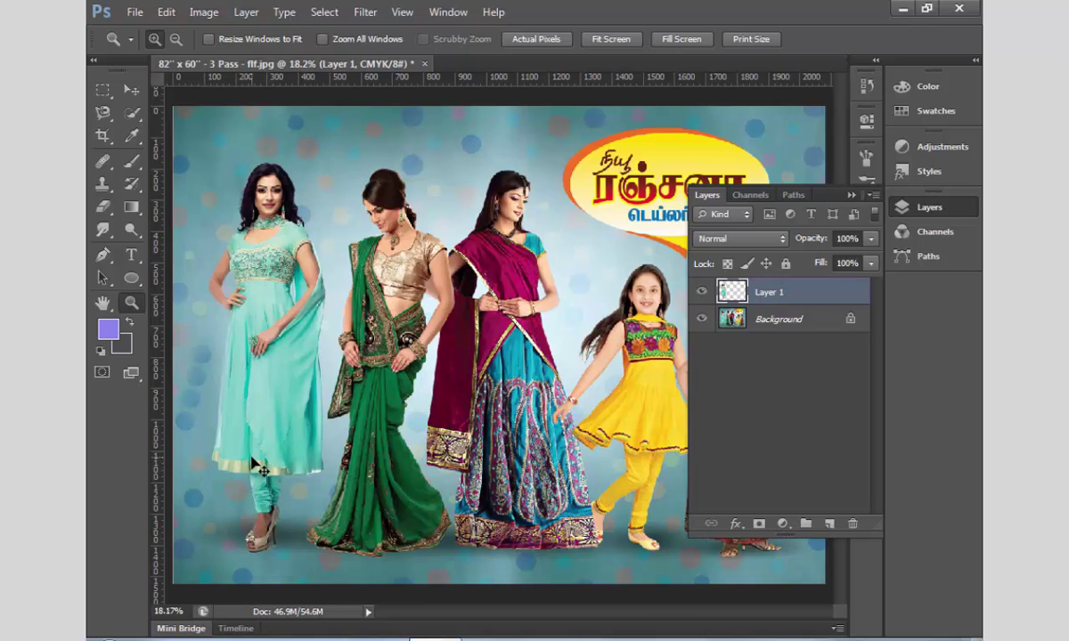
Undo the copy and add the woman's back leg to the quick selection.
key("ctrl+shift+d")
key("ctrl+alt+z")
left_click_drag(412, 389, 201, 577)
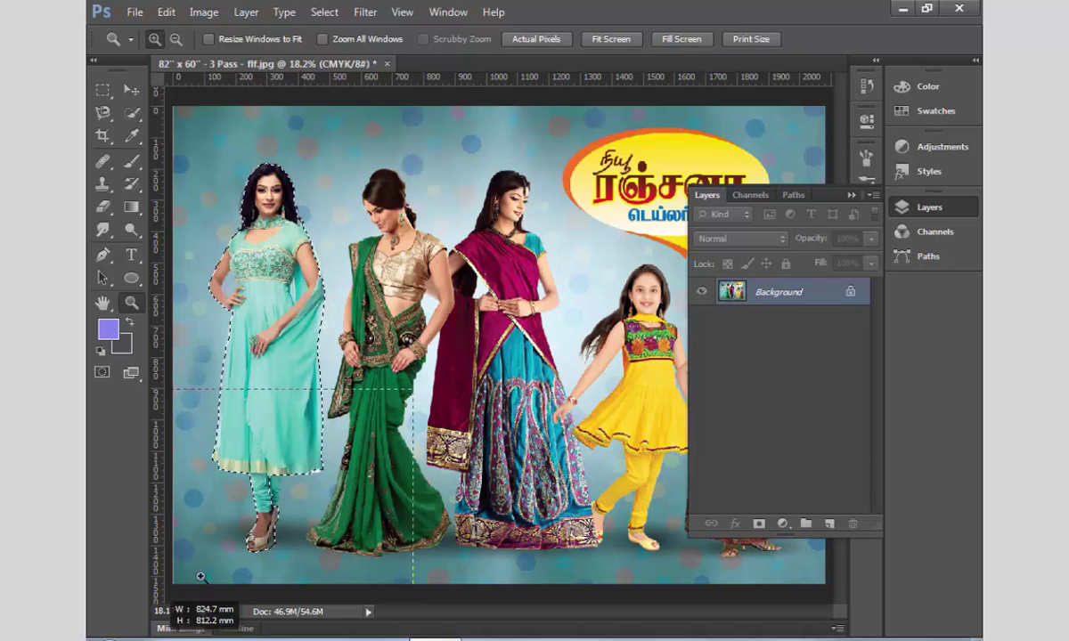
left_click(132, 112)
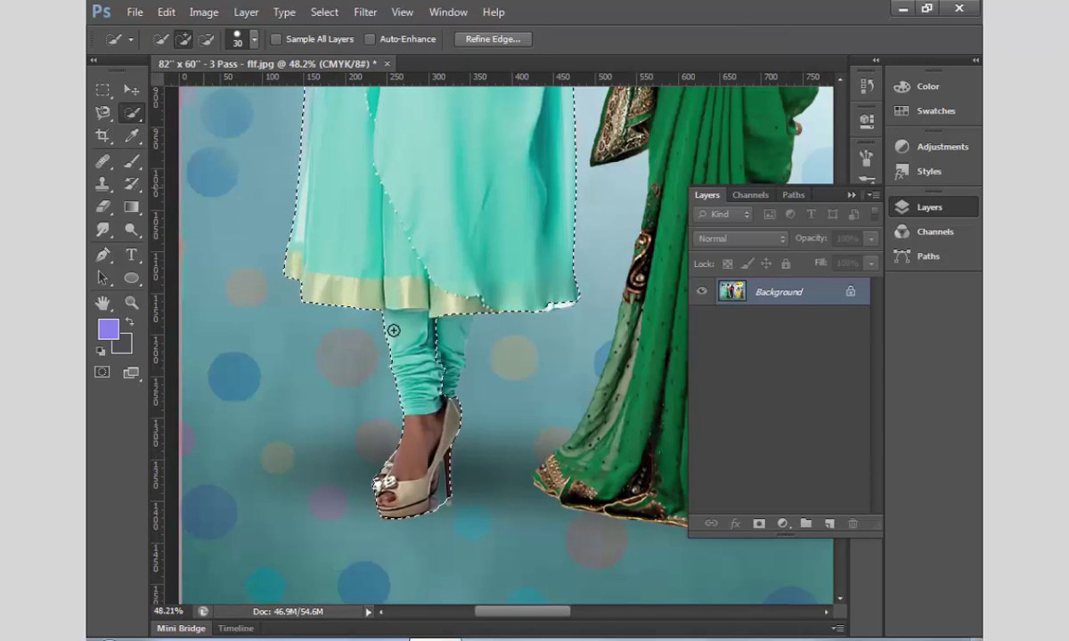
left_click_drag(426, 347, 452, 389)
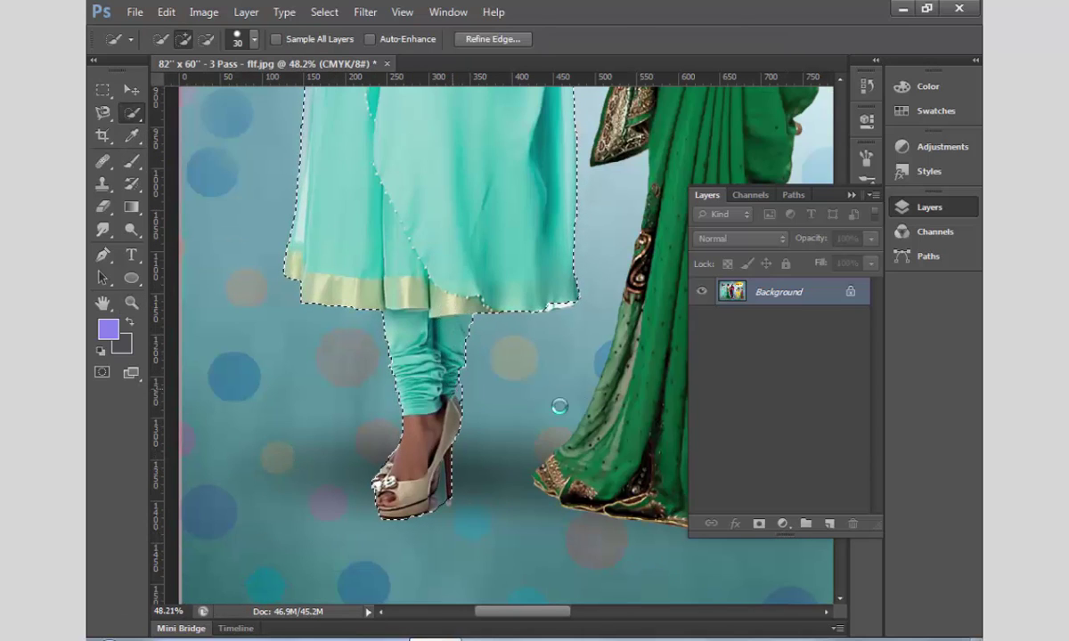
scroll(560, 406, "up", 2)
scroll(560, 408, "up", 3)
scroll(463, 443, "up", 5)
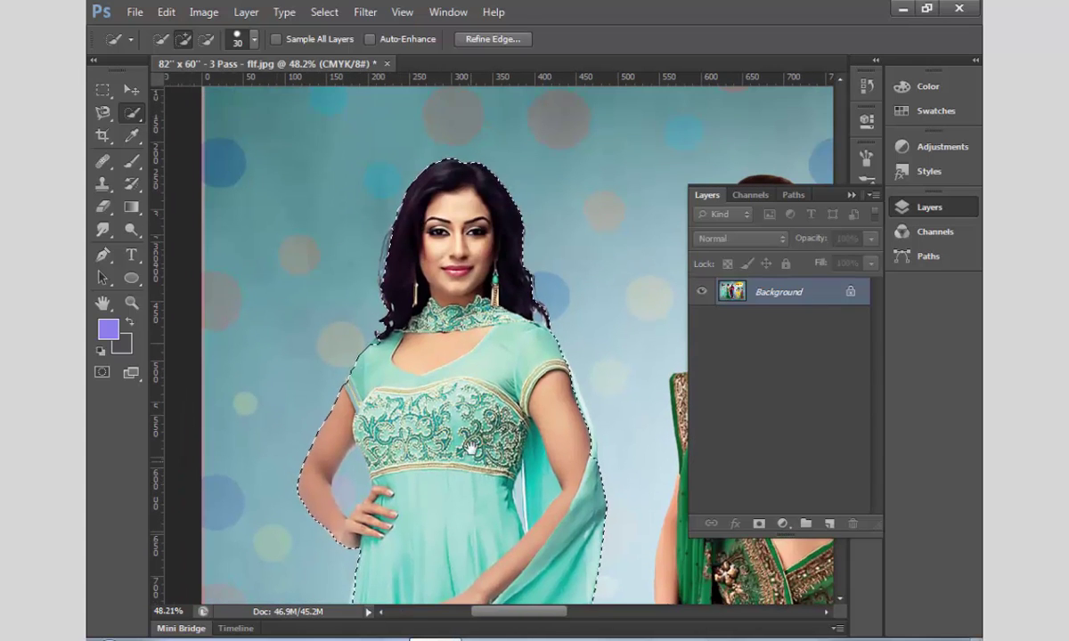
Feather the selection by 2 pixels, copy it to Layer 1, and nudge it down-right.
key("shift+F6")
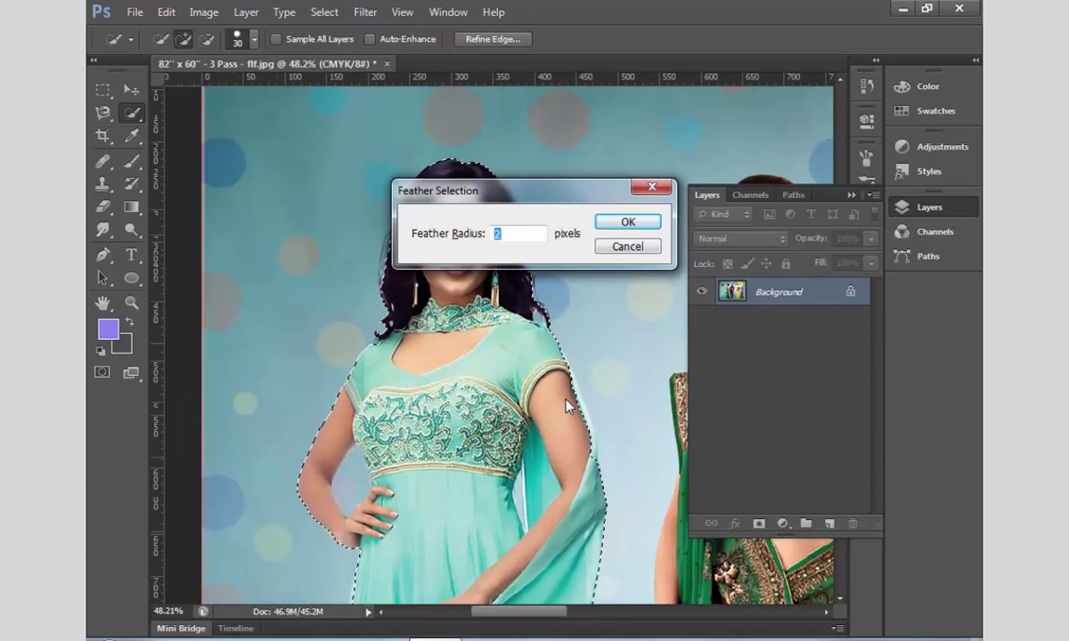
key("Return")
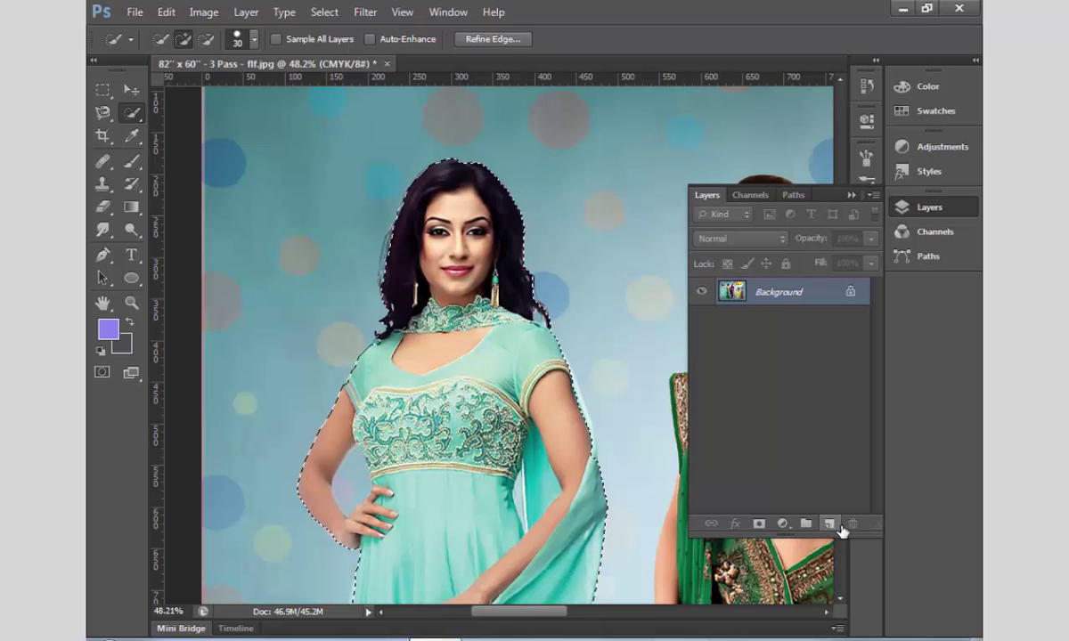
key("ctrl+j")
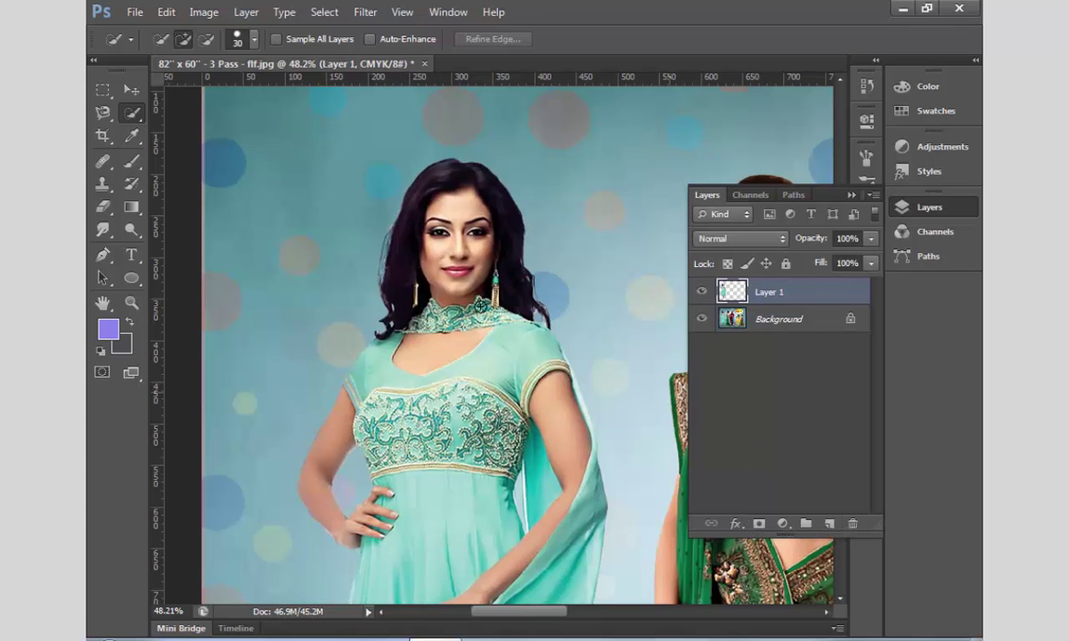
left_click(131, 90)
mouse_move(411, 267)
left_mouse_down()
mouse_move(538, 350)
mouse_move(452, 309)
left_mouse_up()
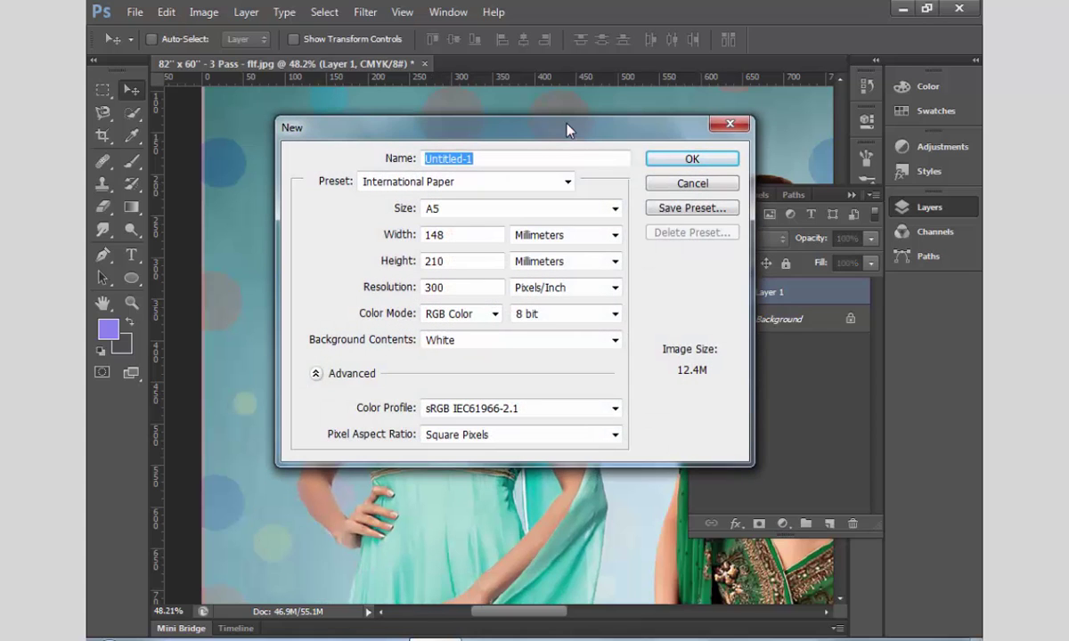
Create a new blank white A5 document.
left_click(682, 191)
left_click(134, 12)
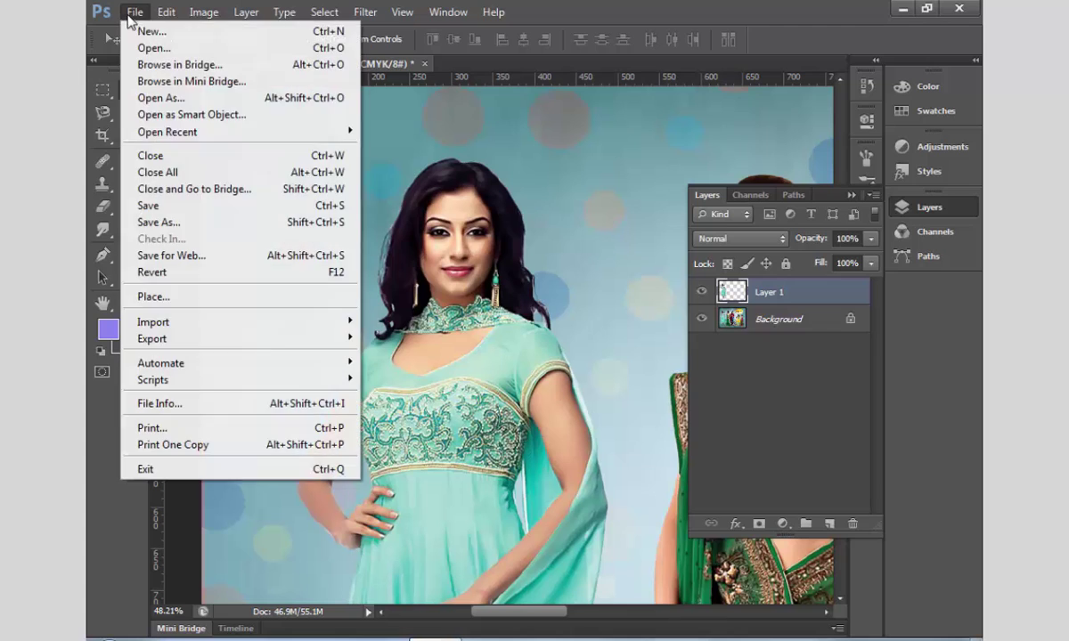
left_click(143, 28)
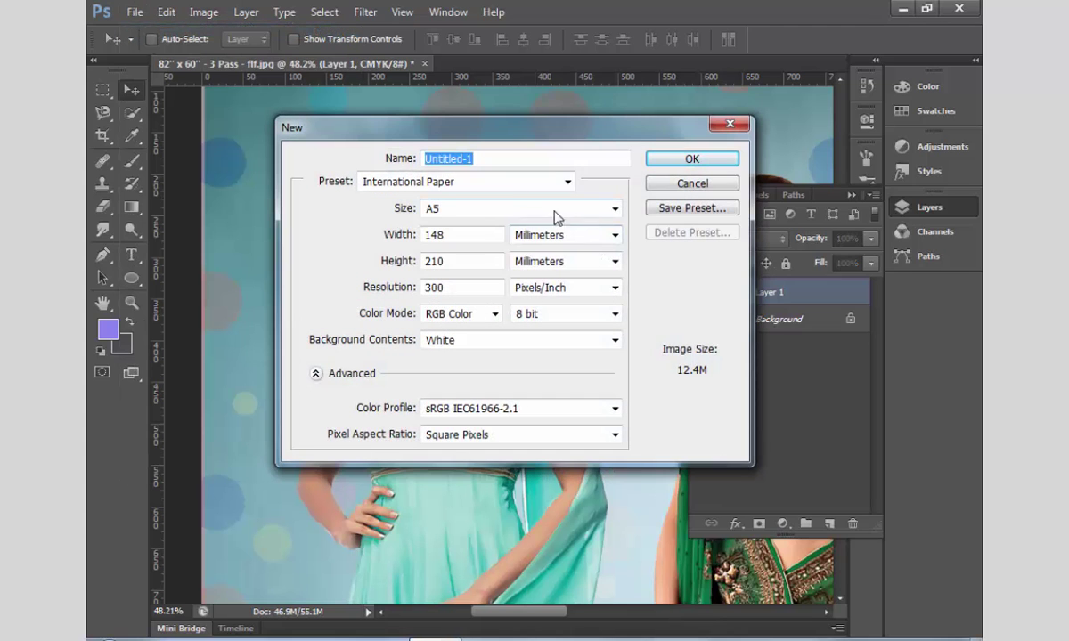
left_click(690, 158)
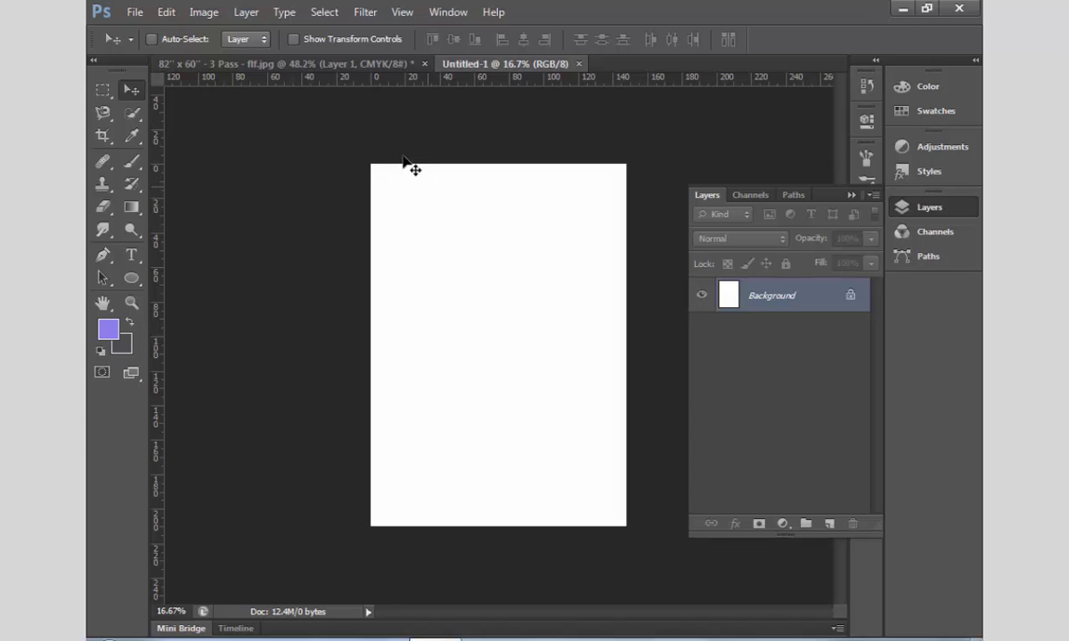
Drag the cut-out woman from the fashion image onto the A5 Untitled-1 page.
left_click(367, 67)
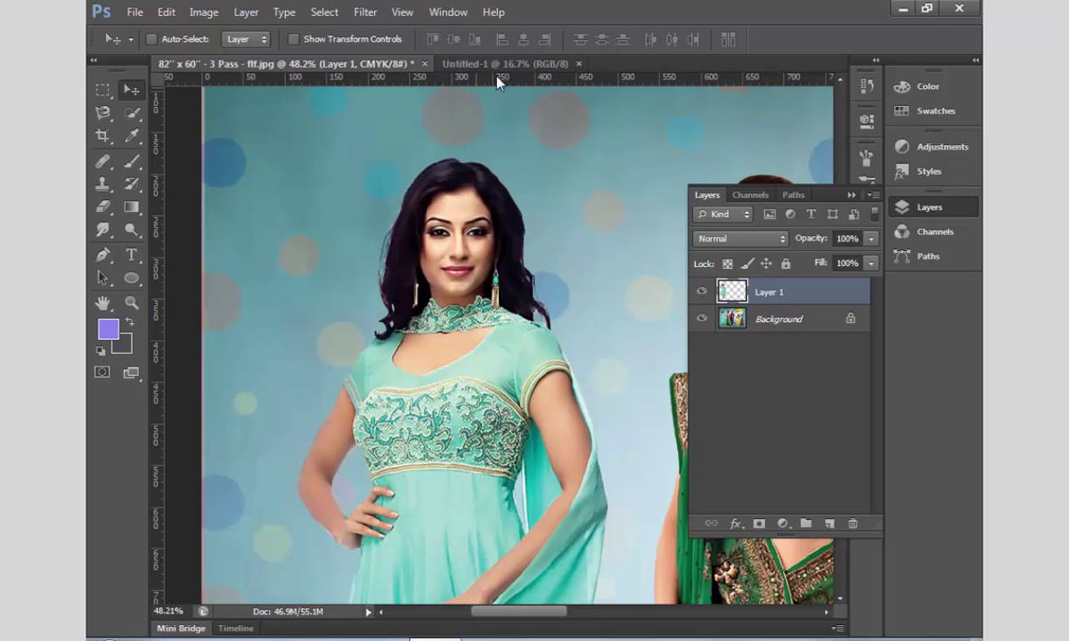
mouse_move(428, 250)
left_mouse_down()
mouse_move(481, 101)
mouse_move(517, 143)
mouse_move(494, 231)
left_mouse_up()
mouse_move(472, 290)
left_mouse_down()
mouse_move(481, 300)
mouse_move(458, 296)
left_mouse_up()
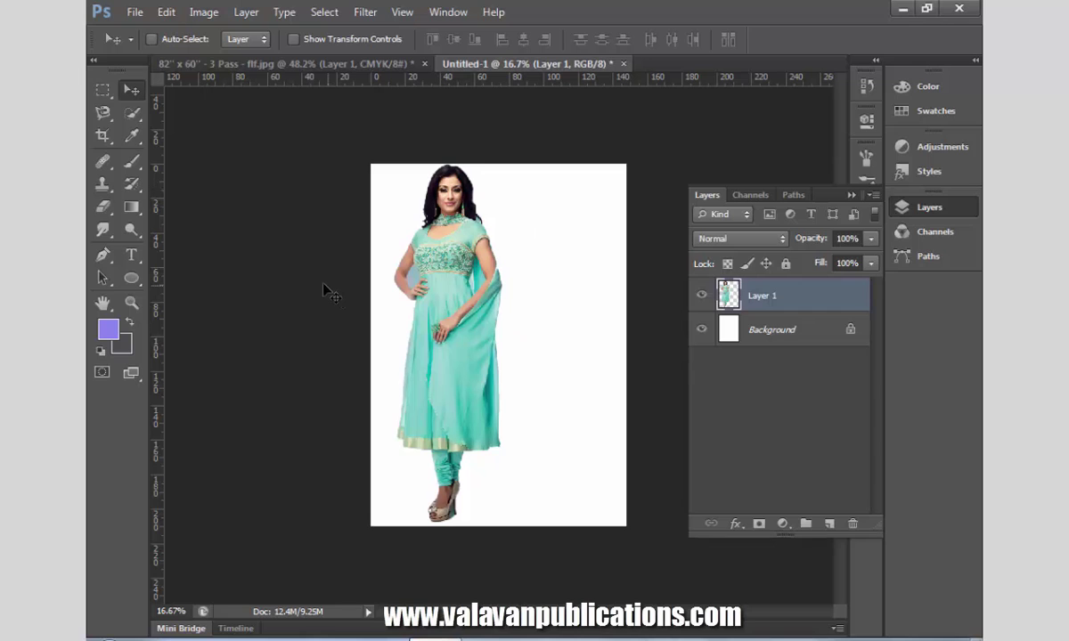
Magic Wand the leftover patch between arm and waist, feather it 1 px, and delete it.
left_click(131, 303)
left_click_drag(374, 207, 464, 329)
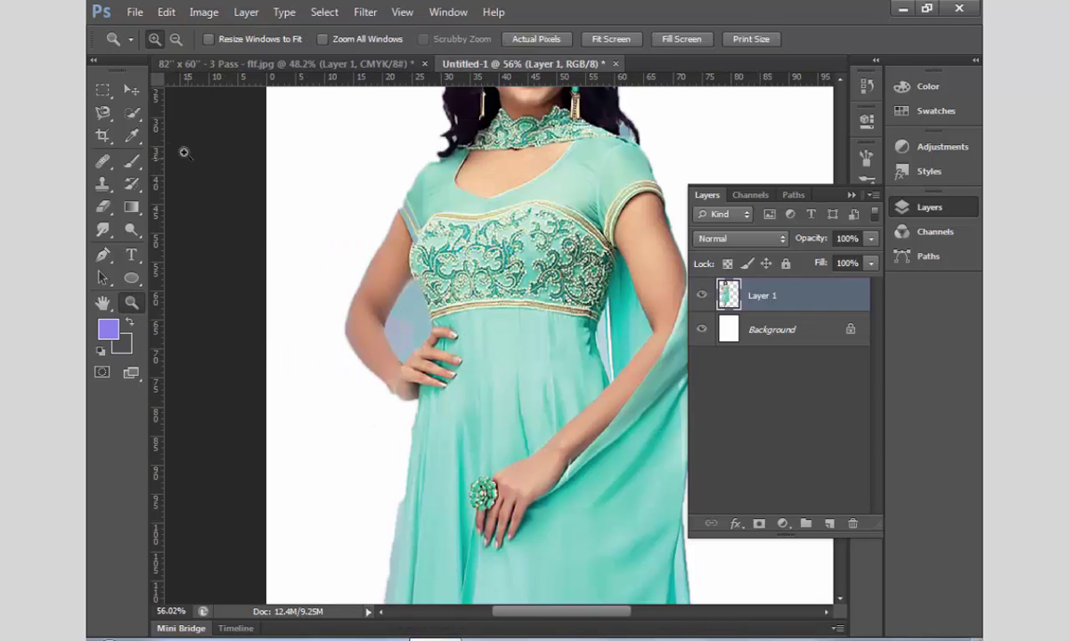
left_click(134, 117)
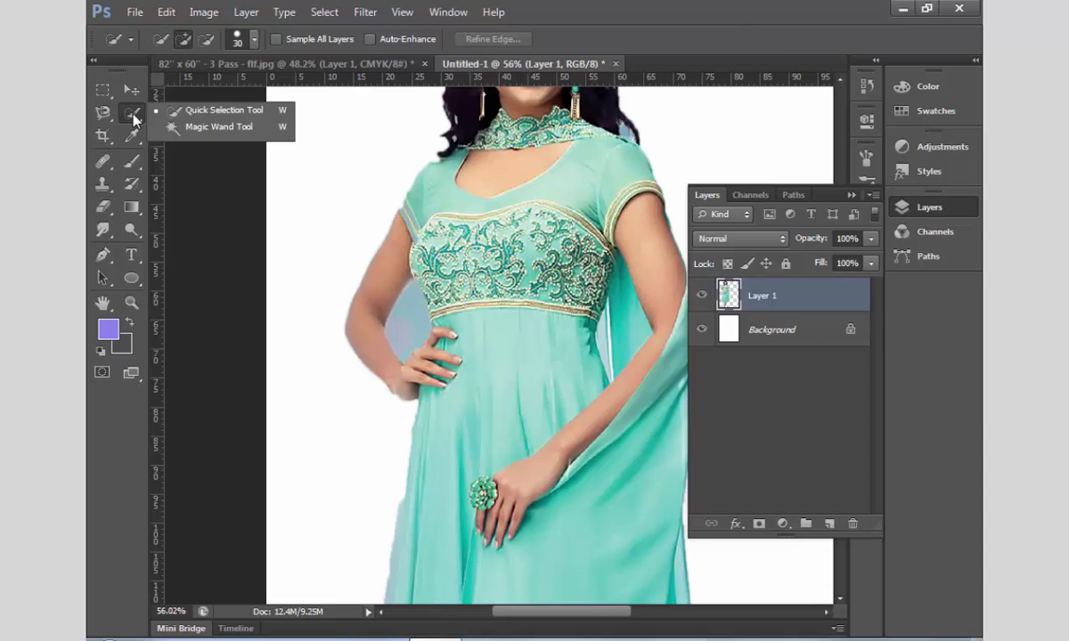
left_click(208, 127)
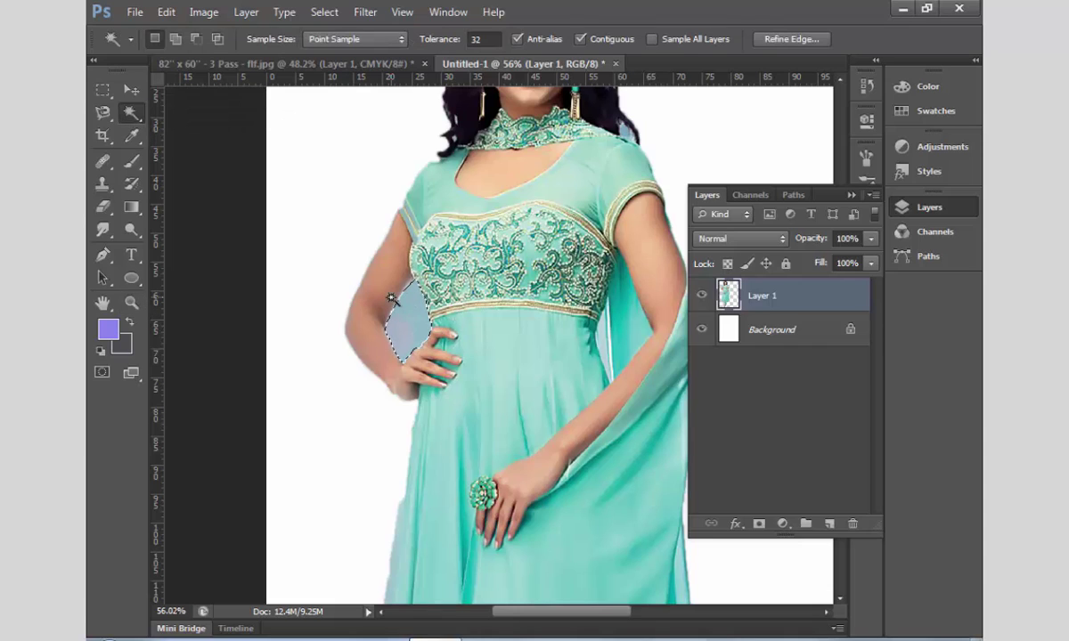
left_click(392, 296, "shift")
key("shift+F5")
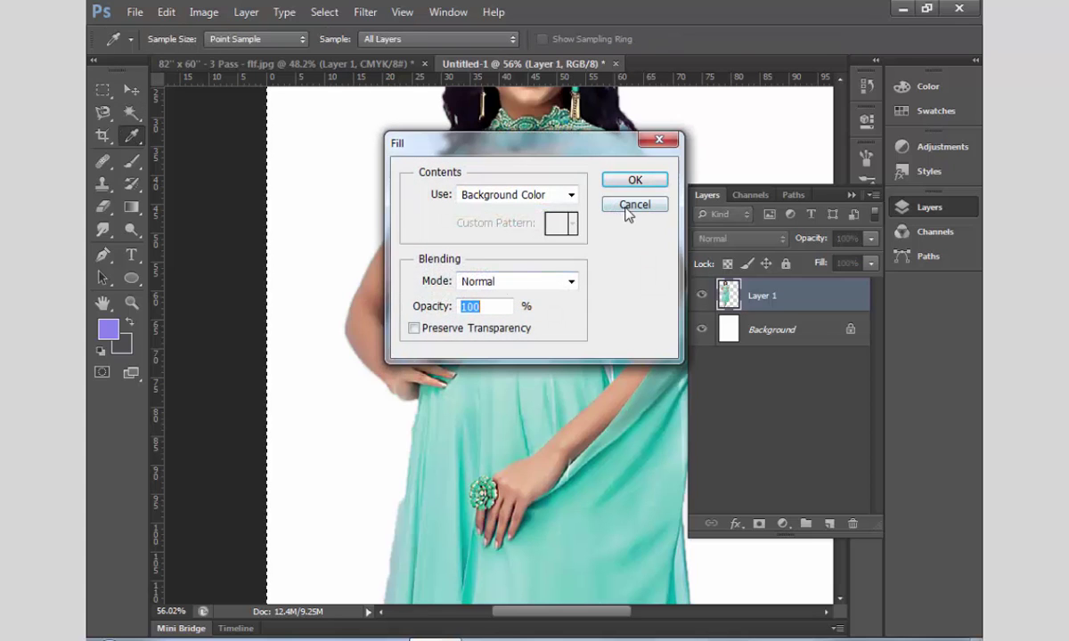
left_click(632, 205)
key("shift+F6")
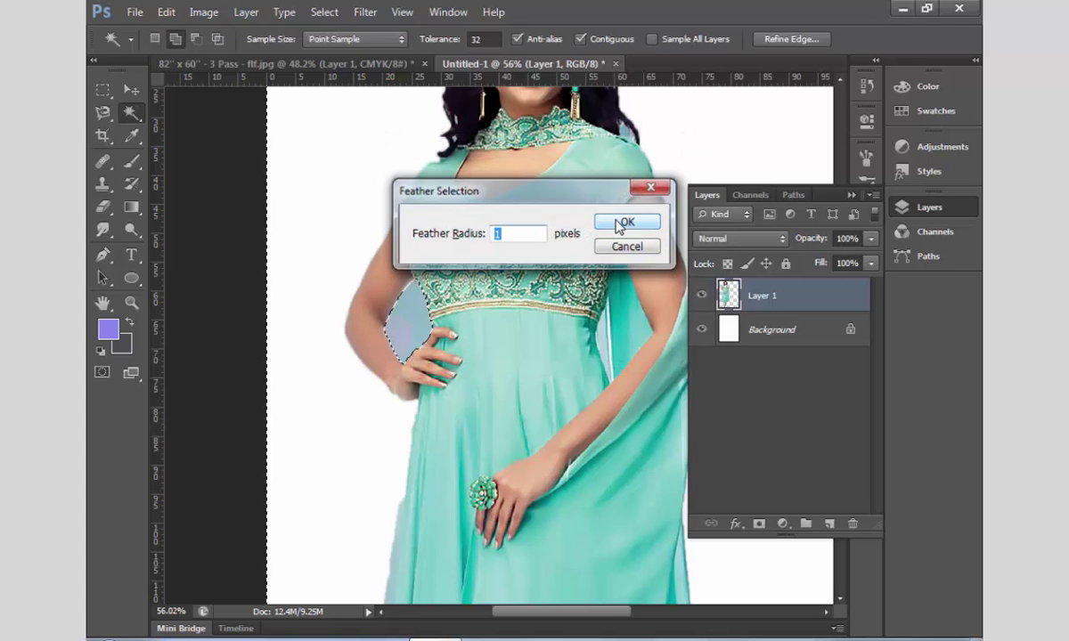
left_click(620, 225)
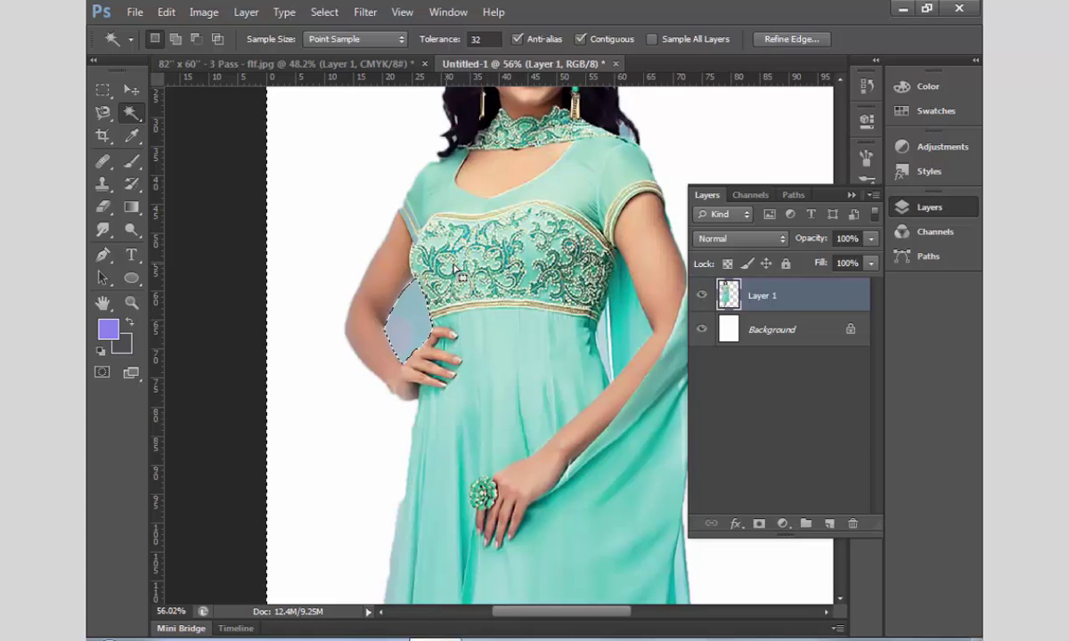
scroll(455, 269, "up", 2)
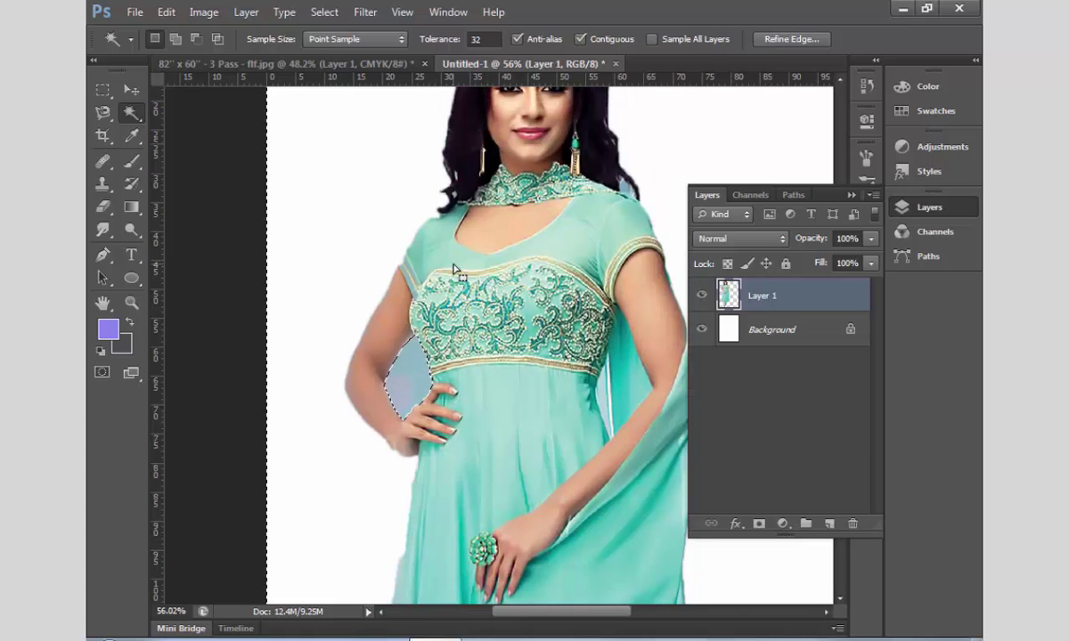
key("Delete")
key("ctrl+0")
key("ctrl+d")
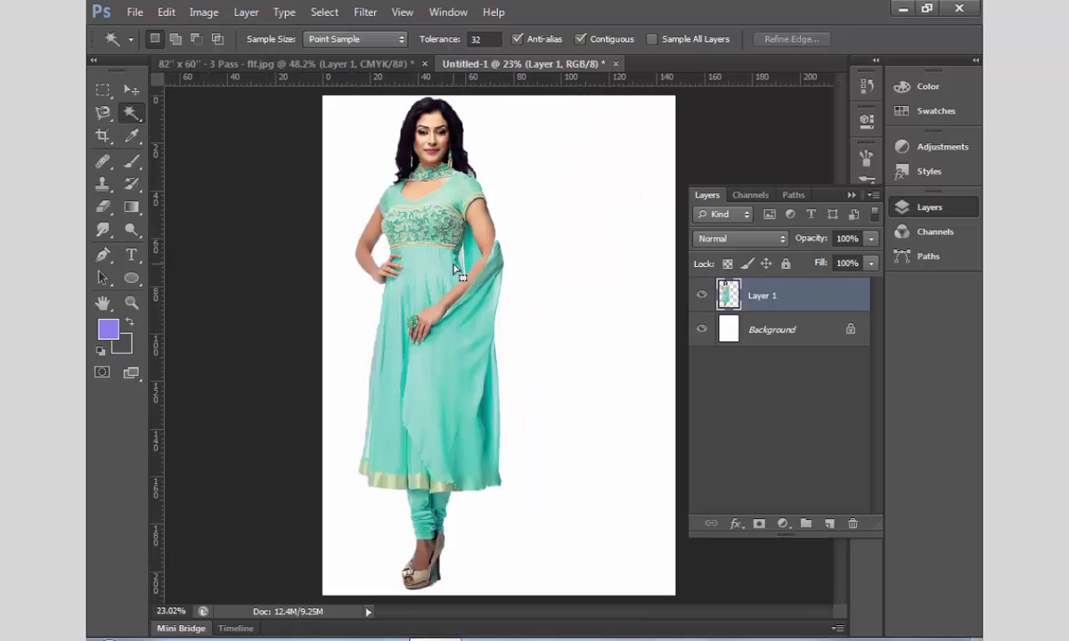
Select the teal patch beside the shoe heel, feather it 1 px, delete it, and fit the page on screen.
key("v")
left_click_drag(453, 262, 465, 363)
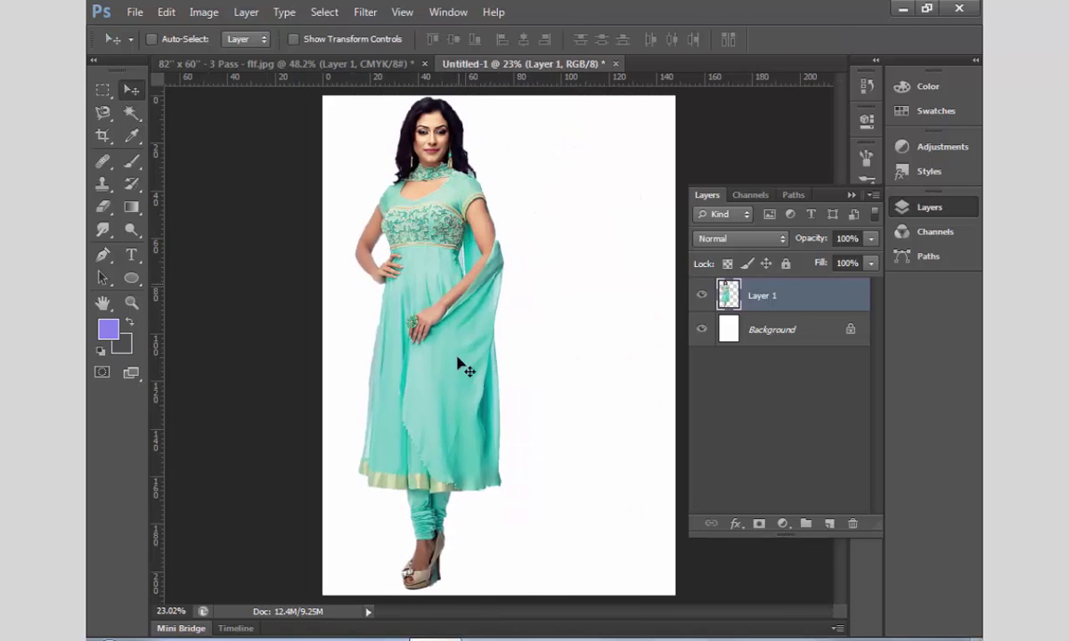
key("z")
left_click_drag(425, 573, 489, 605)
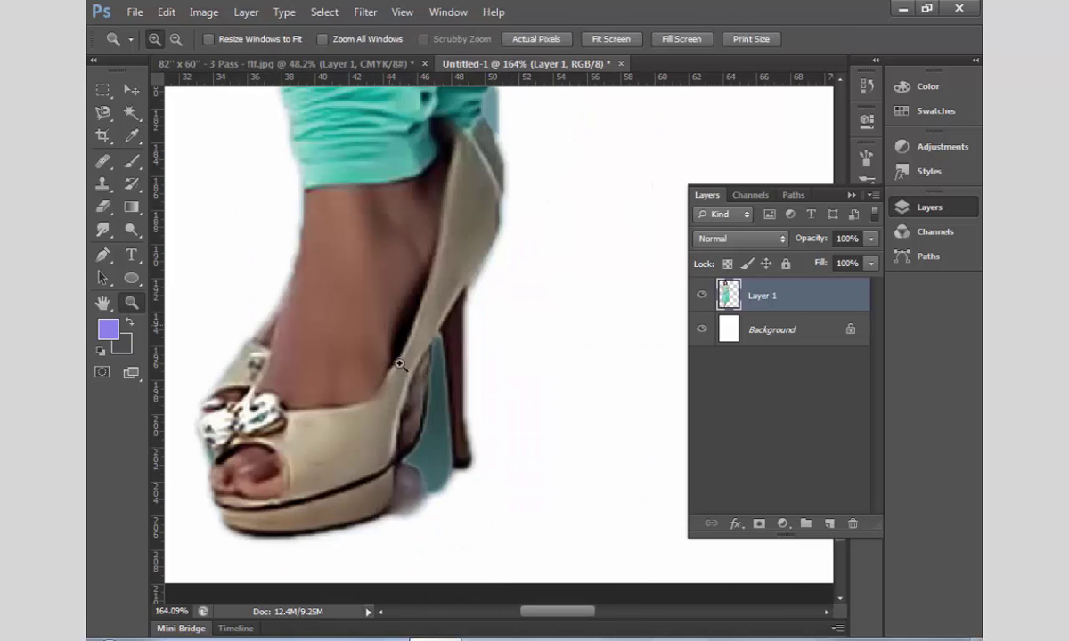
key("w")
left_click(428, 454)
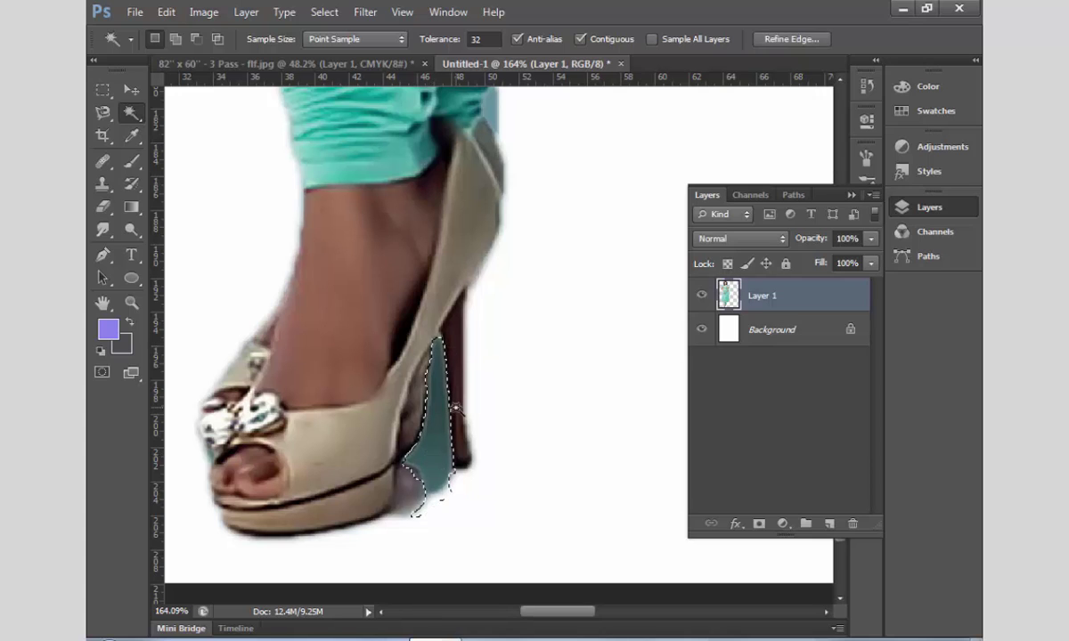
key("Delete")
key("ctrl+z")
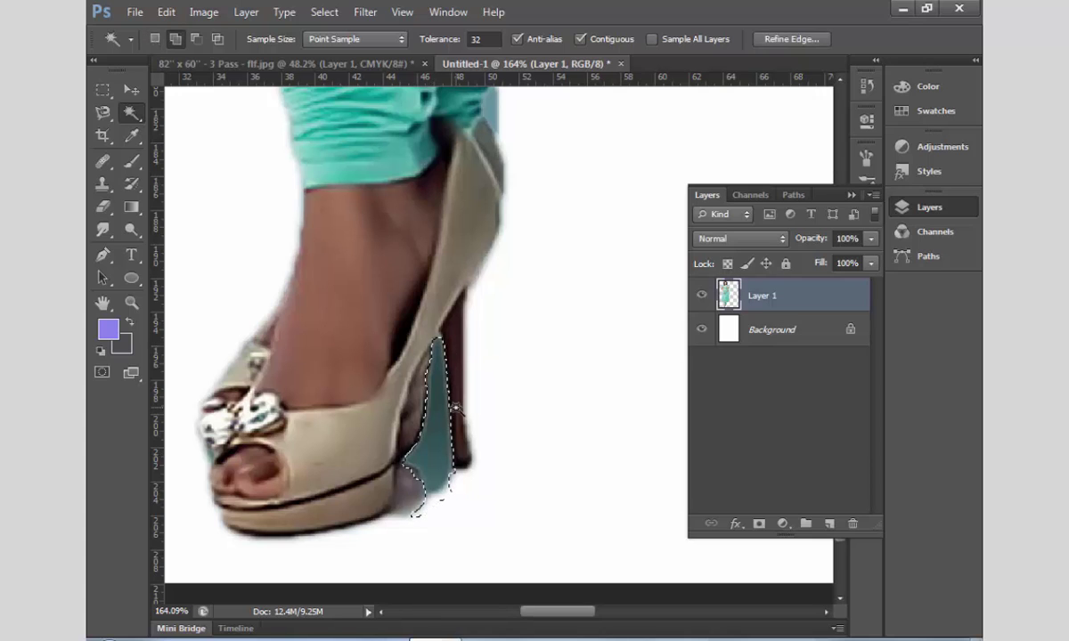
key("shift+F6")
key("Return")
key("Delete")
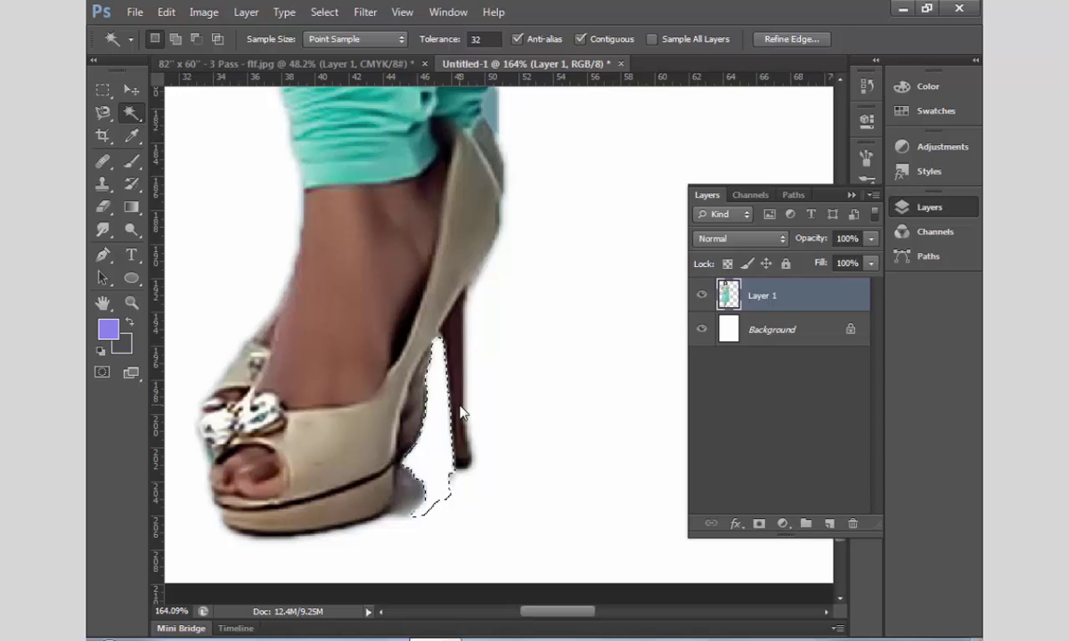
key("z")
right_click(431, 394)
left_click(465, 410)
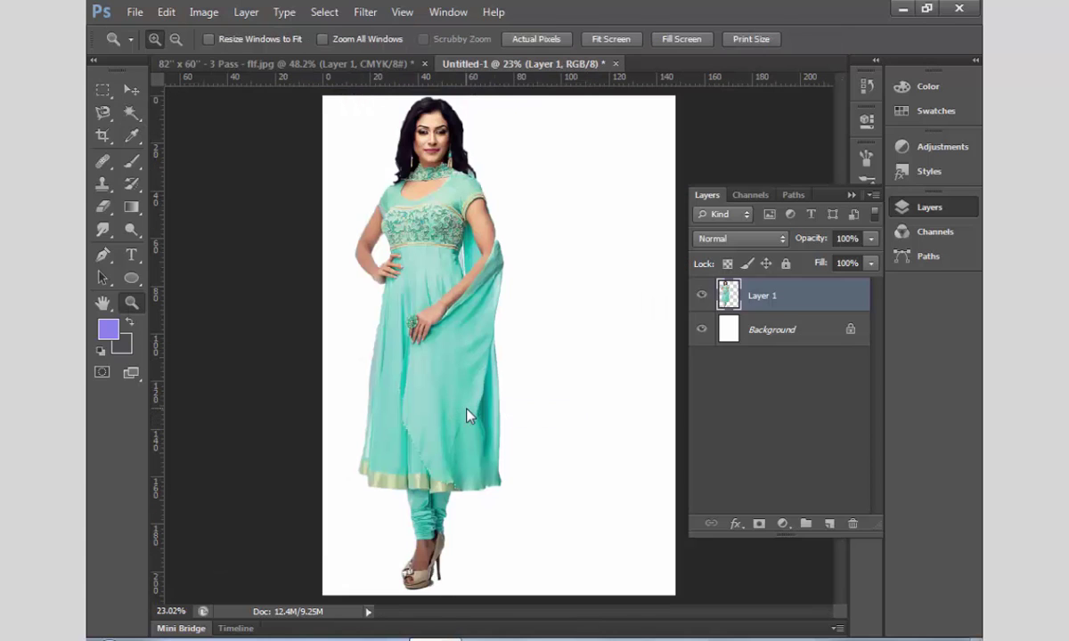
Move the woman right on the A5 page and enlarge her slightly with Free Transform.
key("v")
key("Tab")
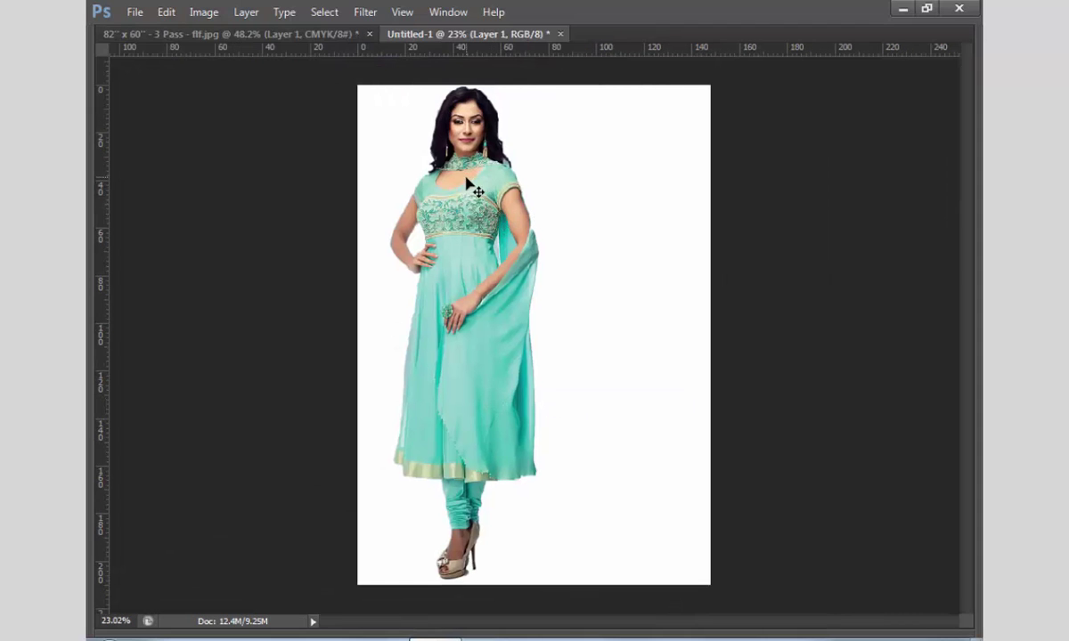
left_click_drag(465, 182, 478, 185)
key("ctrl+t")
left_click_drag(553, 88, 549, 105)
key("Return")
left_click_drag(484, 278, 497, 270)
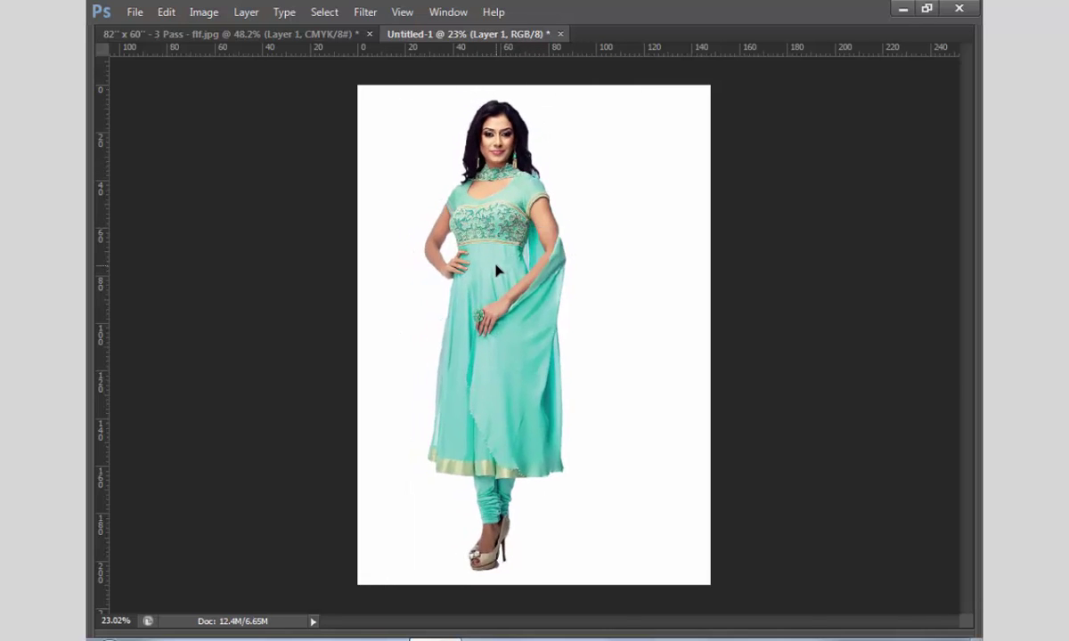
Compare with the finished poster, shift the woman right, make Background active, and bring up the Open dialog.
key("ctrl+Tab")
key("ctrl+0")
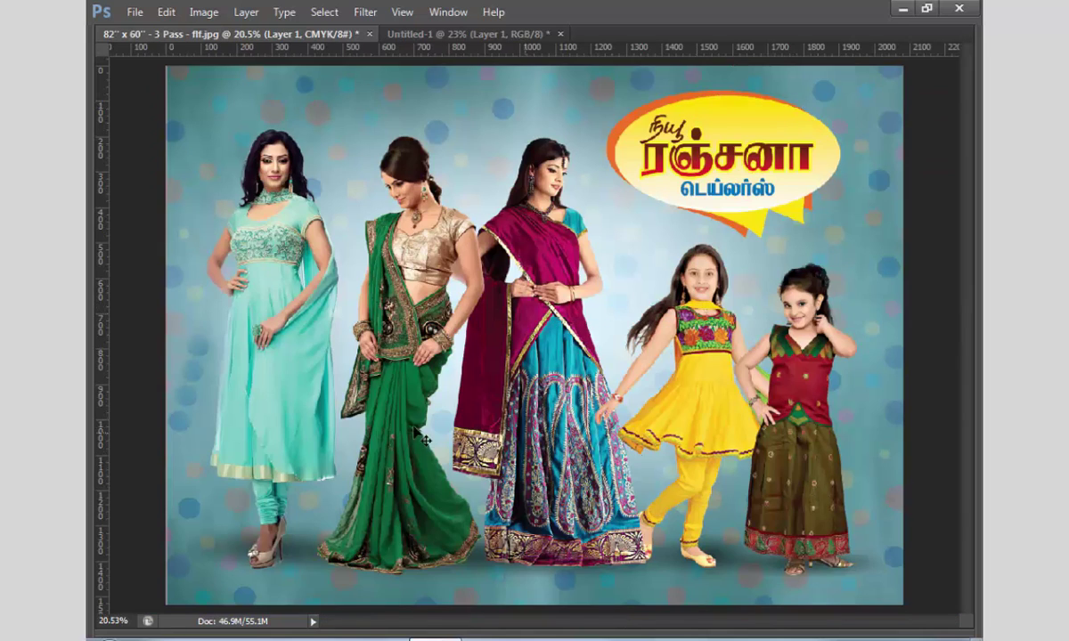
key("ctrl+Tab")
left_click_drag(500, 283, 545, 290)
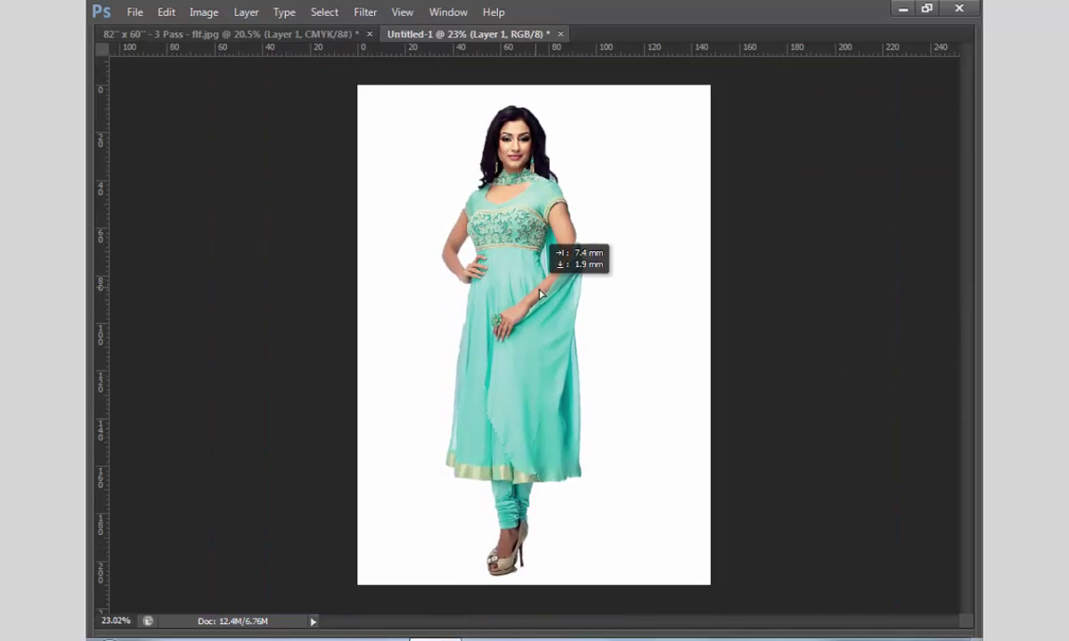
right_click(629, 292)
left_click(668, 305)
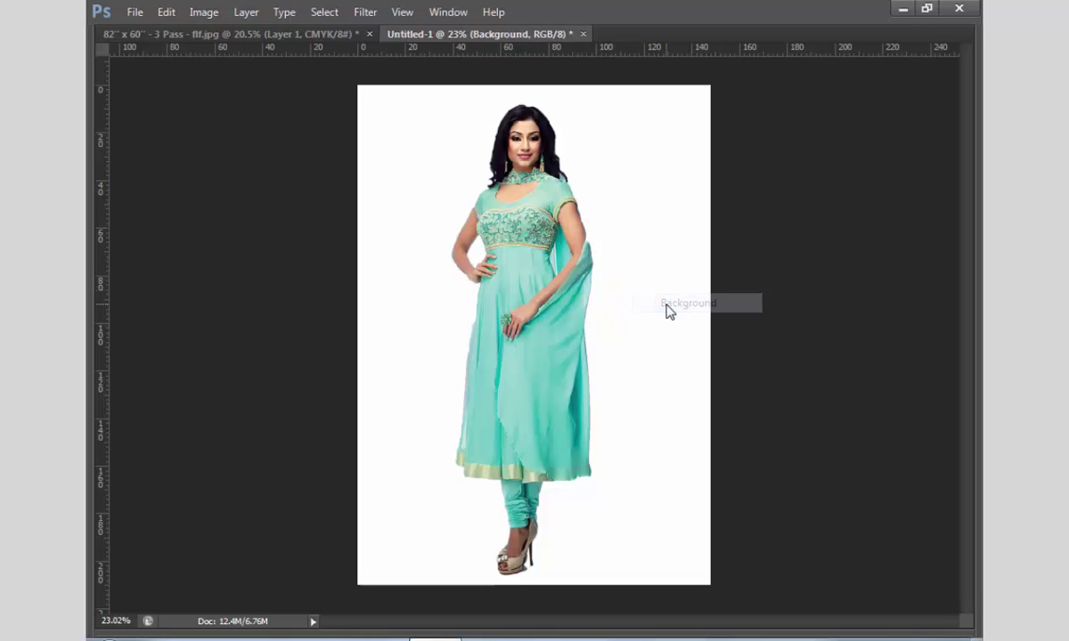
key("ctrl+o")
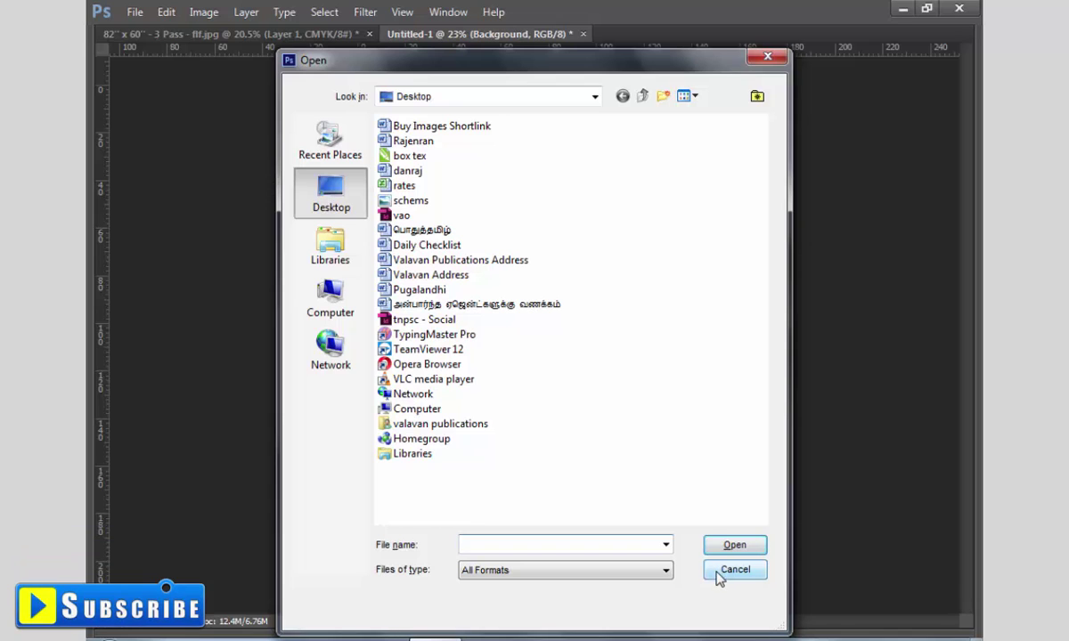
Browse to Photos (D:) > images > PSD Collection 6 > jpg in the Open dialog.
left_click(330, 298)
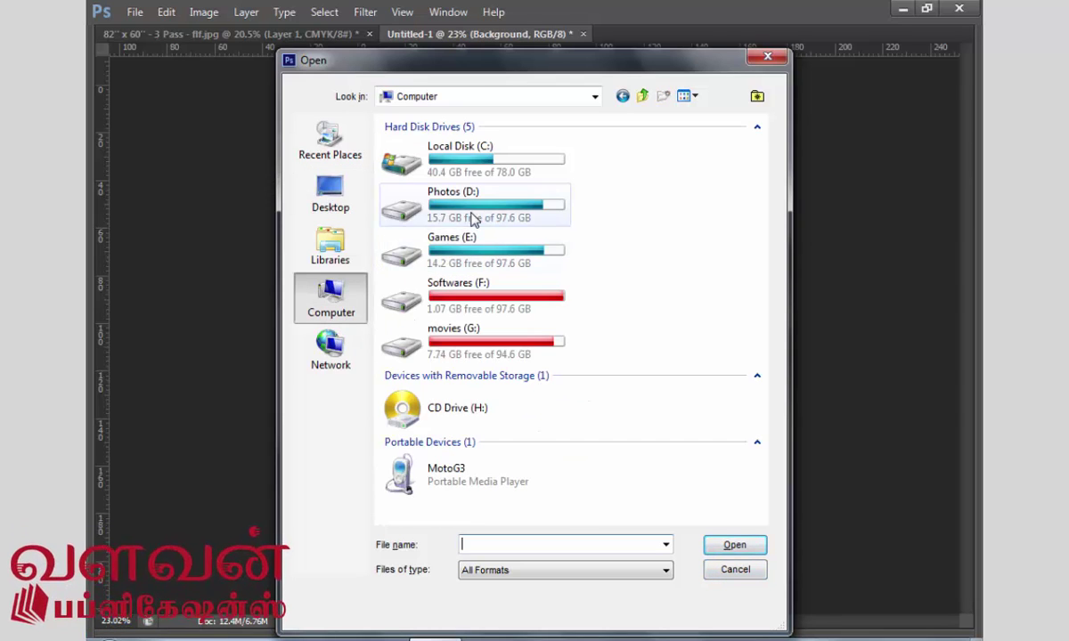
double_click(443, 196)
type("im")
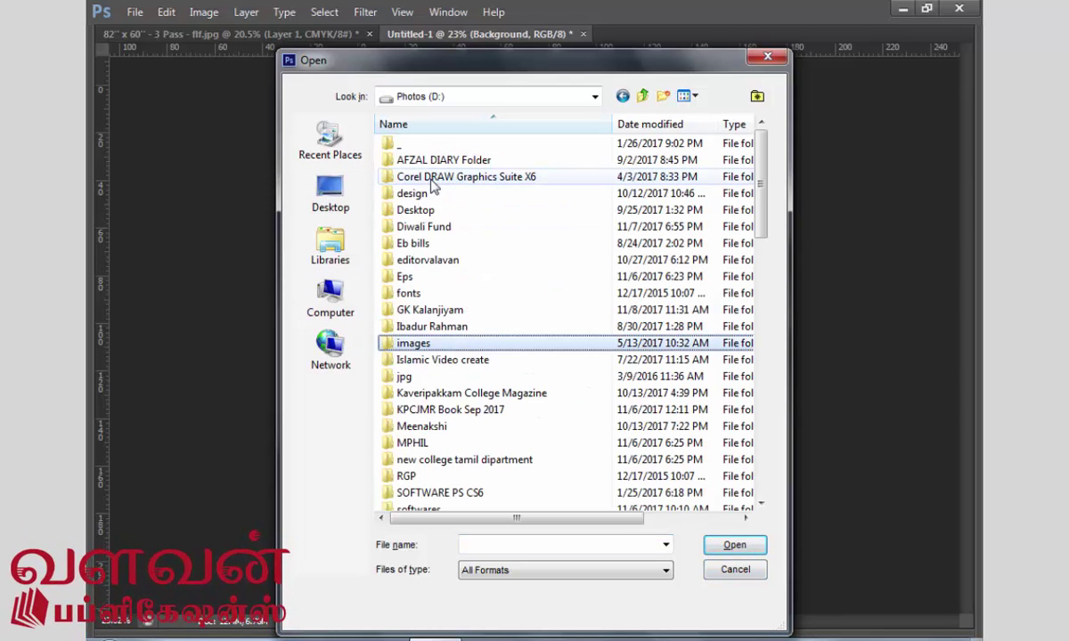
key("Return")
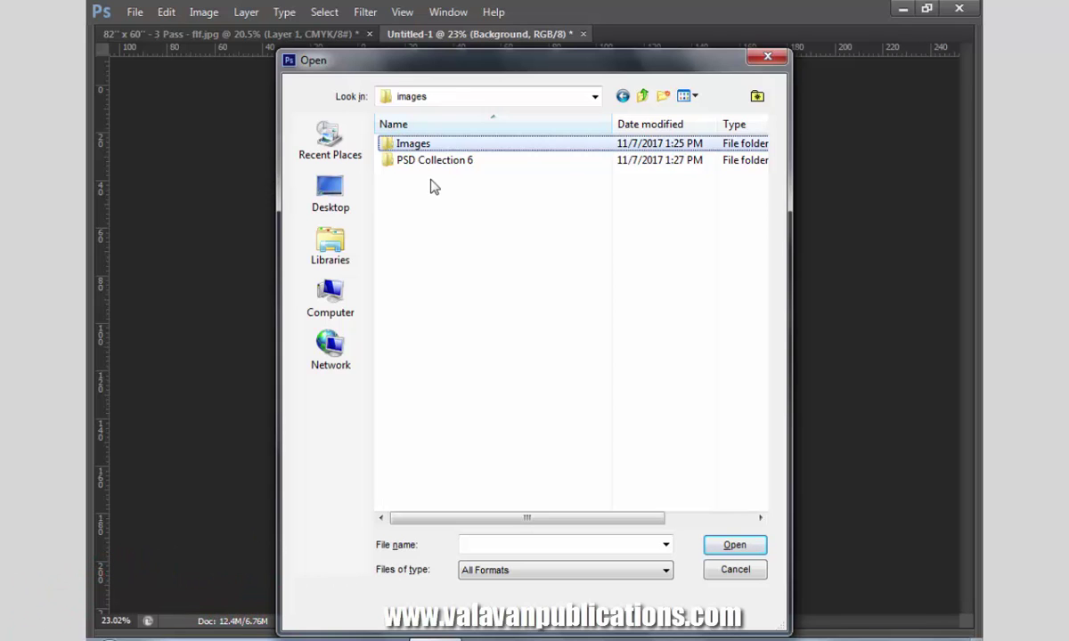
double_click(434, 160)
double_click(434, 186)
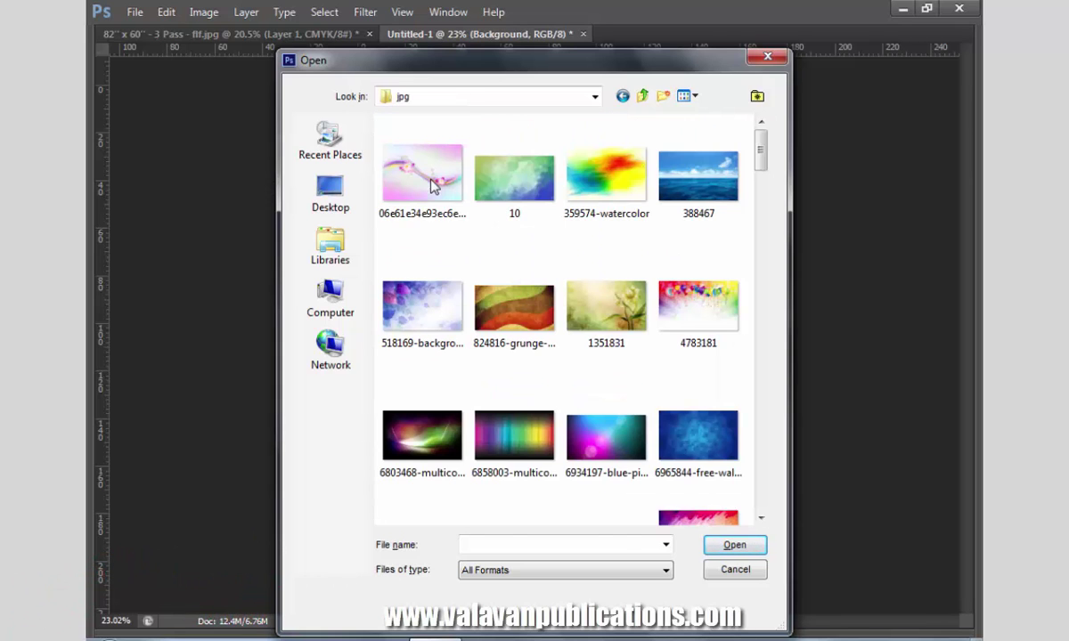
Select the bokeh, butterfly and heart candy wallpapers and open them together.
left_click(434, 186)
scroll(589, 257, "down", 3)
scroll(589, 271, "down", 5)
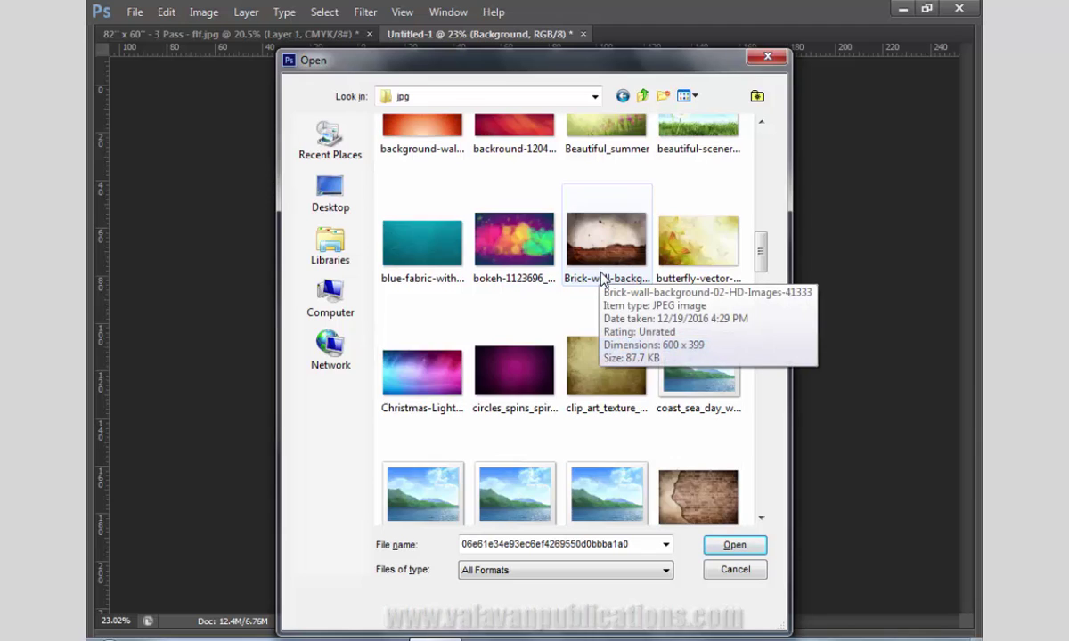
left_click(473, 230)
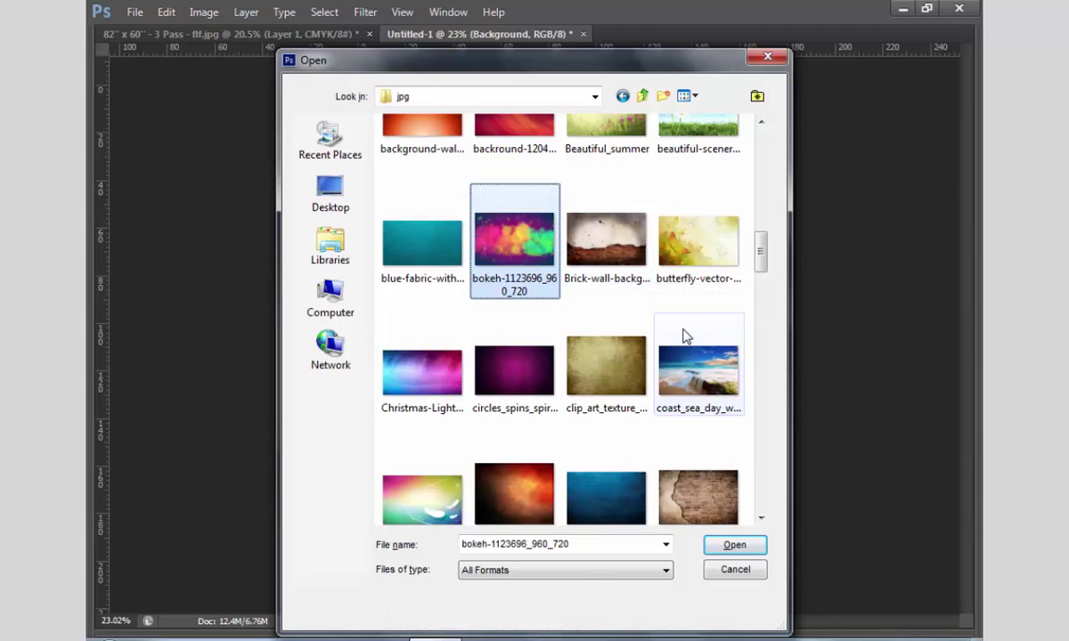
left_click(668, 245, "ctrl")
scroll(672, 398, "down", 3)
scroll(673, 398, "up", 1)
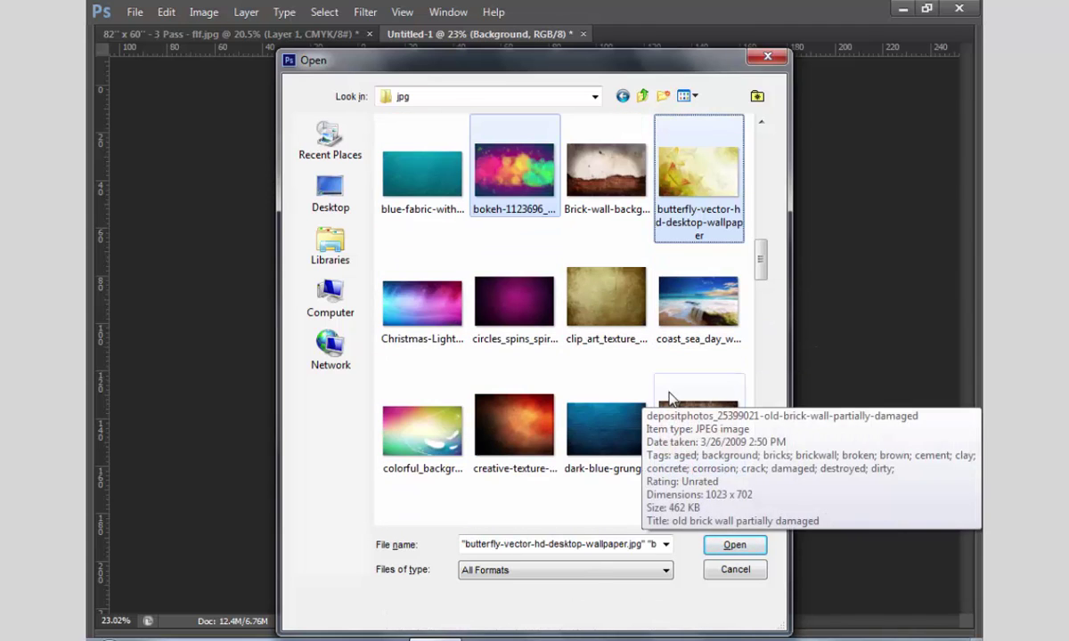
scroll(566, 389, "down", 6)
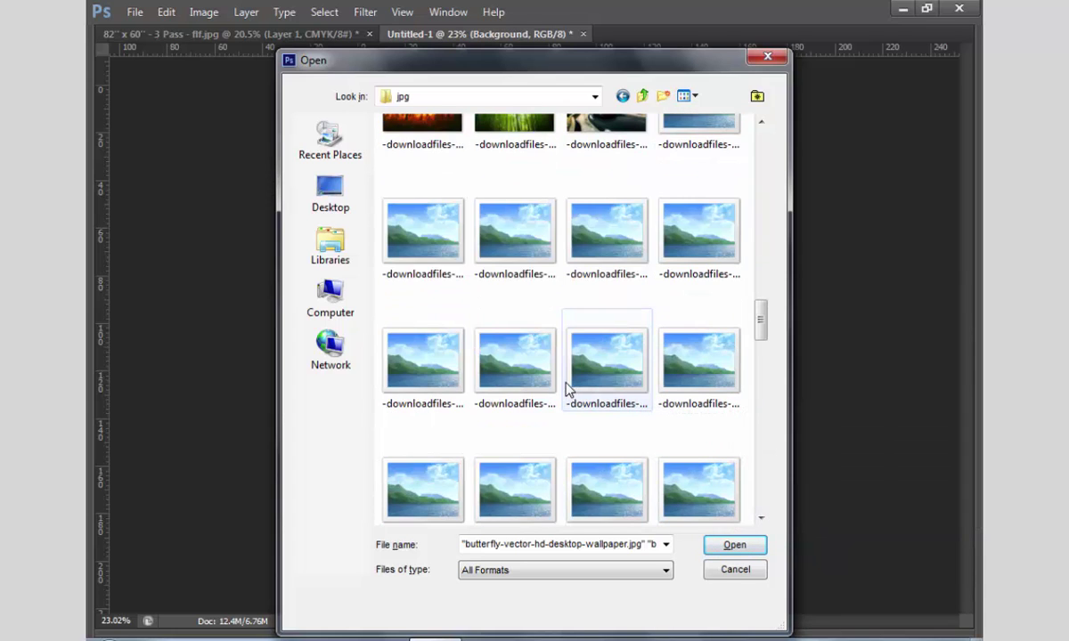
scroll(557, 383, "up", 2)
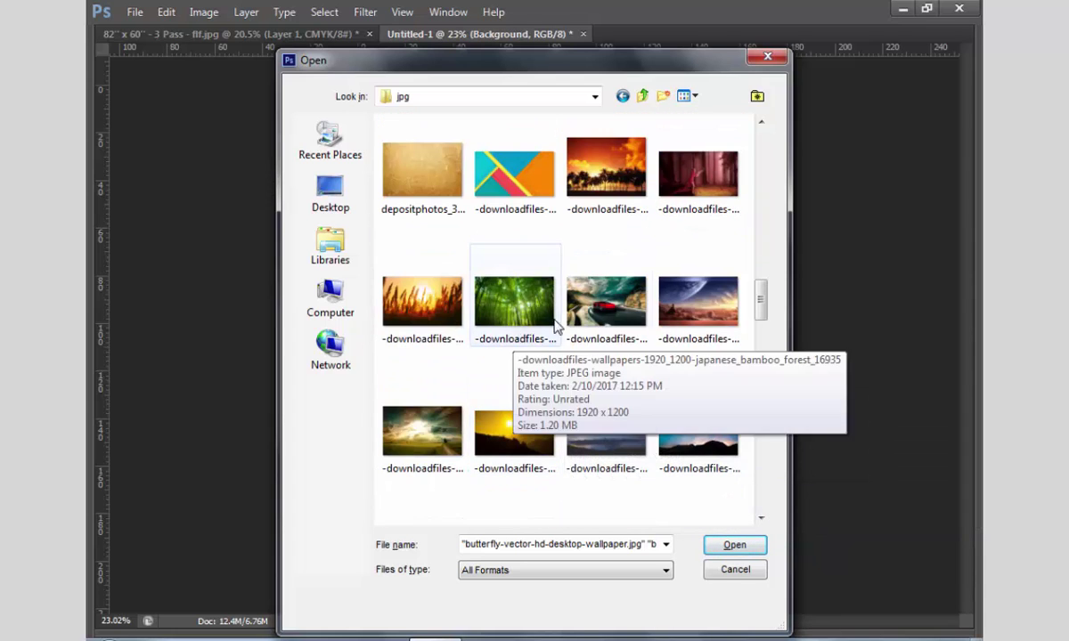
scroll(606, 374, "down", 4)
left_click(628, 334)
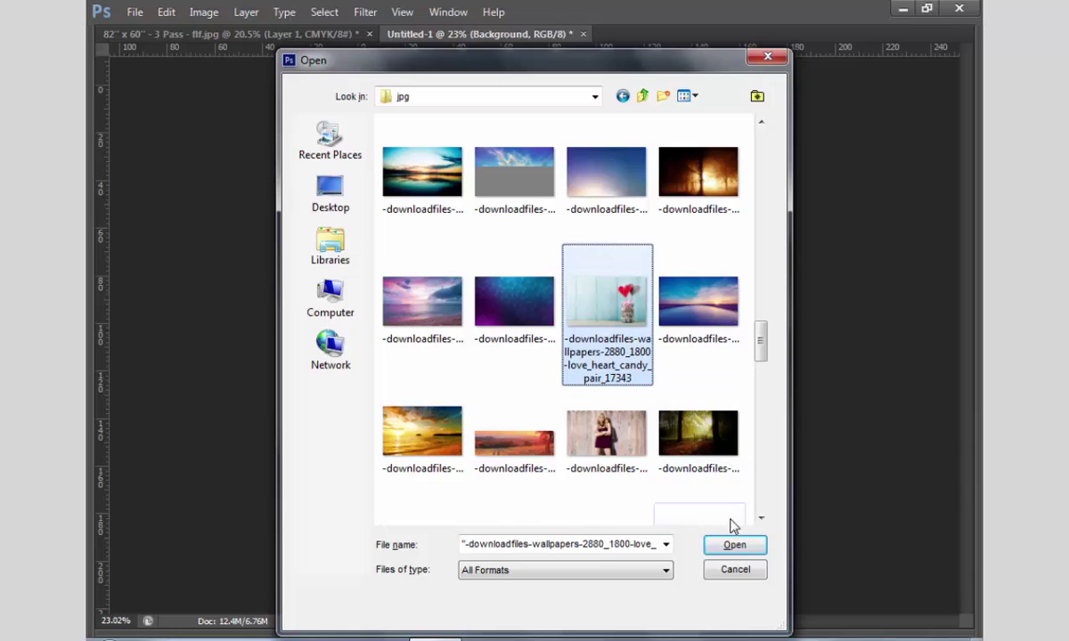
left_click(734, 545)
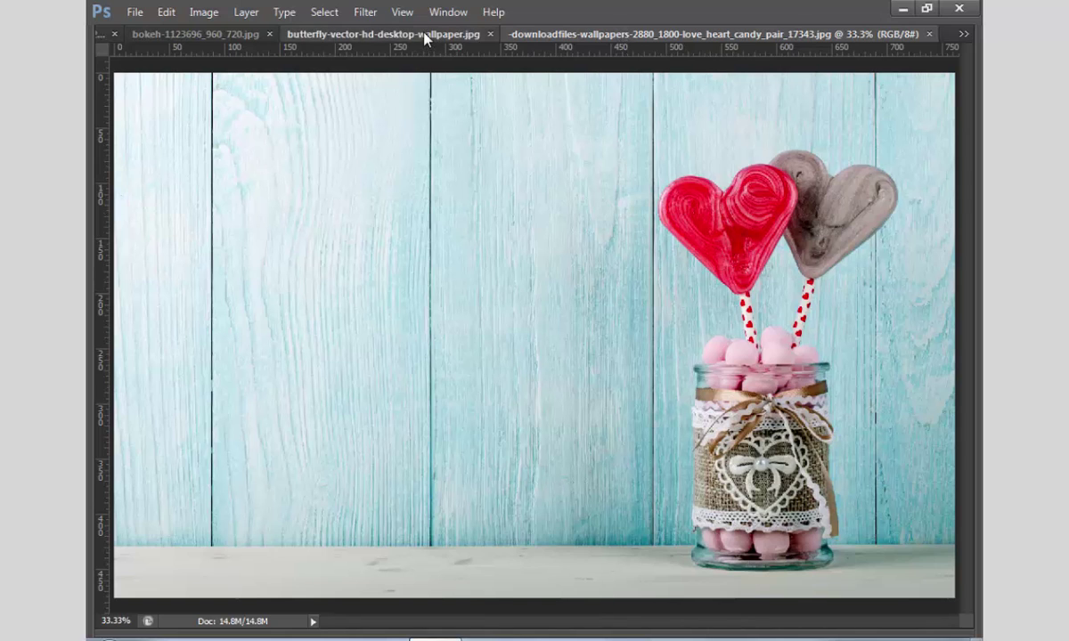
Cut the whole bokeh image, close it unsaved, and paste it into Untitled-1 at upper left.
left_click(400, 33)
left_click(195, 37)
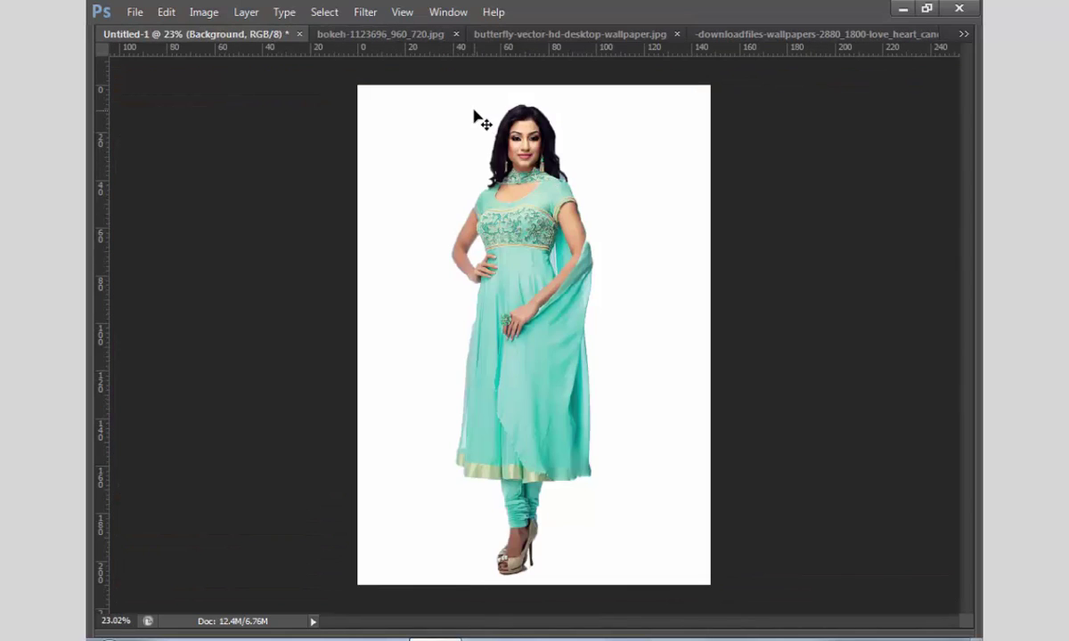
key("ctrl+Tab")
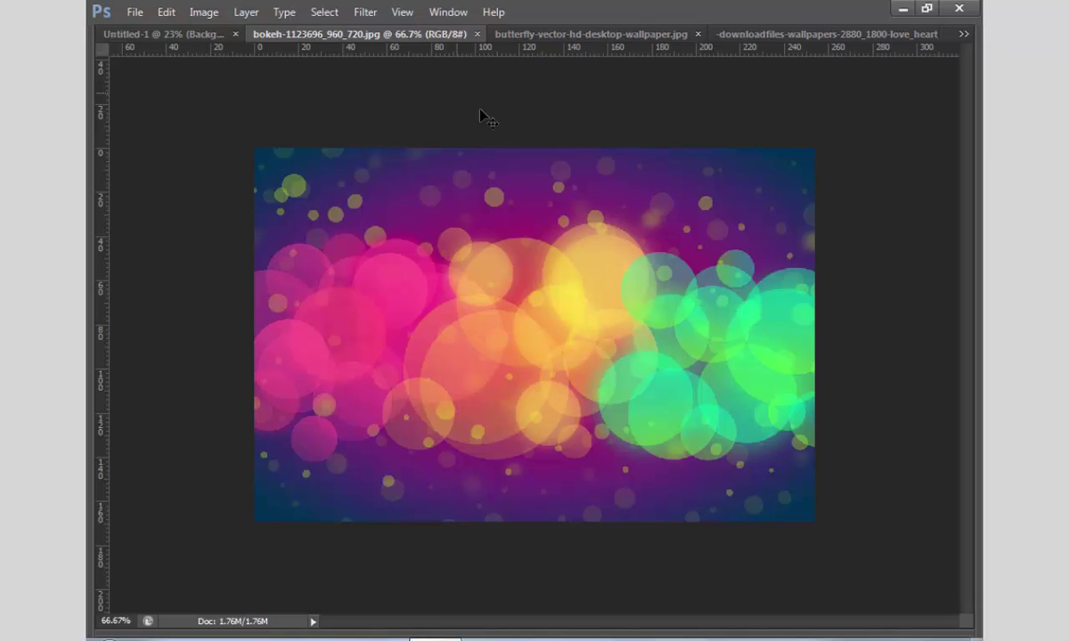
key("ctrl+a")
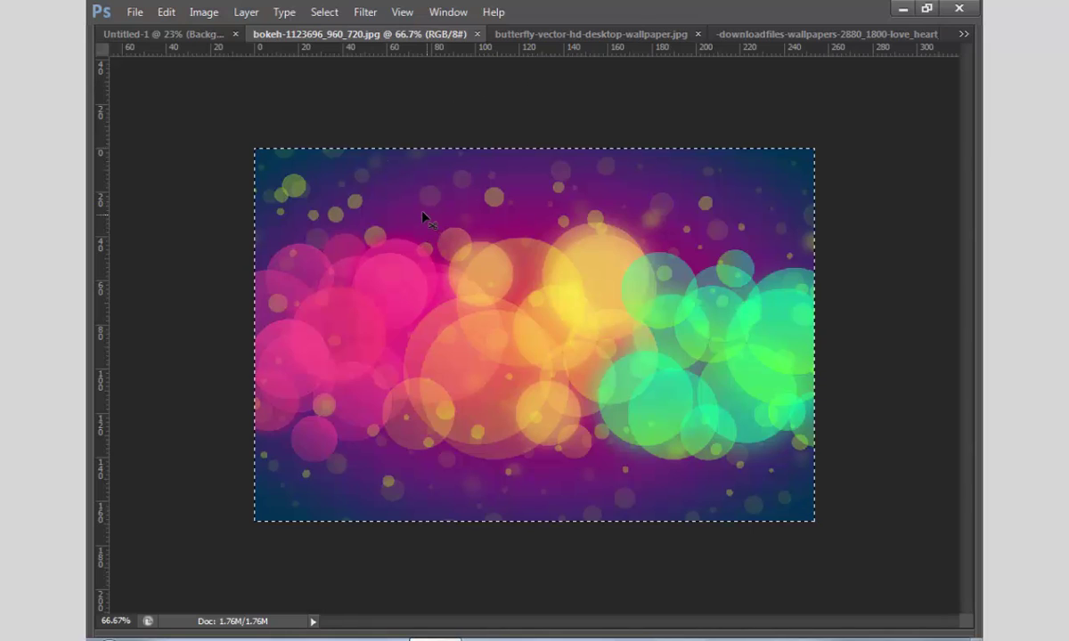
key("BackSpace")
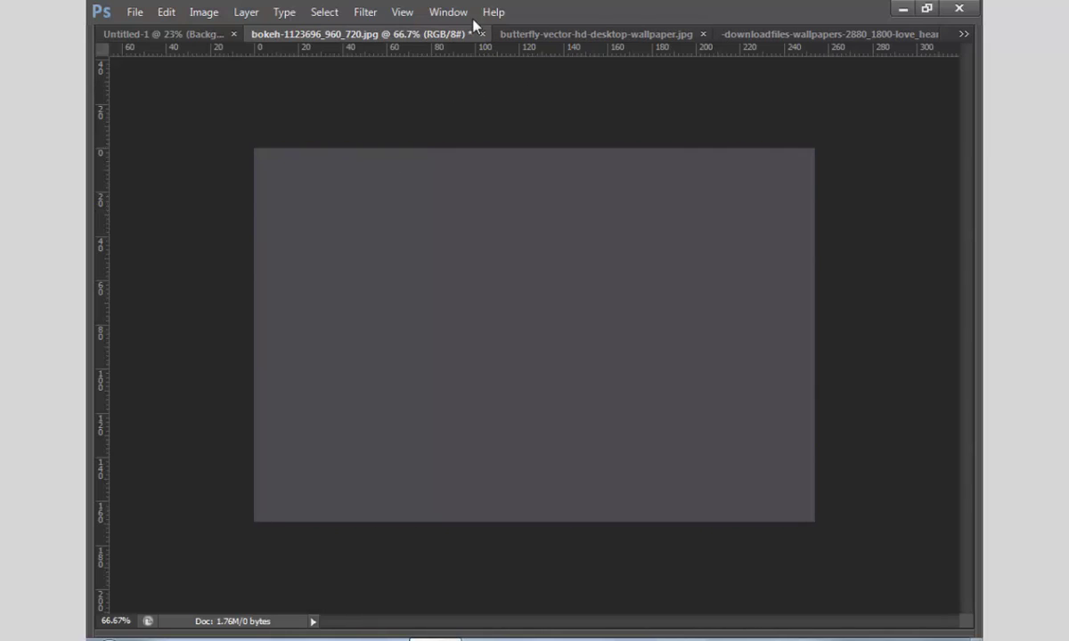
left_click(483, 35)
left_click(541, 257)
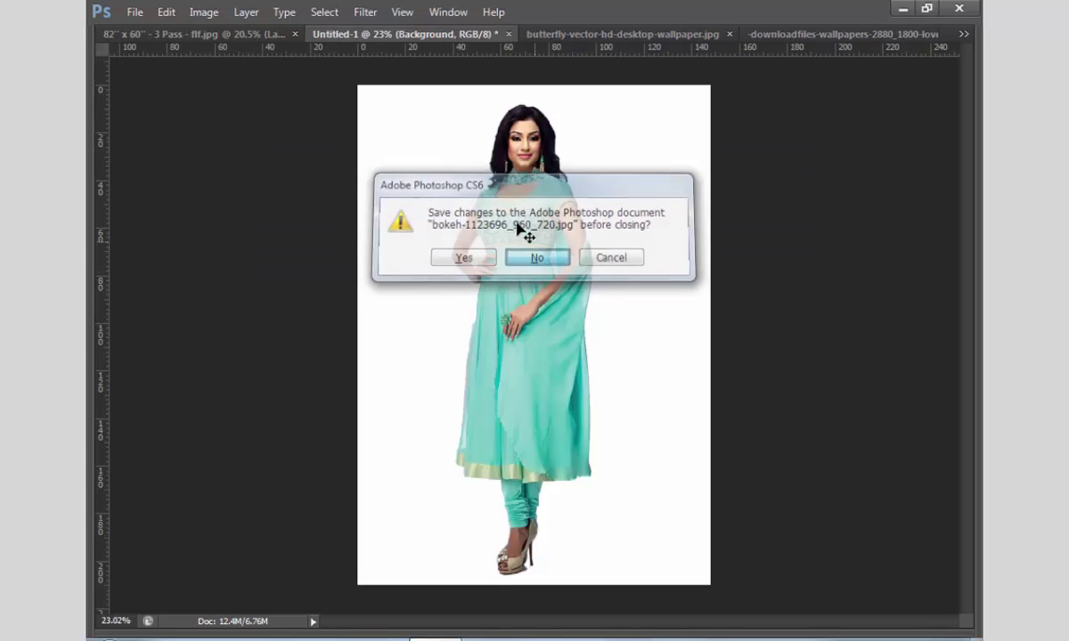
key("ctrl+v")
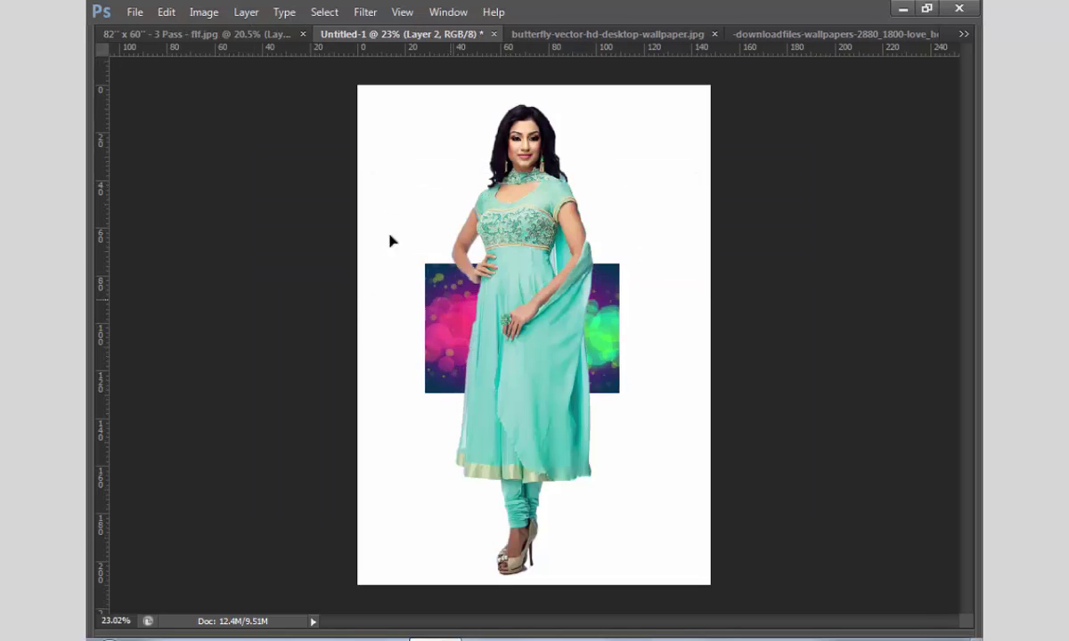
left_click_drag(389, 238, 454, 192)
Cut the whole butterfly image, close it unsaved, and paste it into Untitled-1.
key("ctrl+Tab")
key("ctrl+a")
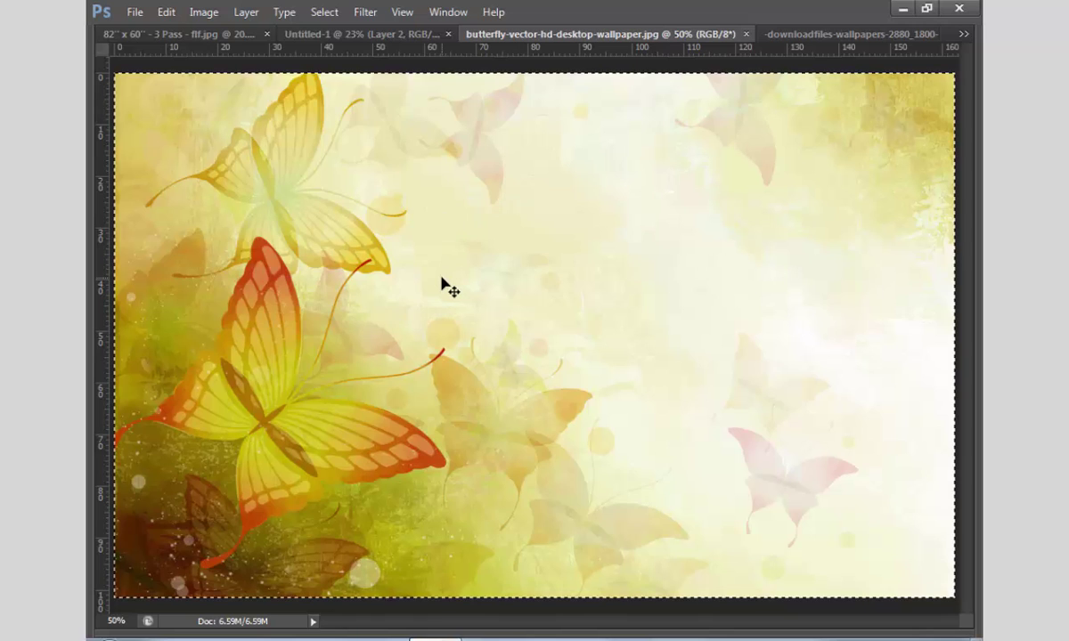
key("BackSpace")
key("ctrl+w")
left_click(534, 255)
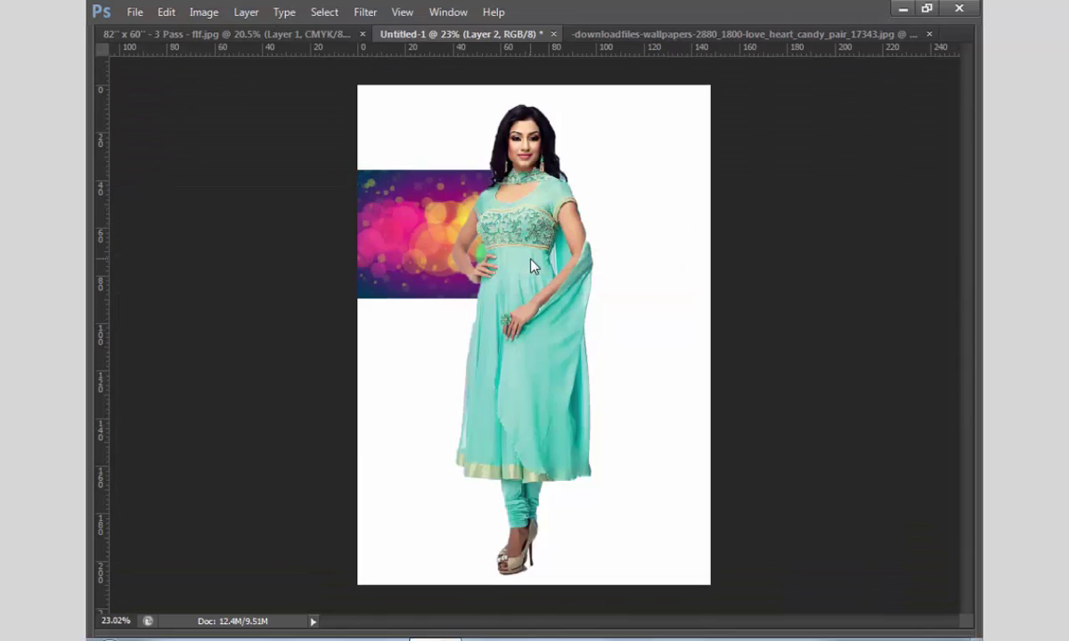
key("ctrl+v")
Cut the whole heart candy image, close it unsaved, and paste it into Untitled-1.
key("ctrl+Tab")
key("ctrl+a")
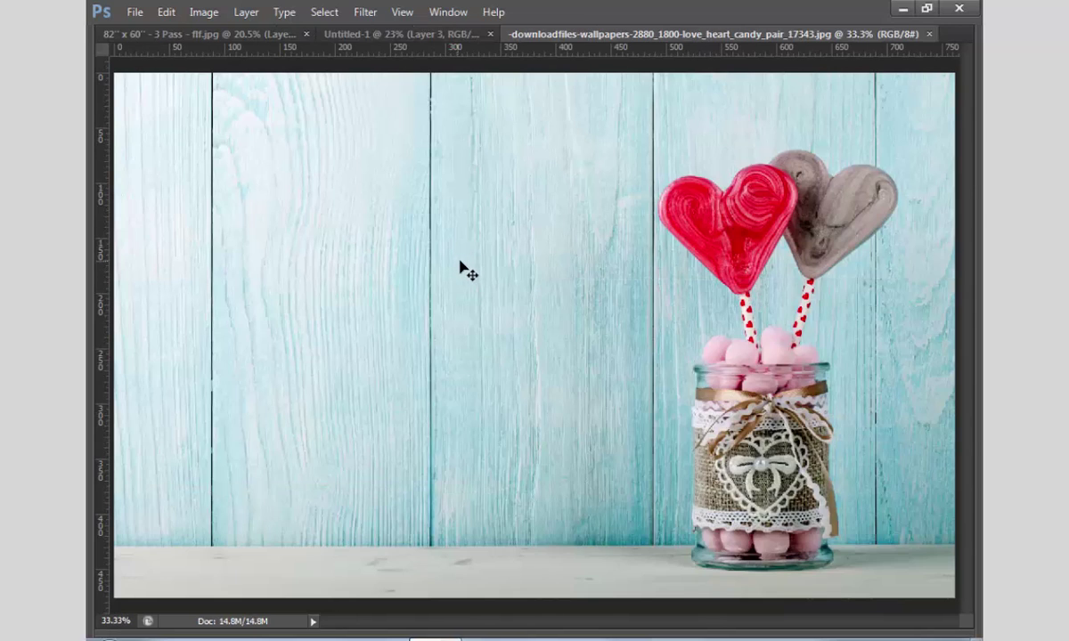
key("ctrl+x")
key("ctrl+w")
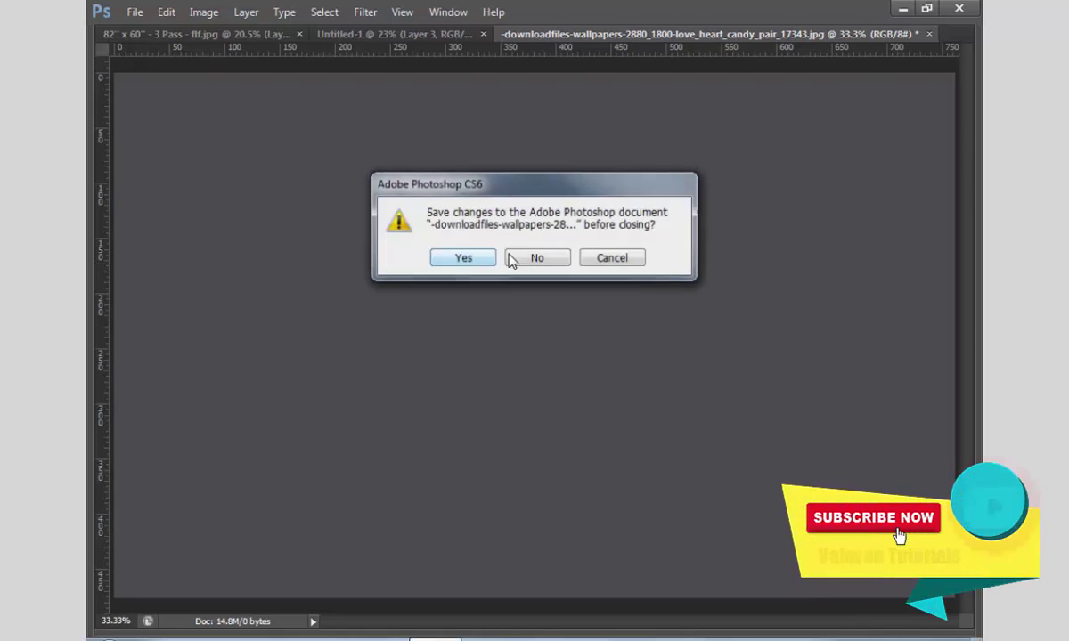
left_click(530, 264)
key("ctrl+v")
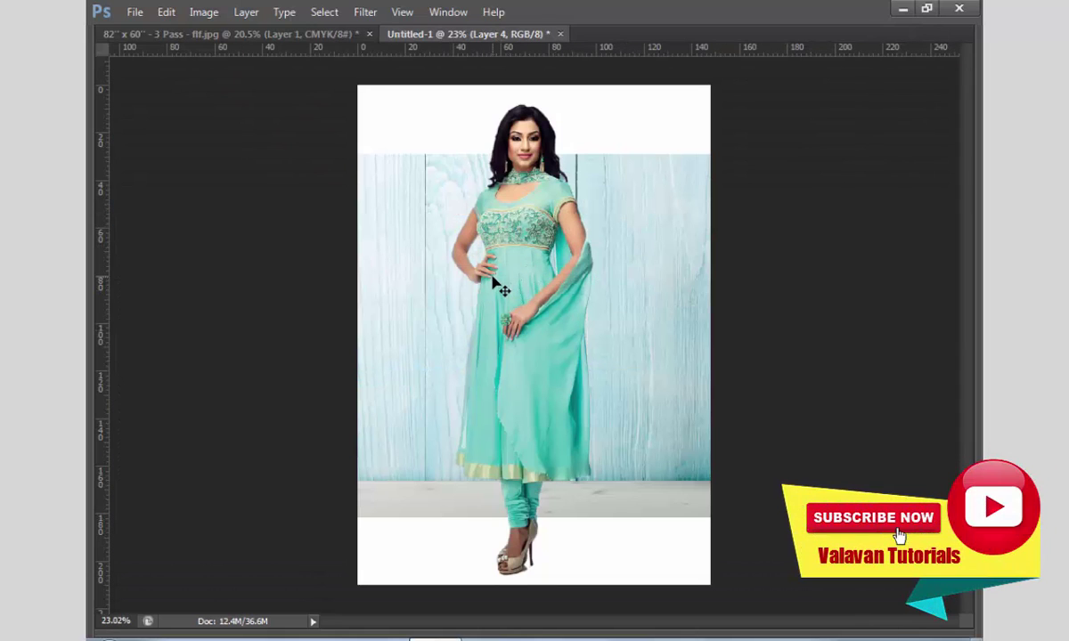
Hide the bokeh layer, then move the wood-and-jar image down and shrink it to fit the page.
key("F7")
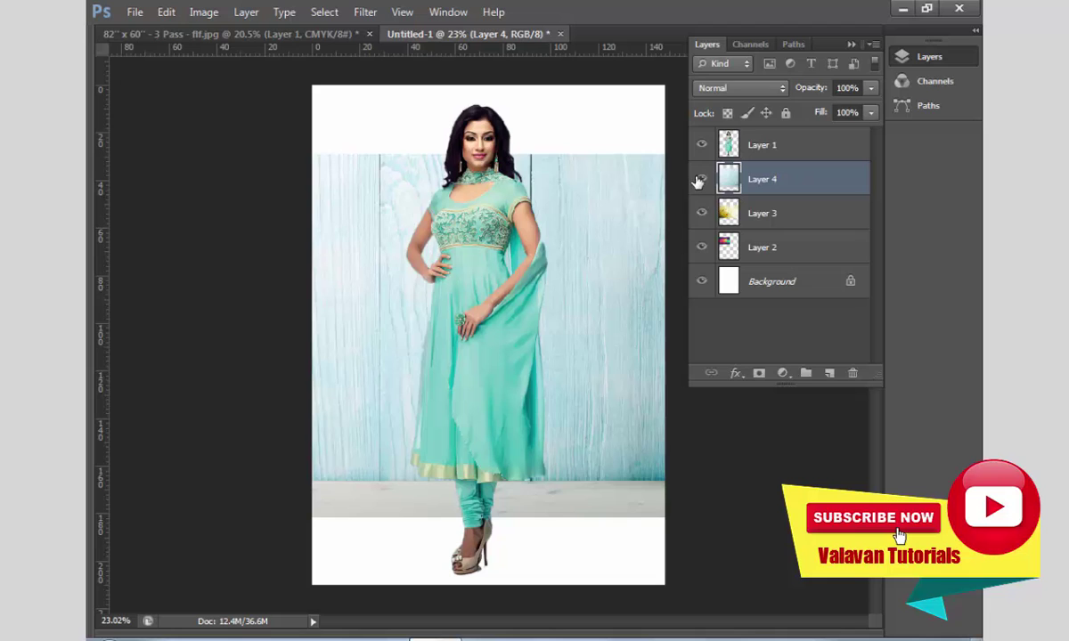
left_click(701, 179)
left_click(701, 246)
left_click(701, 179)
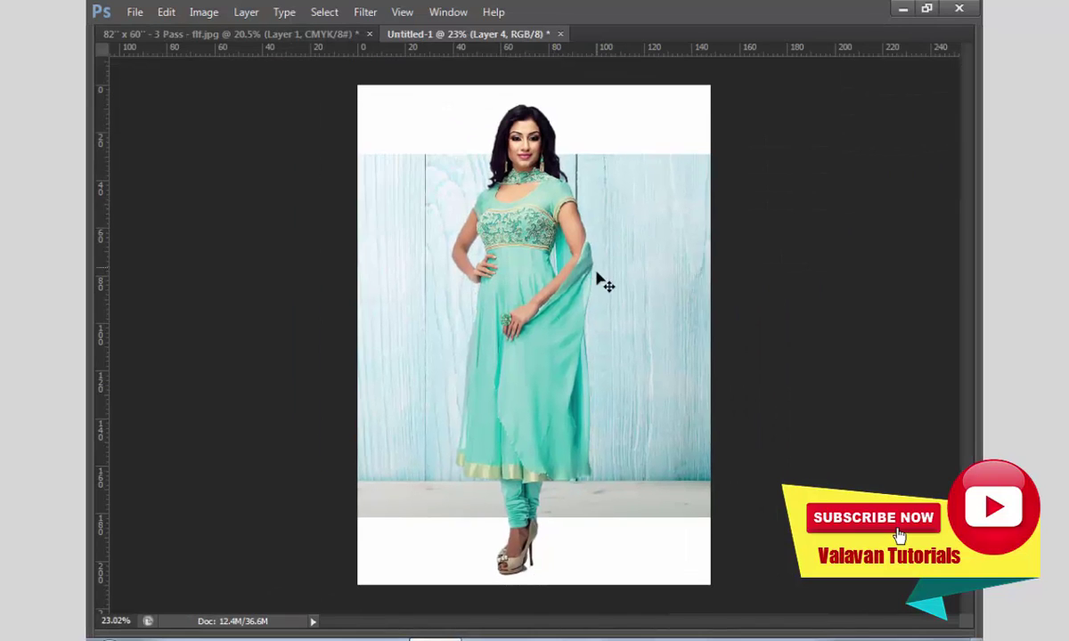
left_click_drag(597, 279, 471, 299)
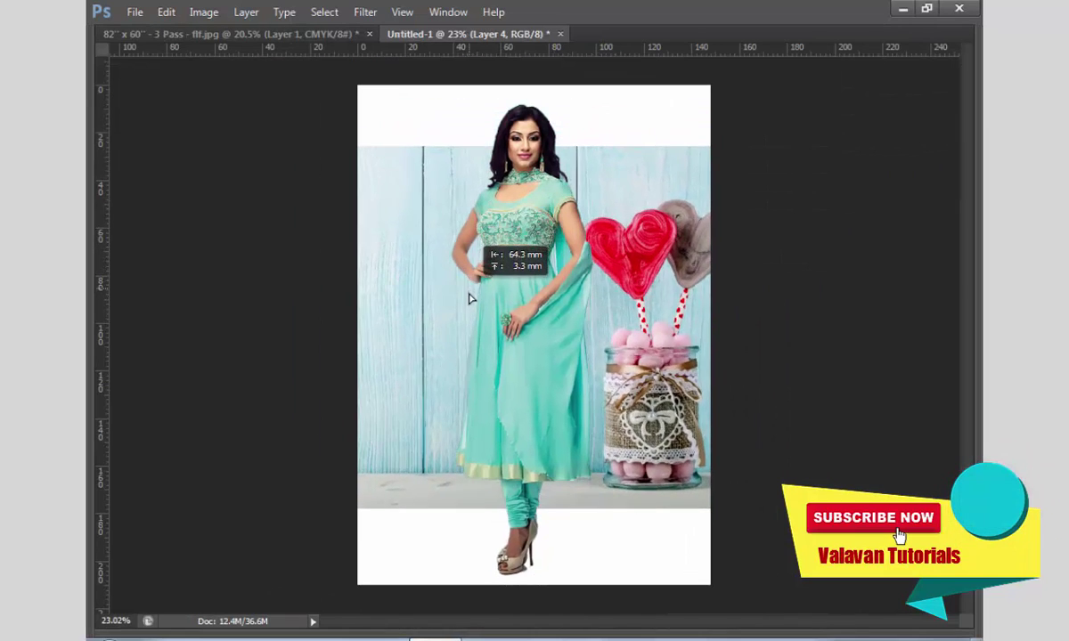
mouse_move(471, 300)
left_mouse_down()
mouse_move(474, 367)
mouse_move(446, 372)
left_mouse_up()
key("ctrl+t")
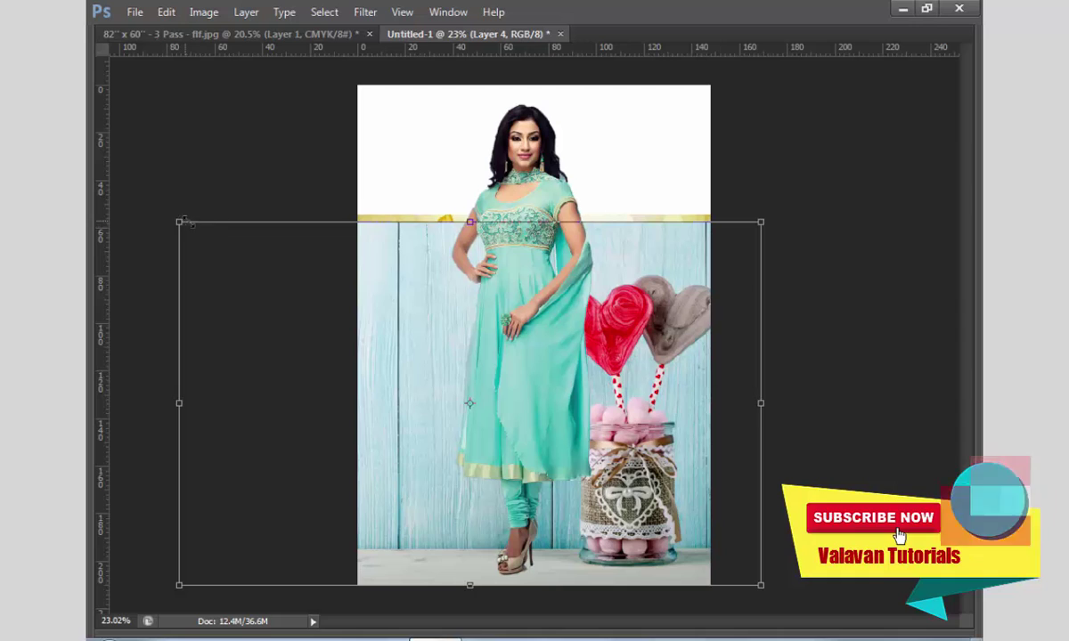
left_click_drag(215, 232, 360, 283)
key("Return")
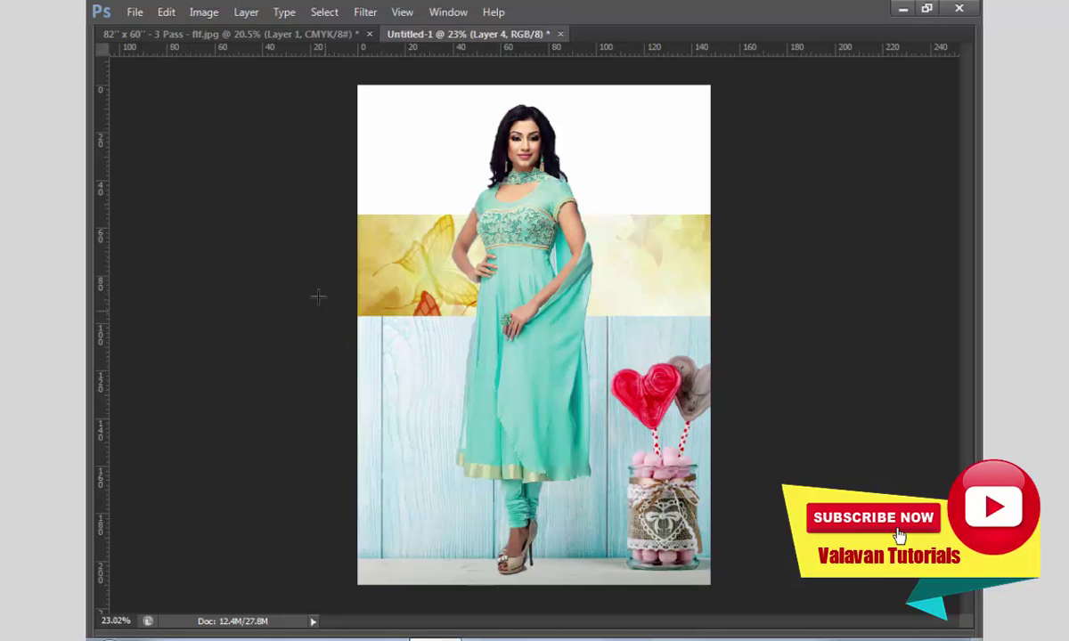
Stretch a band of wood planks upward and duplicate it up to the page top.
mouse_move(299, 279)
left_mouse_down()
mouse_move(626, 342)
mouse_move(794, 345)
left_mouse_up()
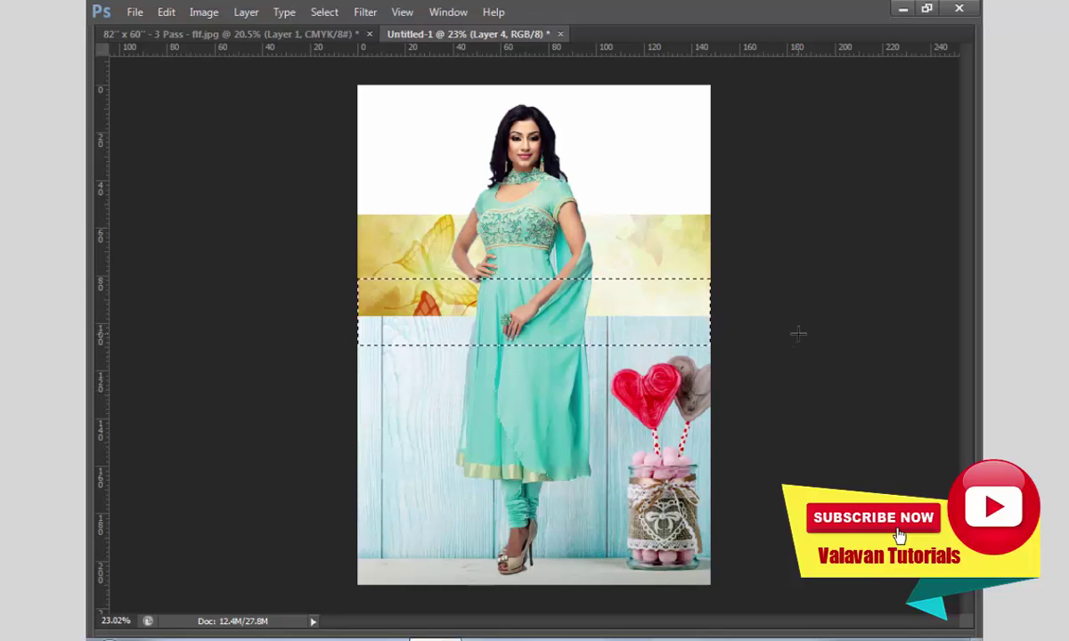
key("ctrl+t")
mouse_move(532, 278)
left_mouse_down()
mouse_move(534, 165)
mouse_move(534, 259)
left_mouse_up()
key("Return")
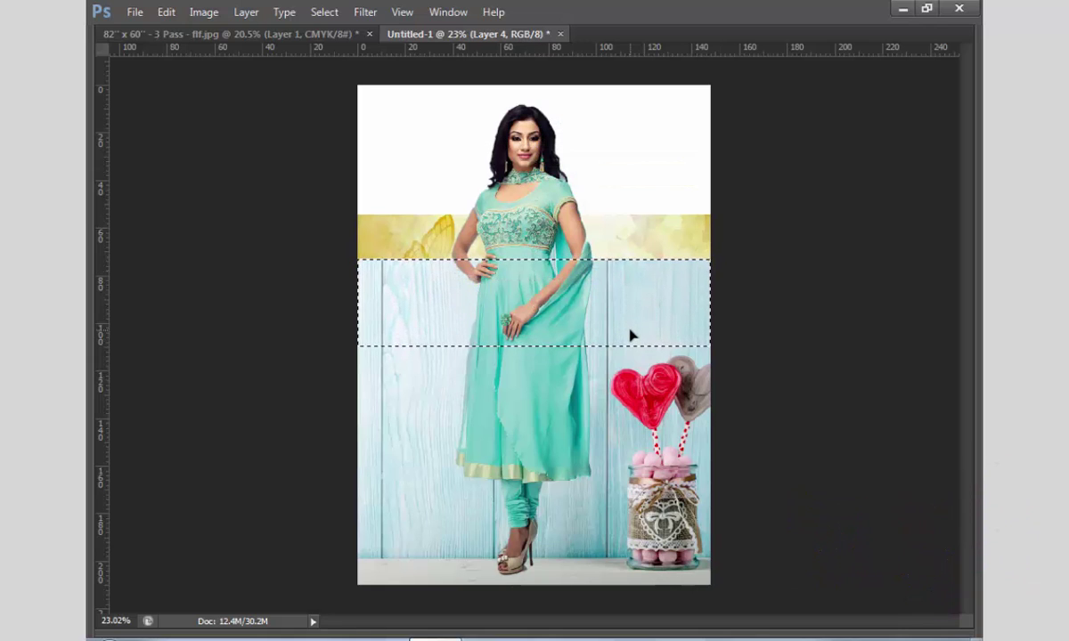
key("ctrl+j")
left_click_drag(633, 331, 640, 131)
key("ctrl+j")
key("ctrl+j")
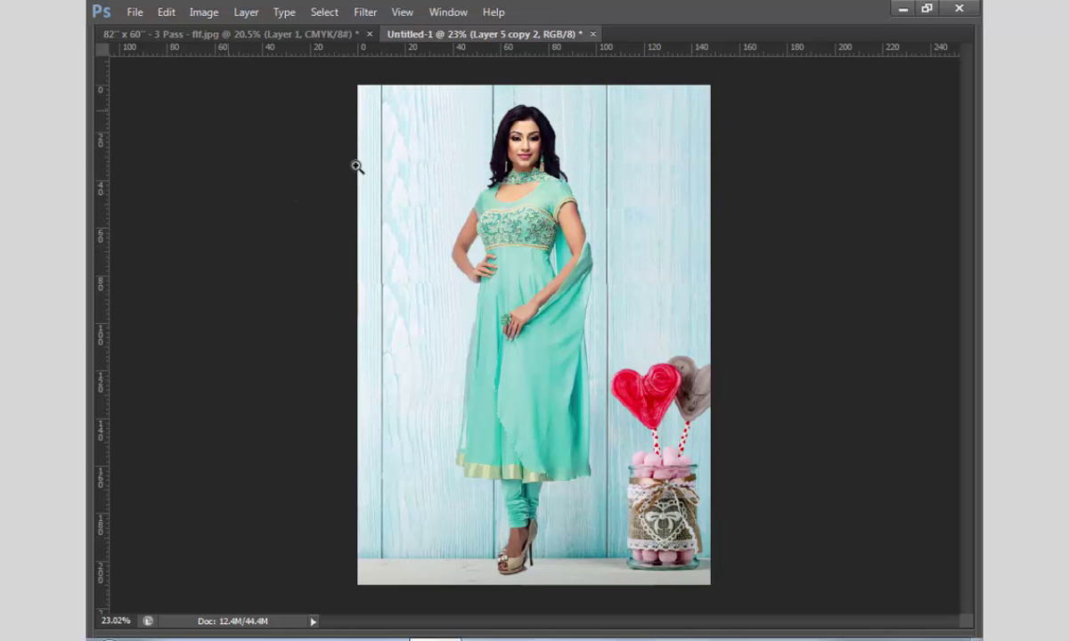
Align the wood strips into seamless planks and merge them into one layer.
left_click_drag(356, 167, 631, 279)
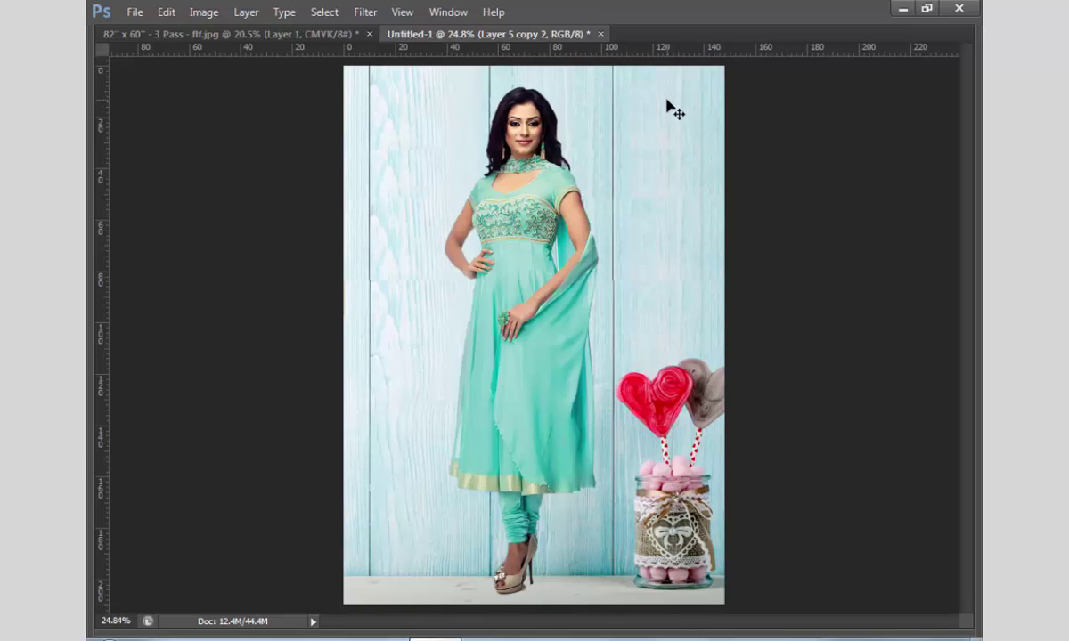
mouse_move(657, 172)
left_mouse_down()
mouse_move(754, 140)
mouse_move(658, 191)
left_mouse_up()
right_click(658, 190)
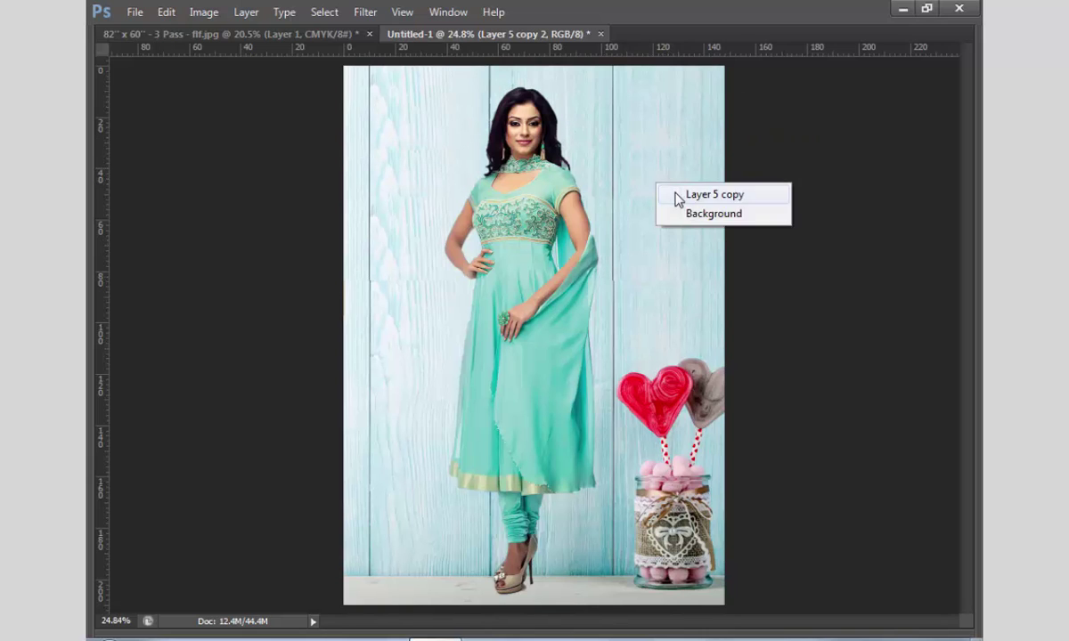
left_click(678, 198)
mouse_move(662, 150)
left_mouse_down()
mouse_move(749, 139)
mouse_move(640, 231)
left_mouse_up()
right_click(659, 236)
left_click(677, 239)
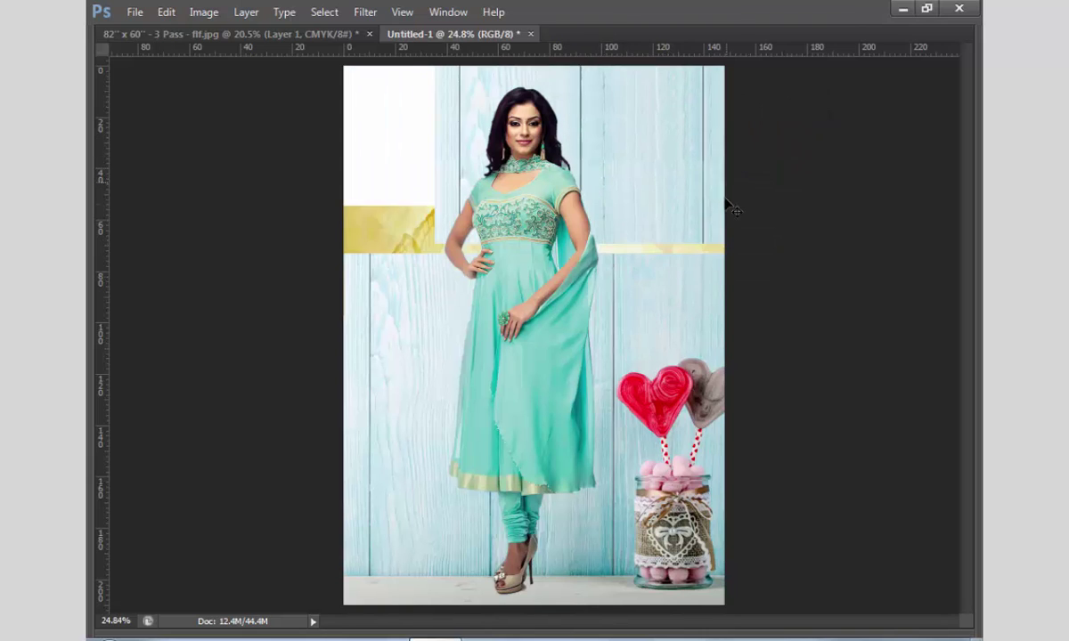
left_click_drag(731, 208, 643, 305)
right_click(650, 307)
left_click(681, 314)
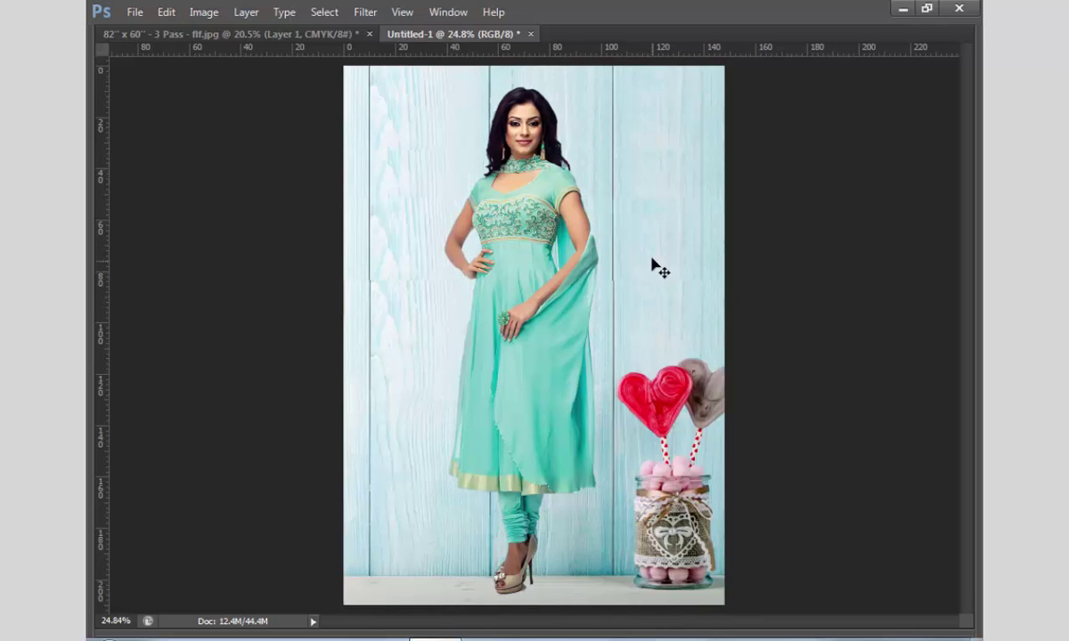
left_click_drag(655, 266, 618, 259)
key("ctrl+e")
Hide the merged wood layer and move the butterfly Layer 3 to the page top.
key("Tab")
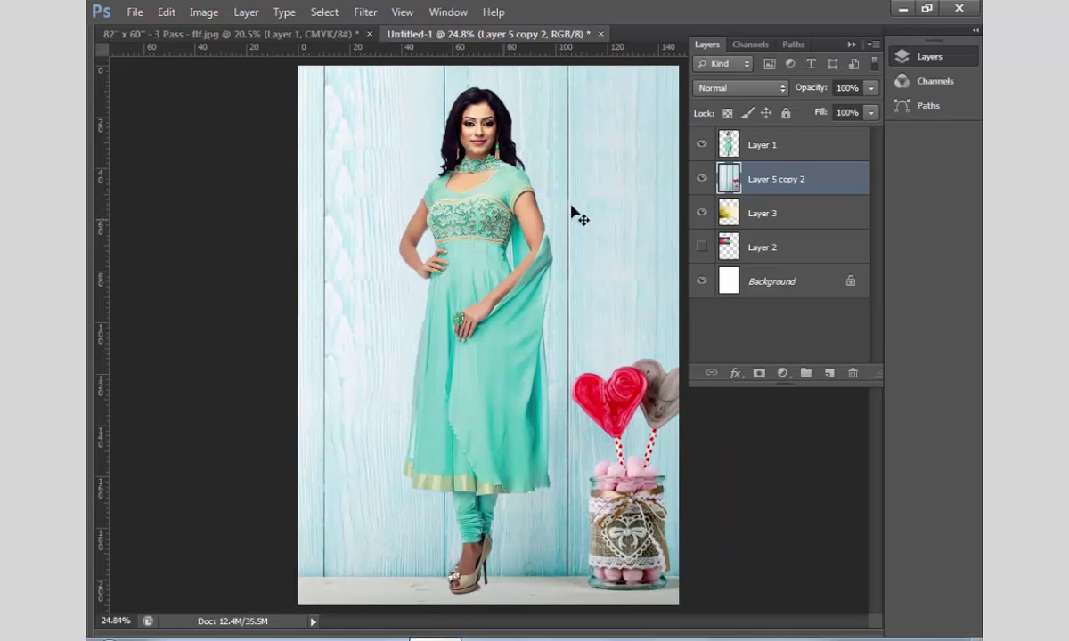
left_click(700, 178)
right_click(405, 319)
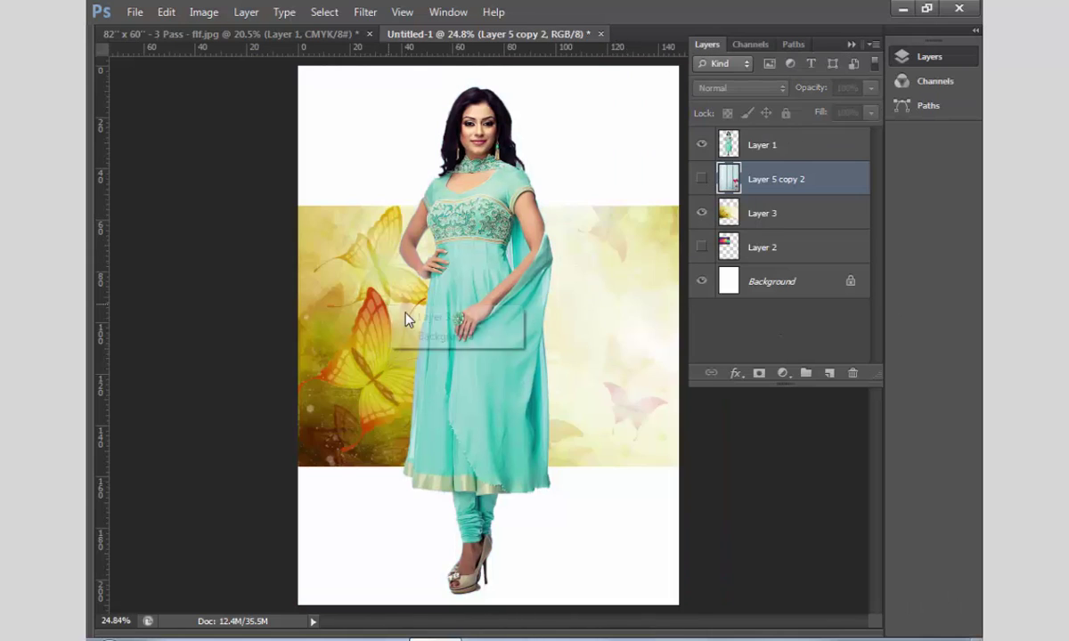
left_click(419, 318)
left_click_drag(408, 317, 389, 173)
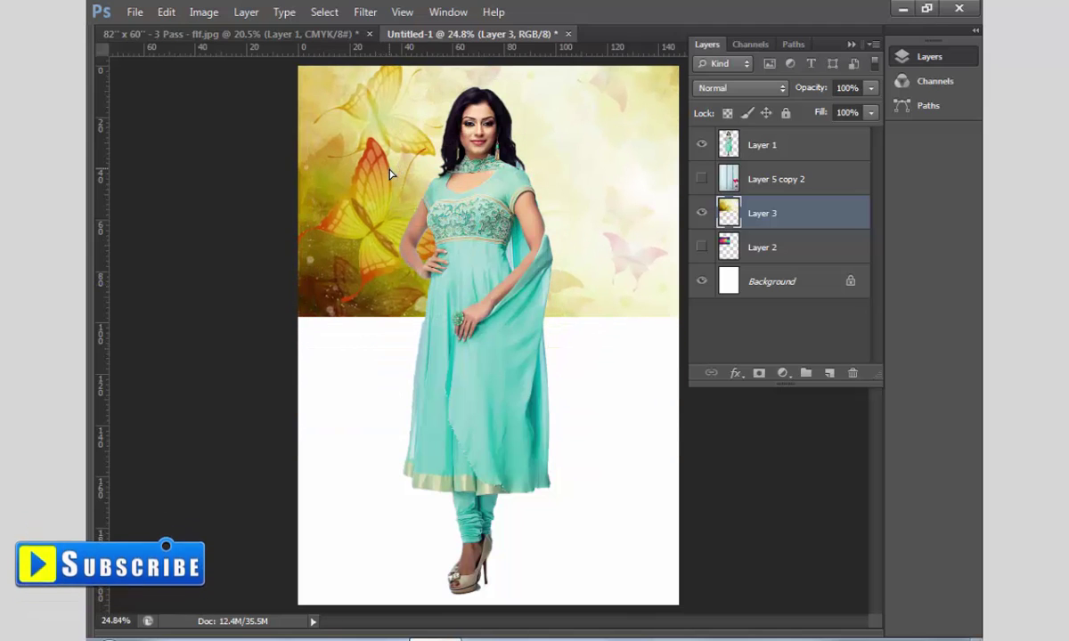
key("ctrl+minus")
key("ctrl+minus")
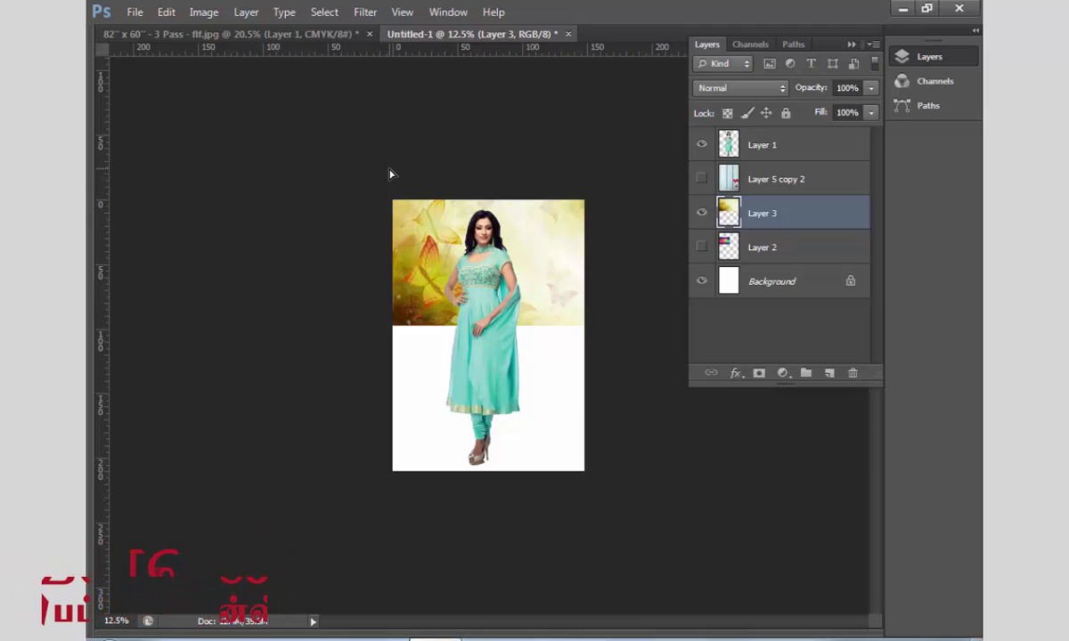
key("ctrl+t")
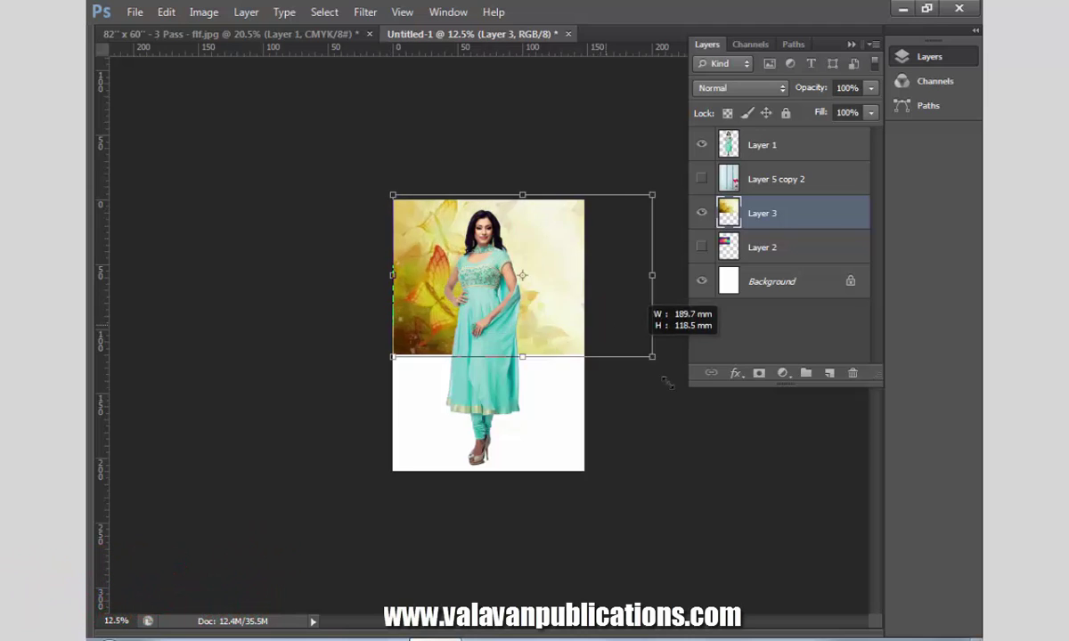
Scale the butterfly Layer 3 to cover the whole A5 page and restore the panels.
left_click_drag(598, 326, 840, 470)
left_click_drag(565, 386, 489, 386)
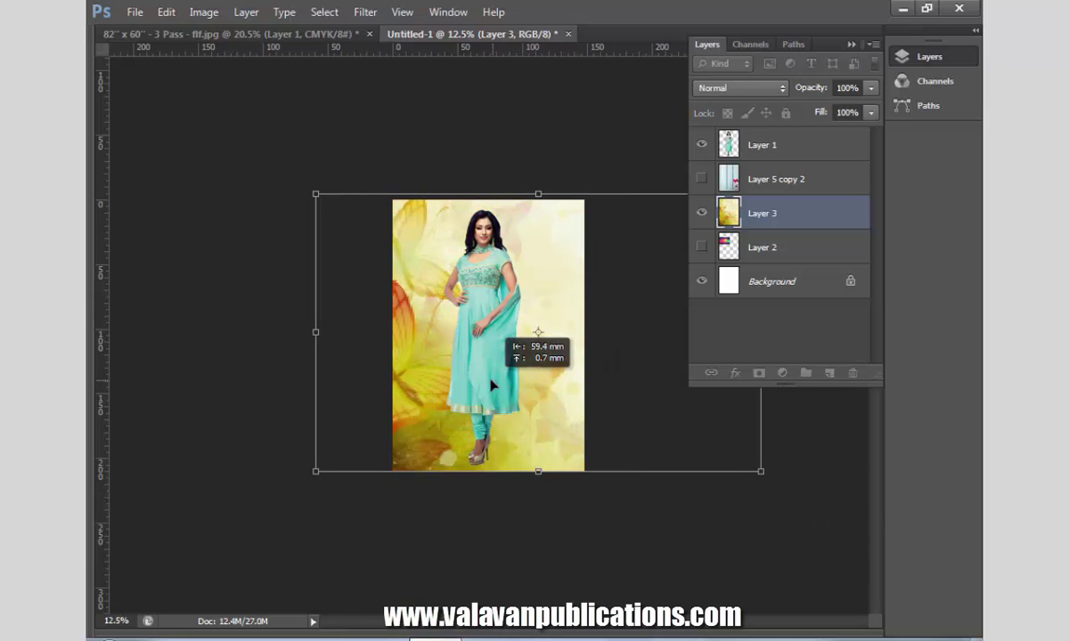
key("Return")
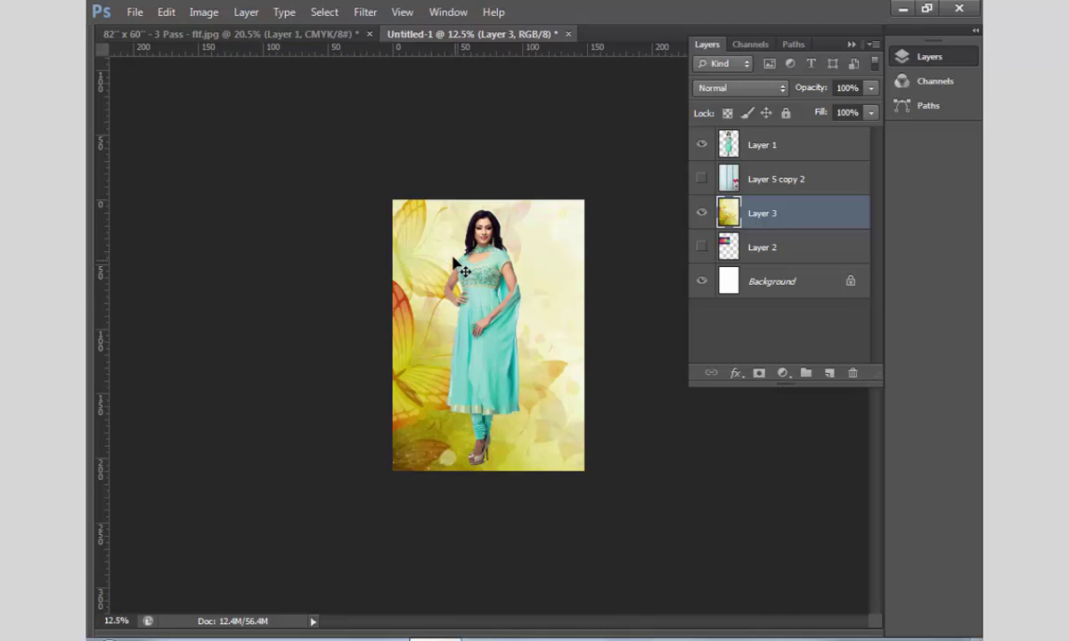
key("Tab")
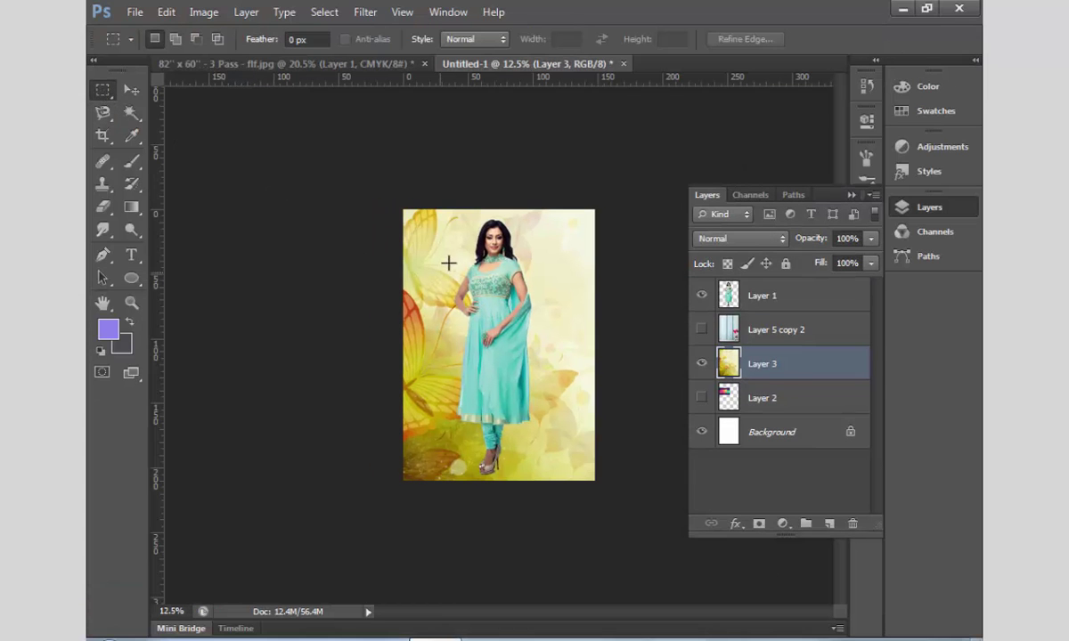
Select a rectangle around the woman's body, feather it, and test a clear (undone).
mouse_move(450, 246)
left_mouse_down()
mouse_move(546, 358)
mouse_move(548, 410)
left_mouse_up()
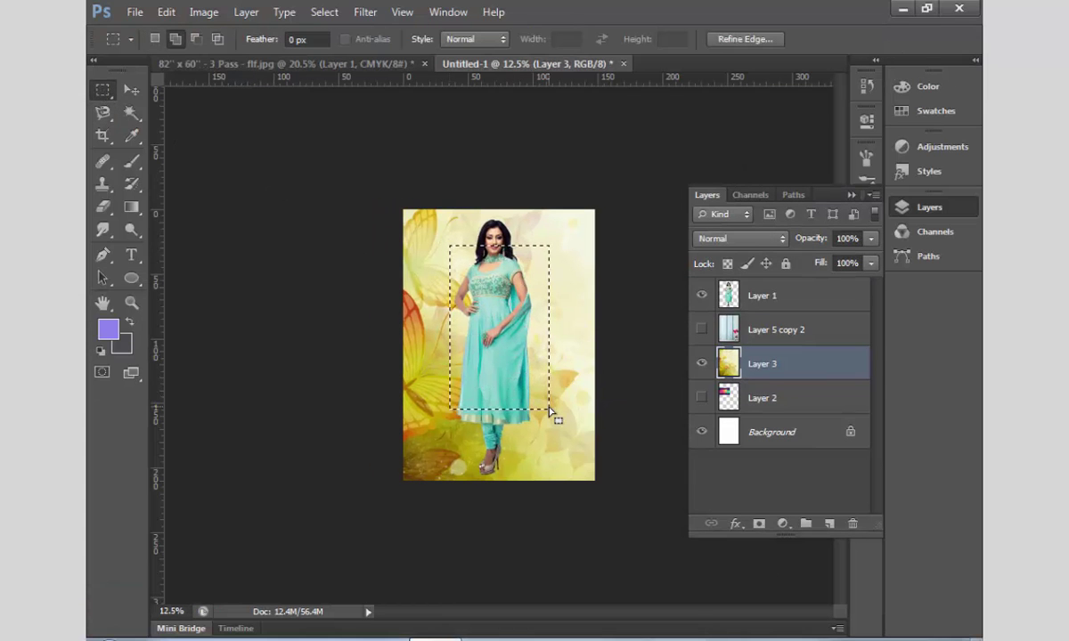
key("shift+F6")
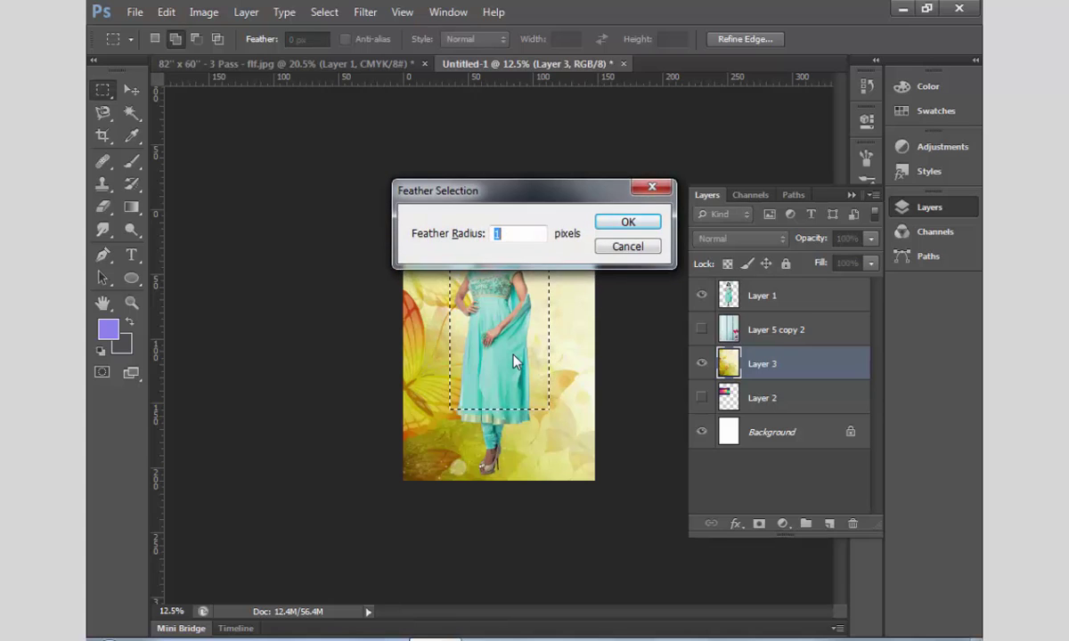
key("Return")
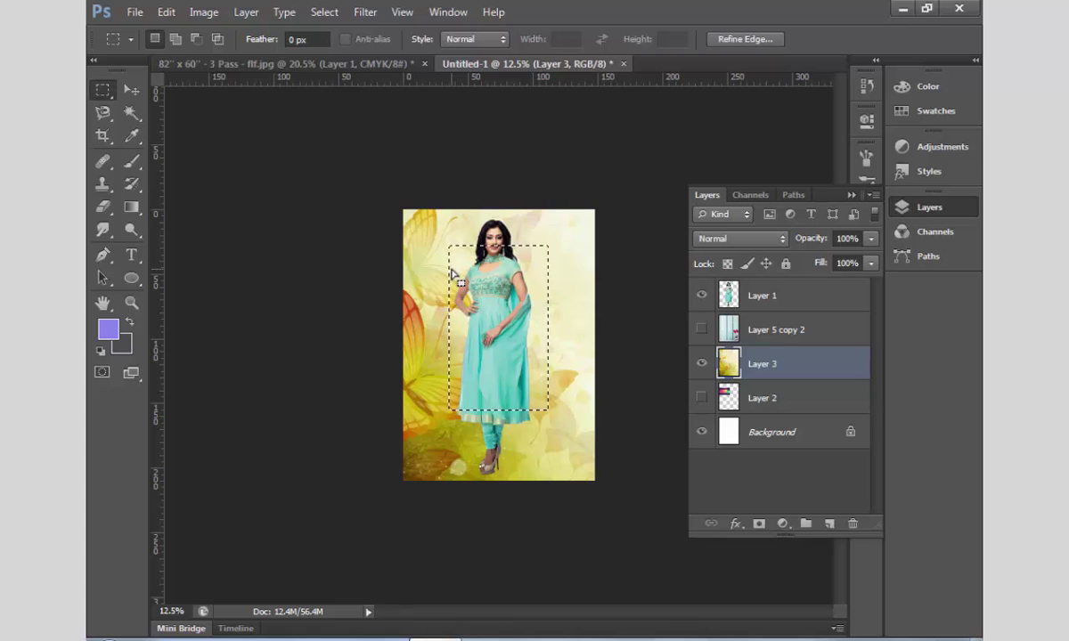
key("Delete")
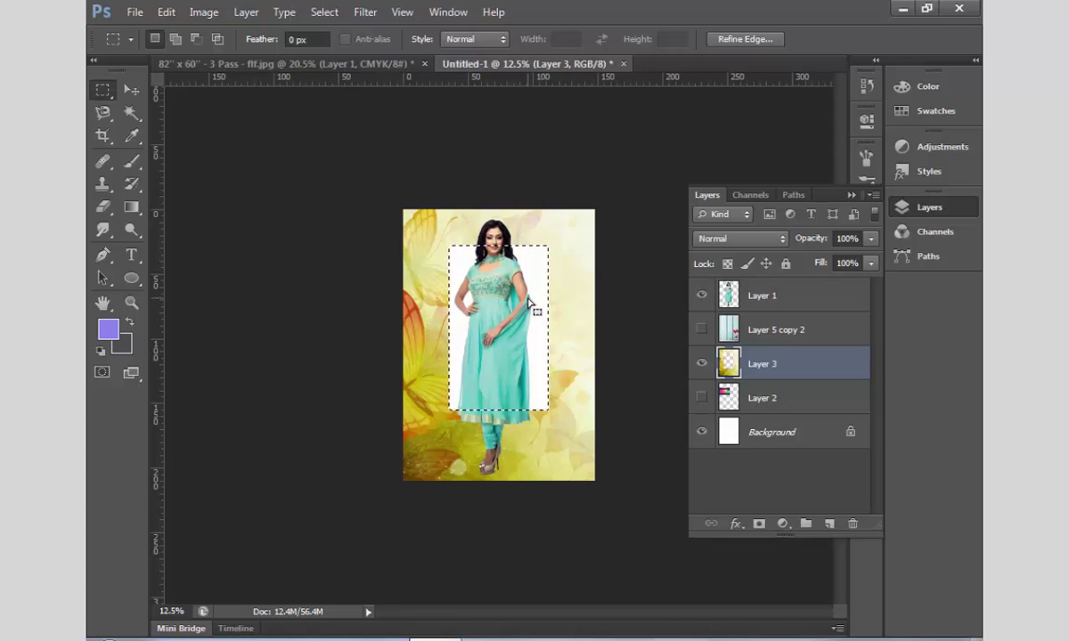
key("ctrl+z")
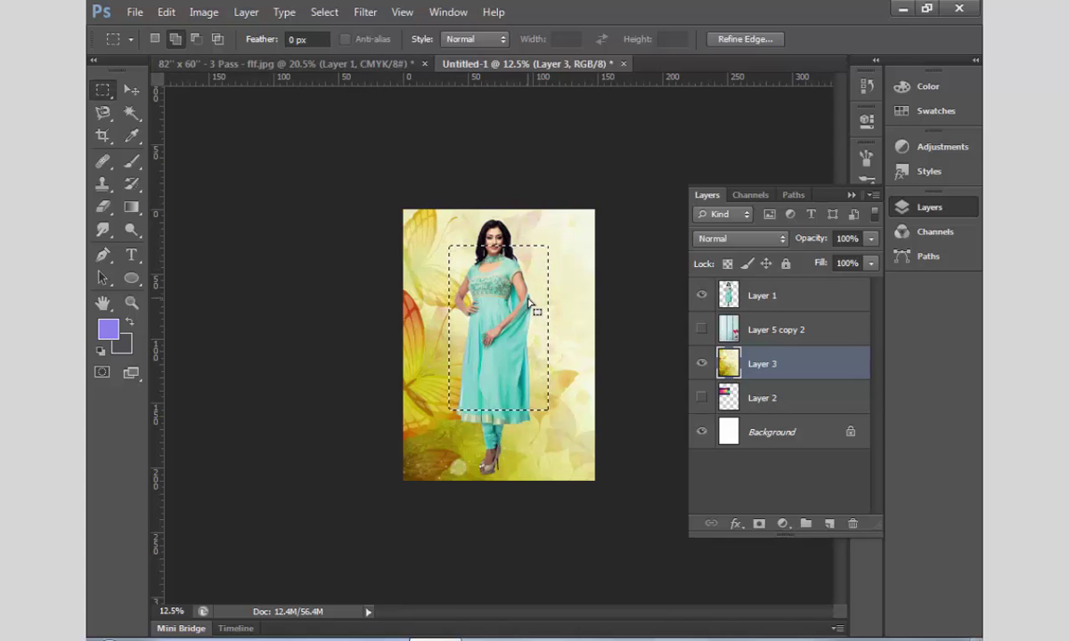
Feather the selection by 50 px and clear the butterfly layer to a soft white glow.
key("shift+F6")
type("5")
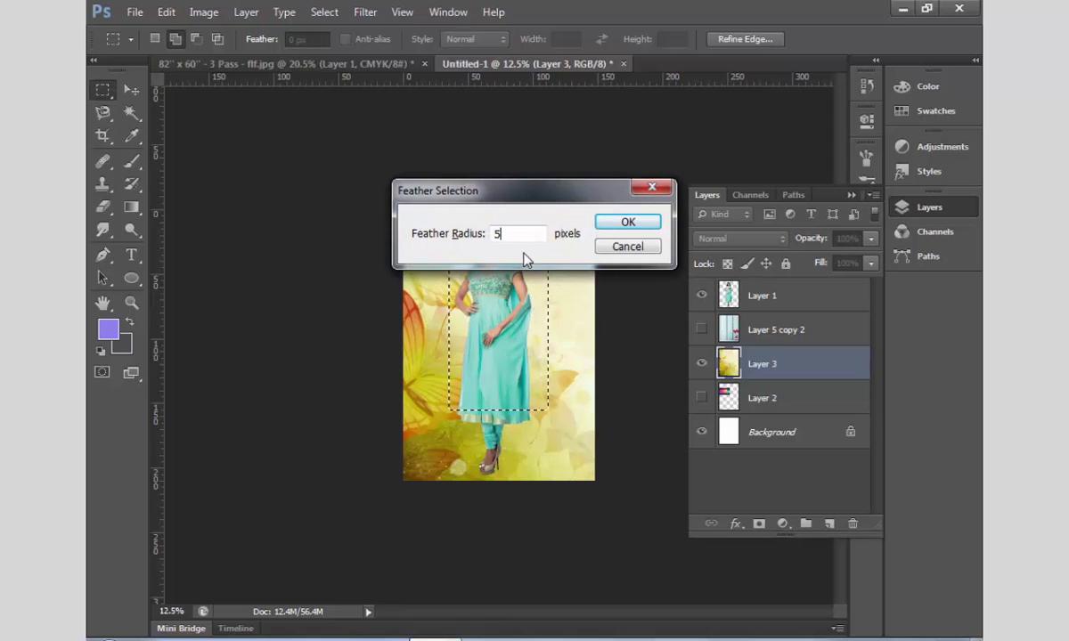
type("0")
key("Return")
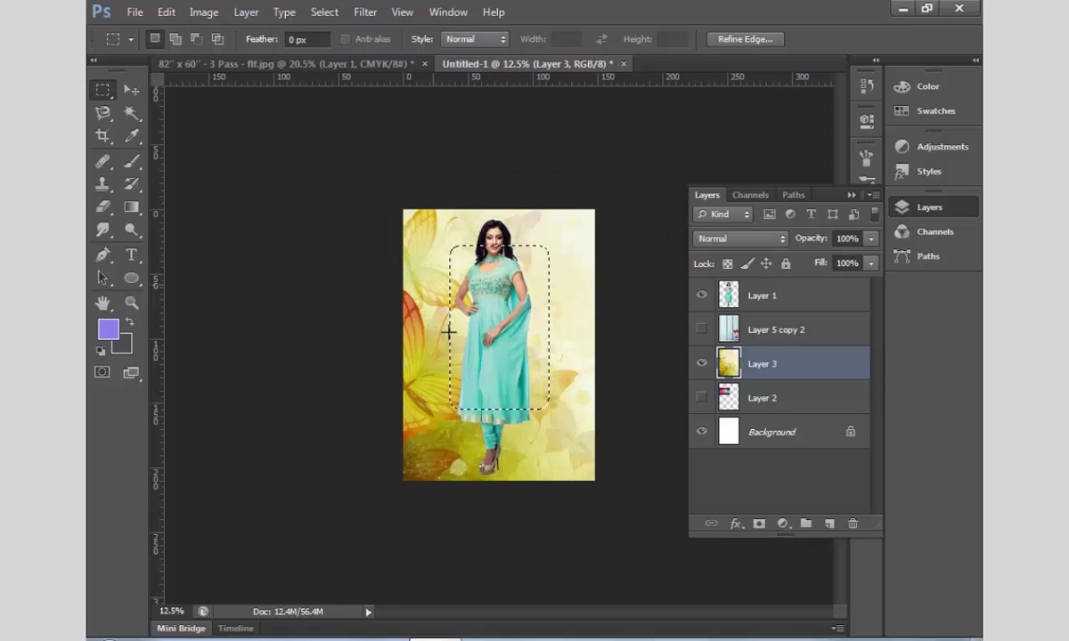
key("Delete")
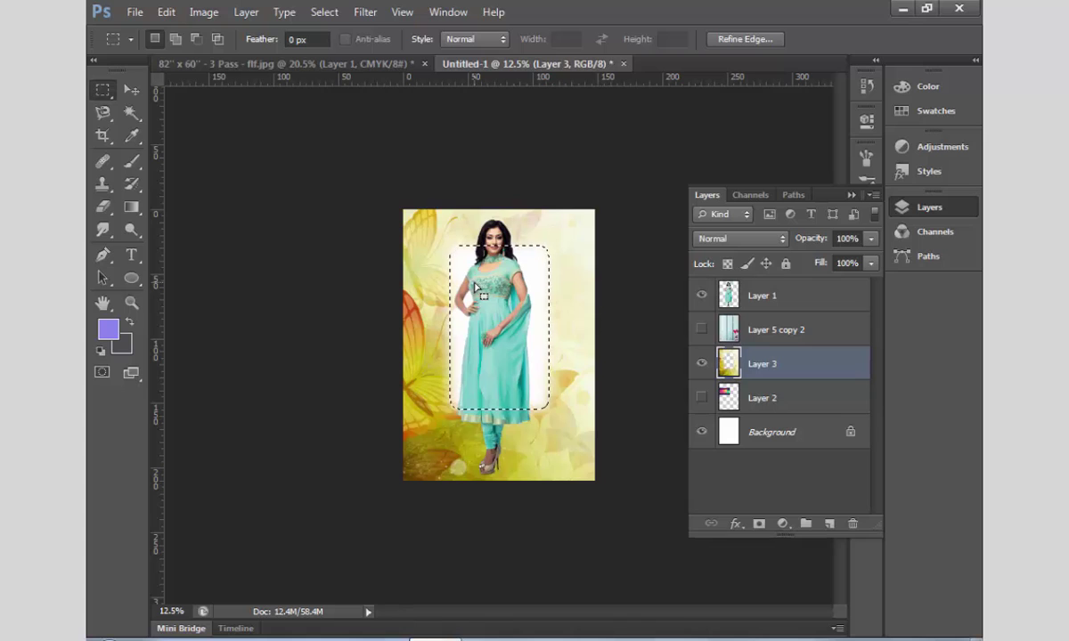
key("ctrl+z")
key("shift+F6")
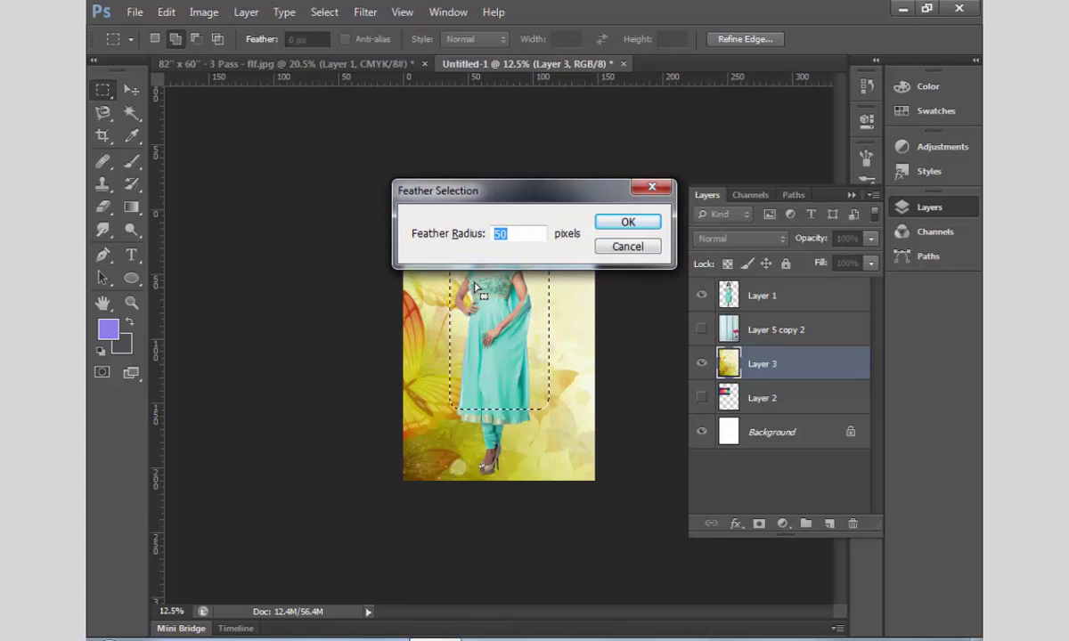
type("150")
key("Return")
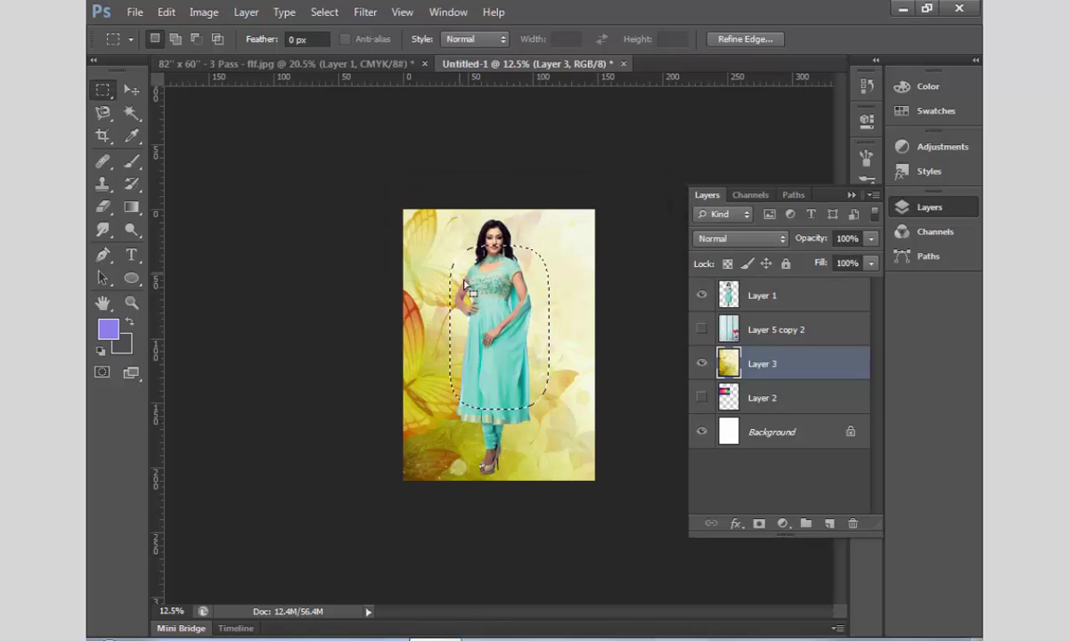
key("Delete")
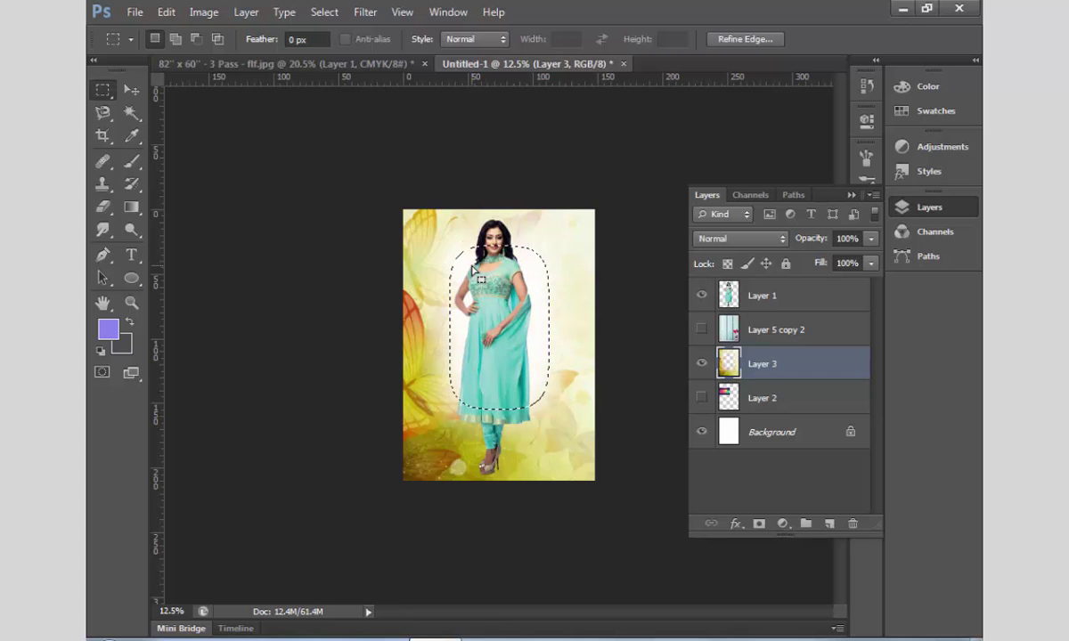
key("Tab")
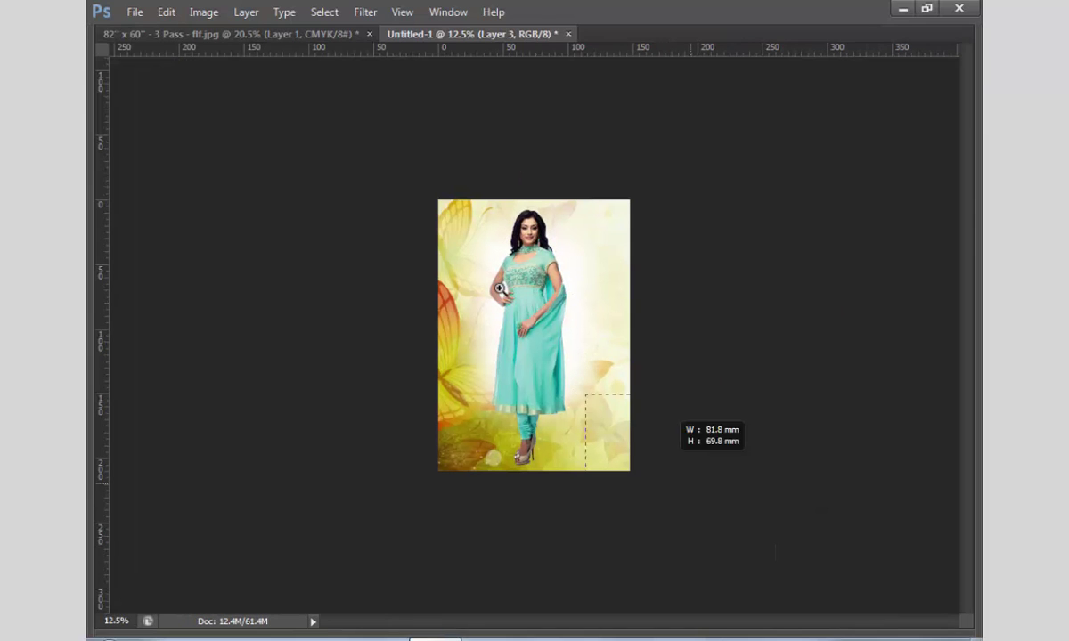
Hide the butterfly Layer 3, then select and show the bokeh Layer 2.
scroll(463, 267, "up", 2)
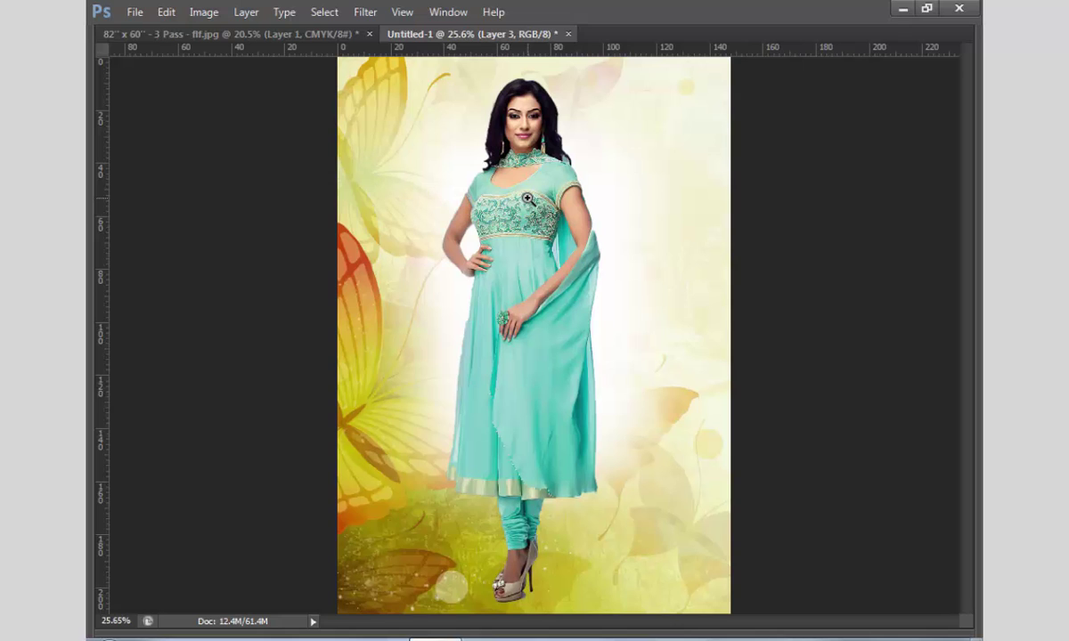
key("F7")
left_click(701, 212)
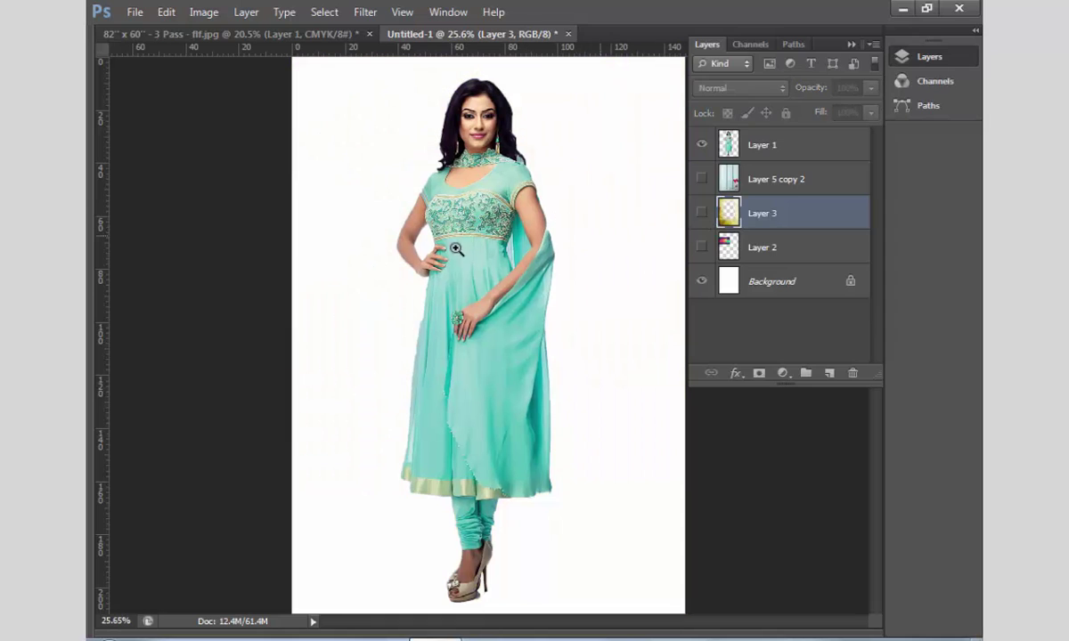
left_click(721, 242)
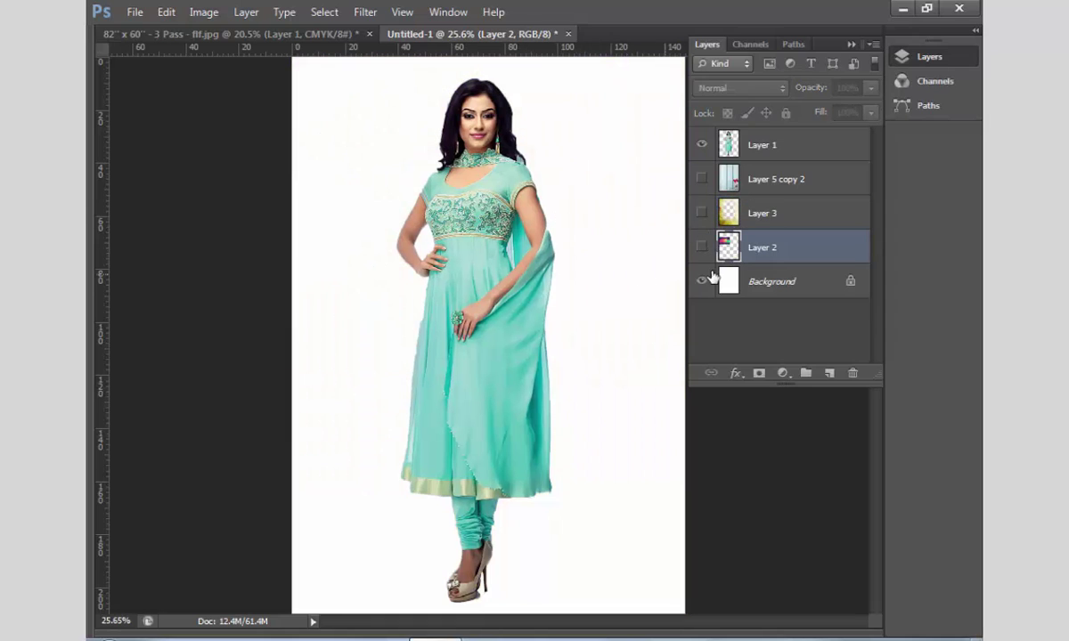
left_click(701, 248)
key("F7")
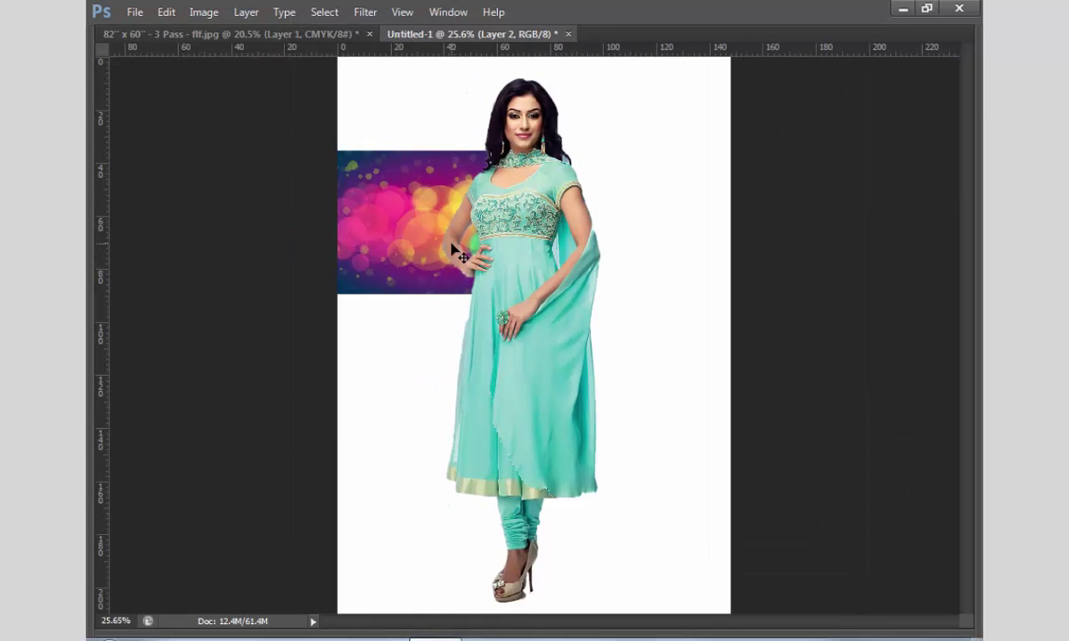
key("ctrl+minus")
Free Transform the bokeh image so it fills the entire page.
key("ctrl+t")
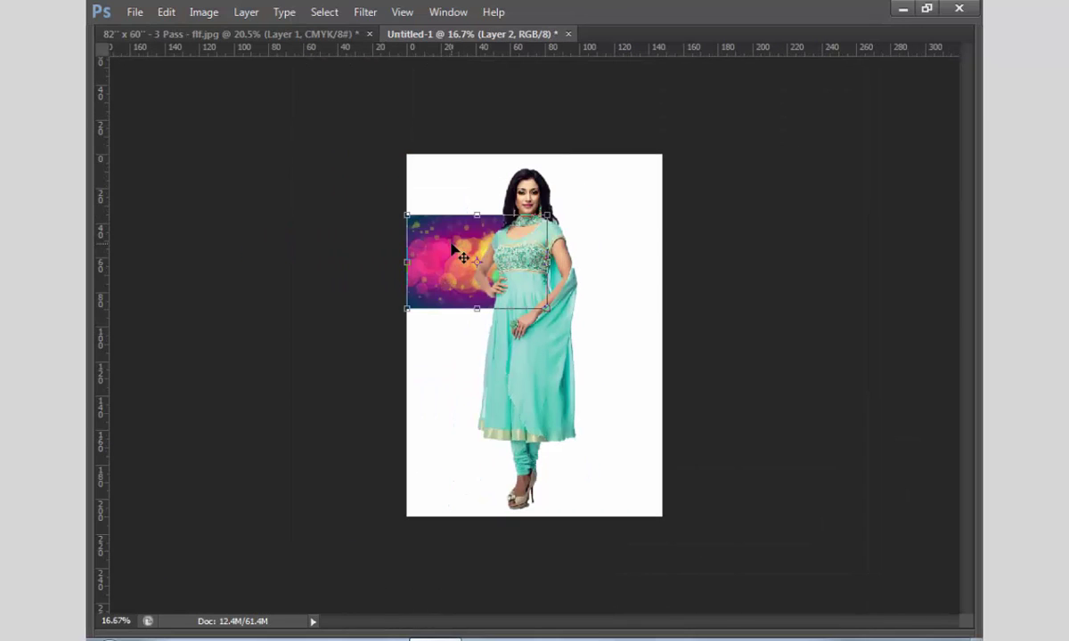
left_click_drag(515, 294, 672, 393)
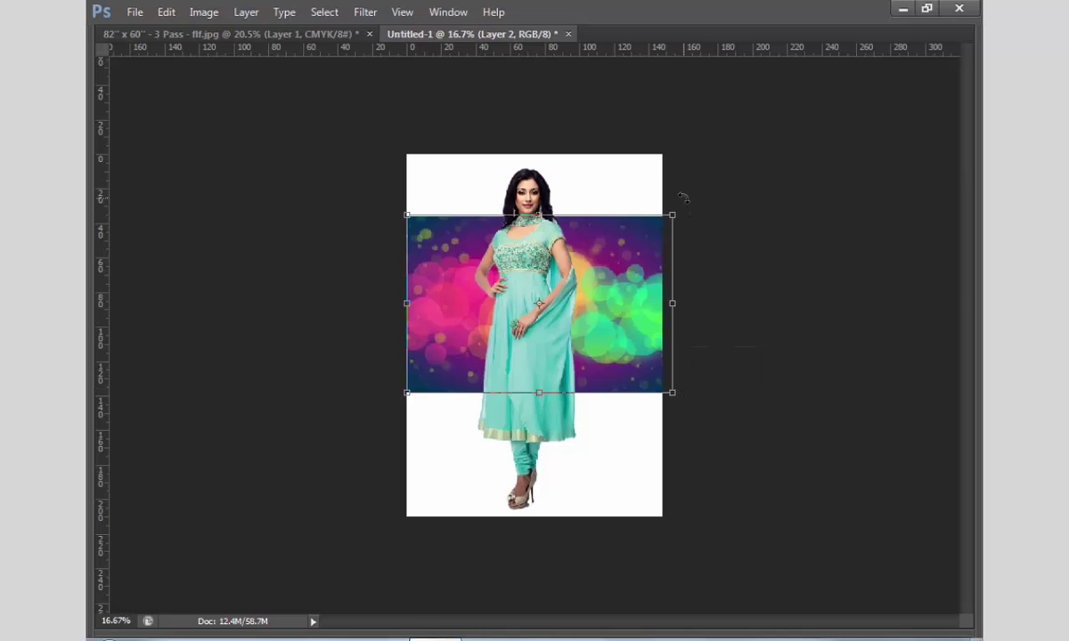
left_click_drag(684, 201, 661, 403)
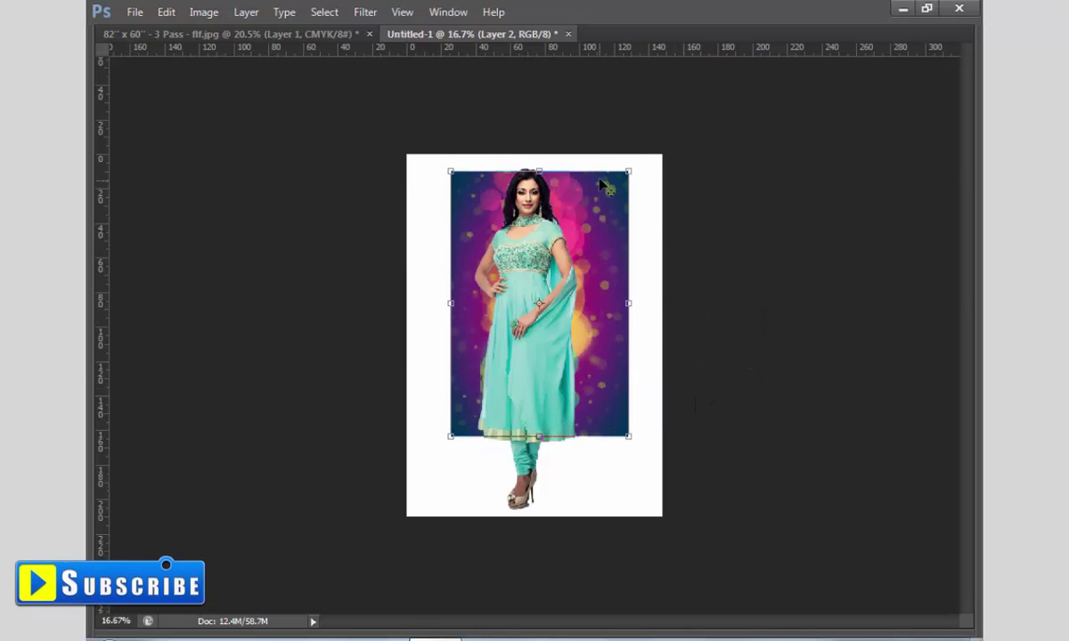
left_click_drag(628, 167, 655, 129)
left_click_drag(627, 208, 612, 234)
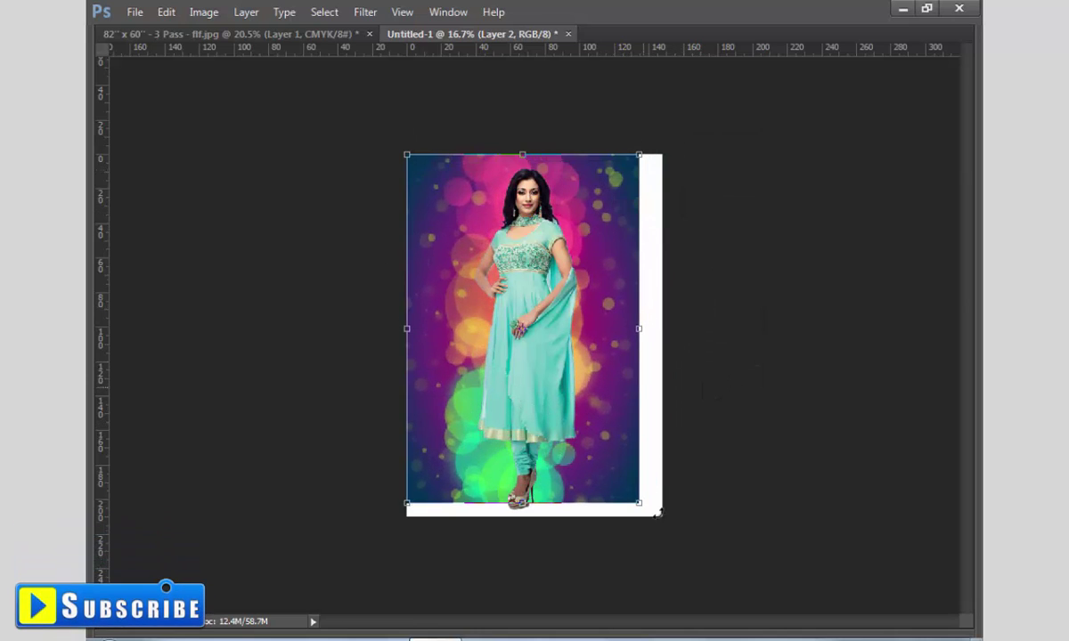
left_click_drag(655, 513, 677, 532)
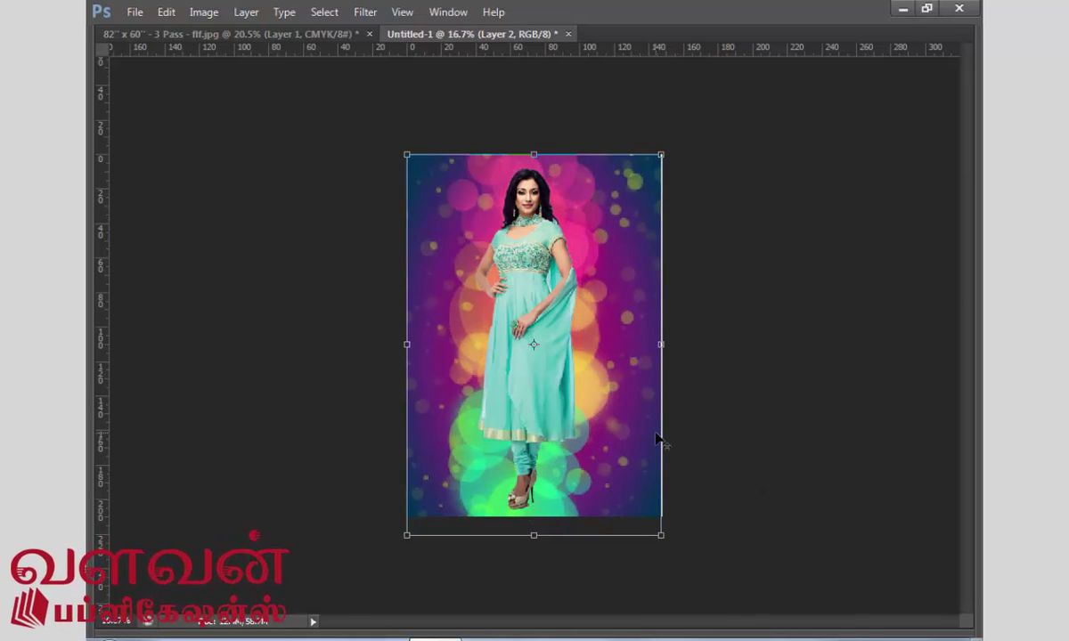
mouse_move(658, 441)
left_mouse_down()
mouse_move(681, 437)
mouse_move(592, 352)
mouse_move(664, 347)
mouse_move(595, 363)
mouse_move(689, 344)
mouse_move(680, 344)
left_mouse_up()
left_click_drag(613, 351, 605, 350)
key("Return")
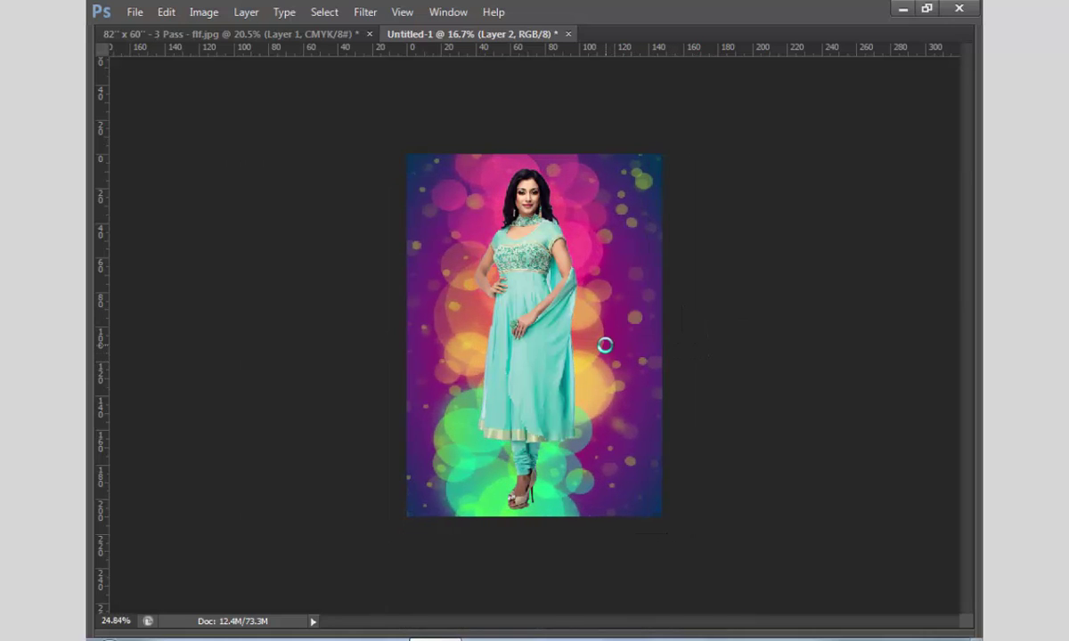
Select a rectangle around the woman's head feathered by 150 px.
key("ctrl+0")
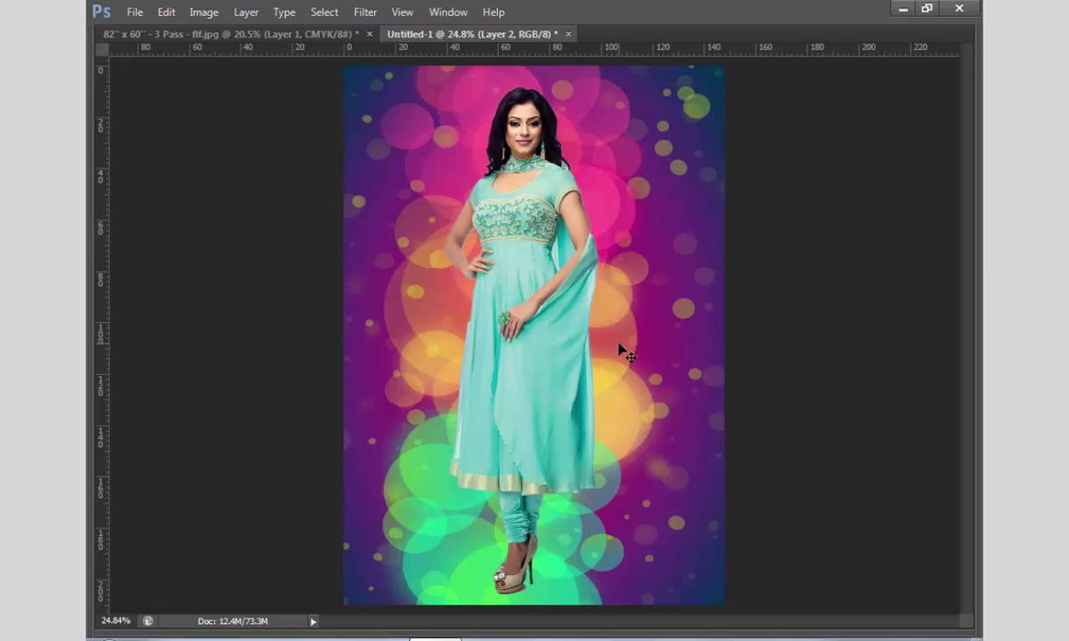
left_click_drag(426, 70, 609, 223)
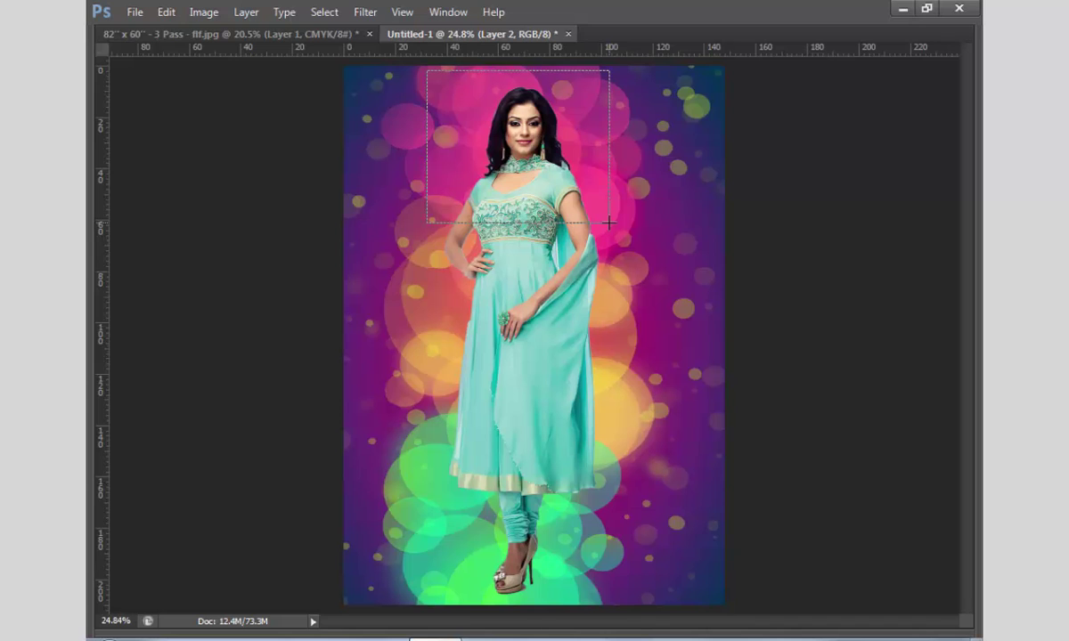
key("shift+F6")
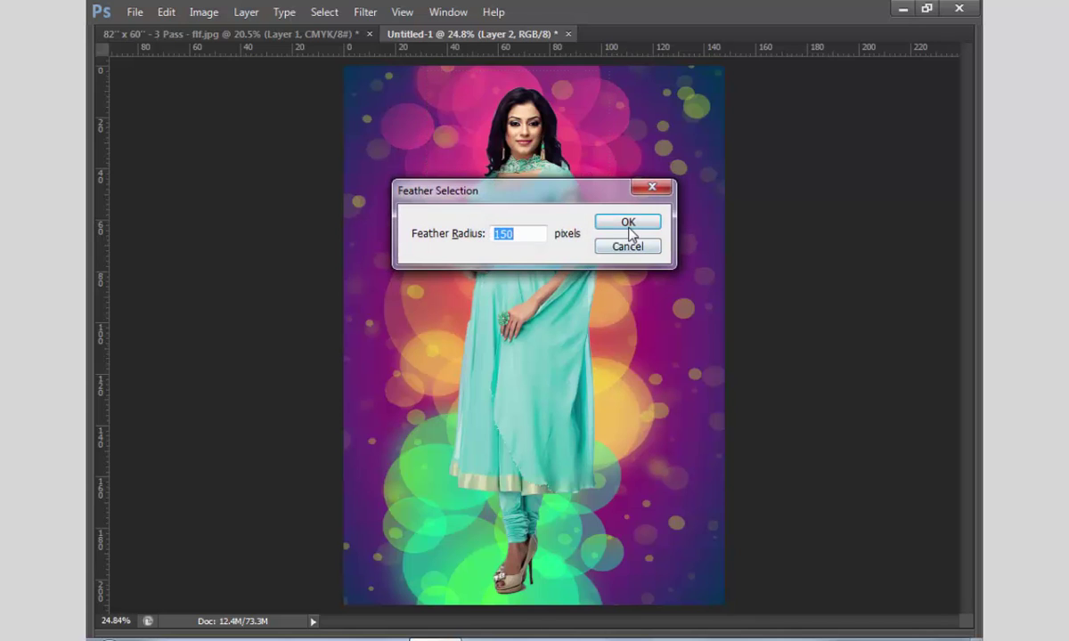
left_click(629, 227)
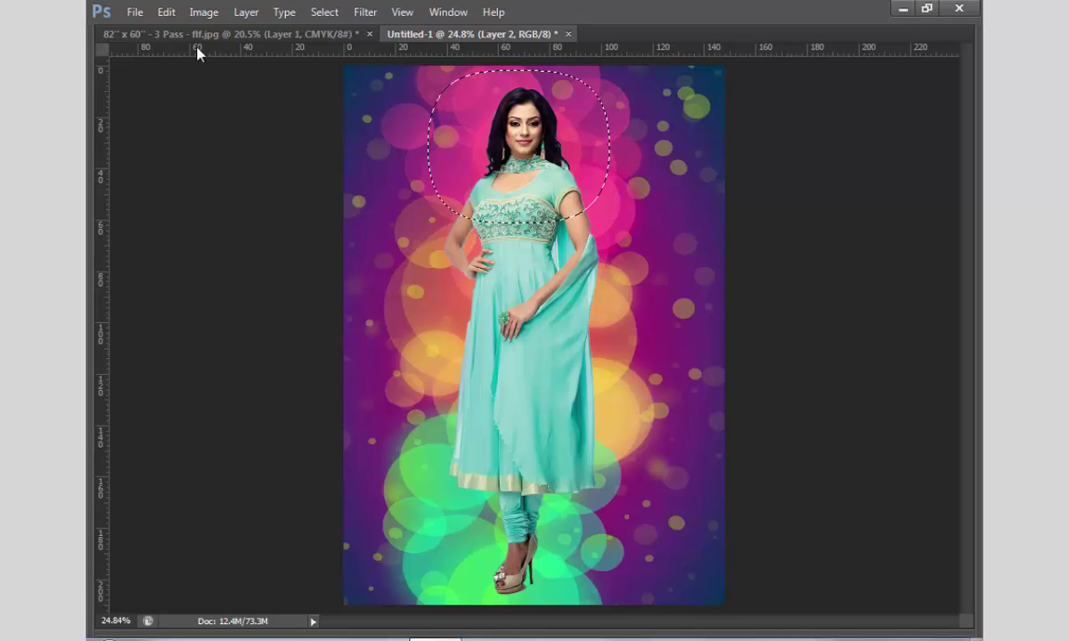
Reshape the Curves adjustment for the feathered area around the head.
left_click(203, 11)
mouse_move(283, 56)
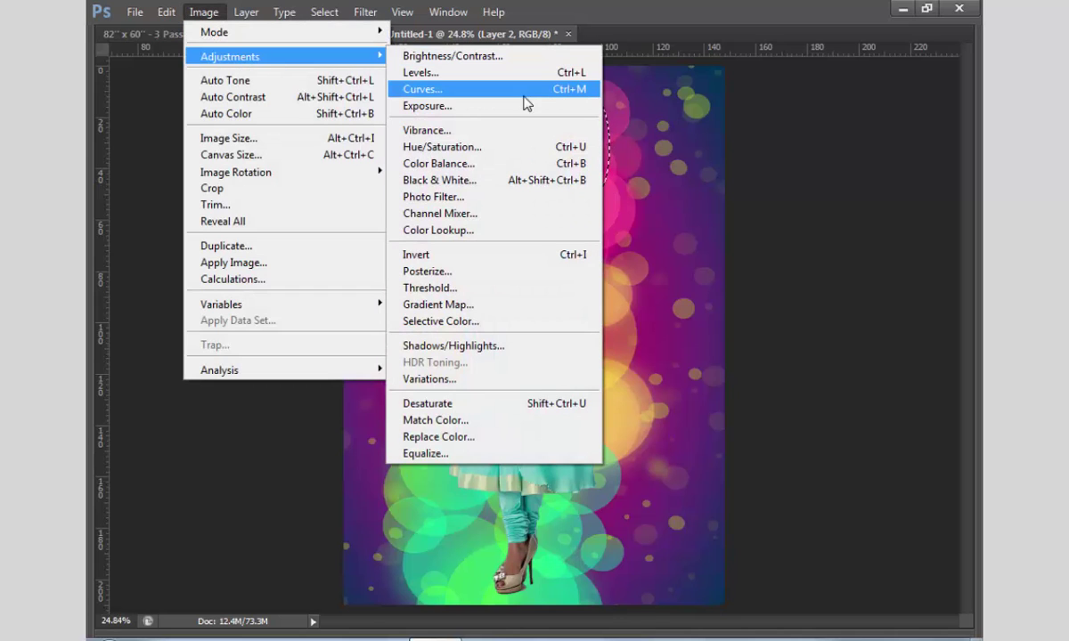
left_click(526, 100)
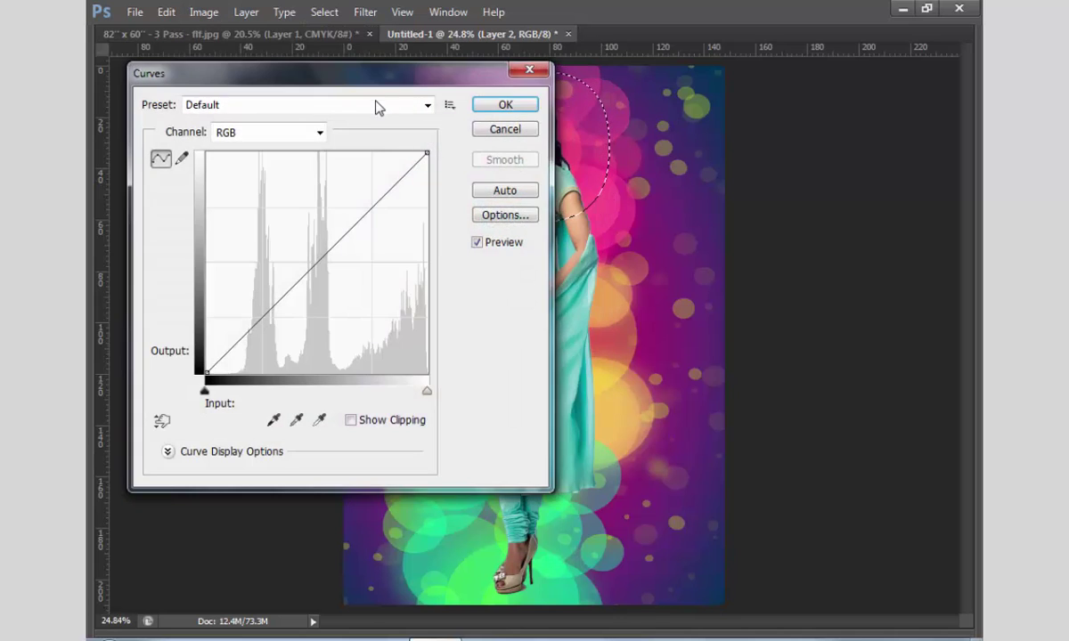
left_click_drag(267, 73, 762, 248)
left_click_drag(816, 433, 857, 446)
Apply the Curves, deselect, and zoom in and out to review the glow.
left_click(975, 278)
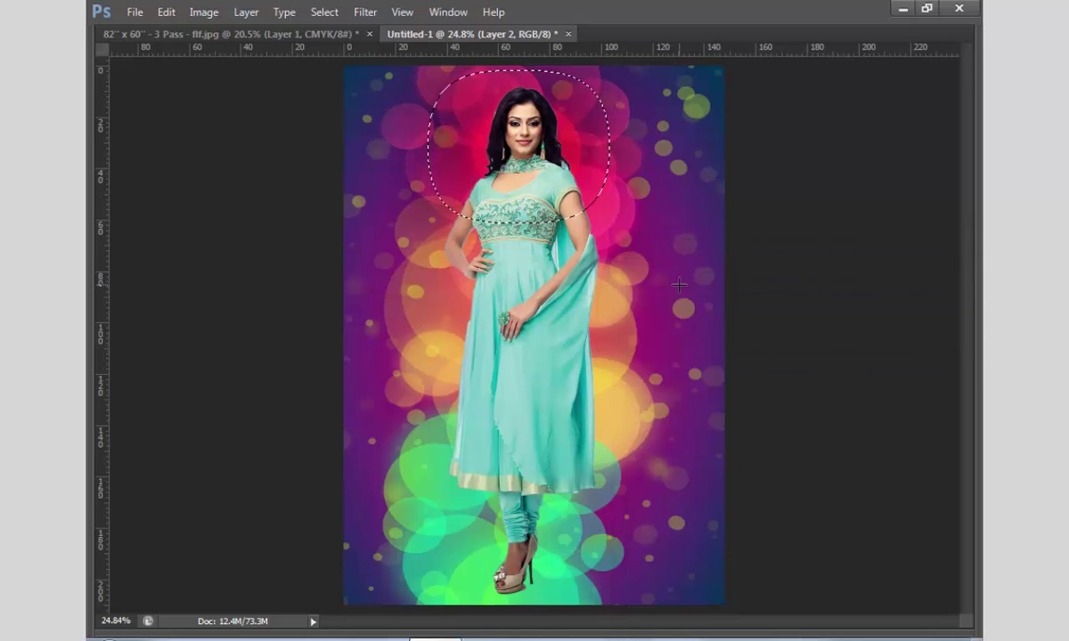
key("ctrl+d")
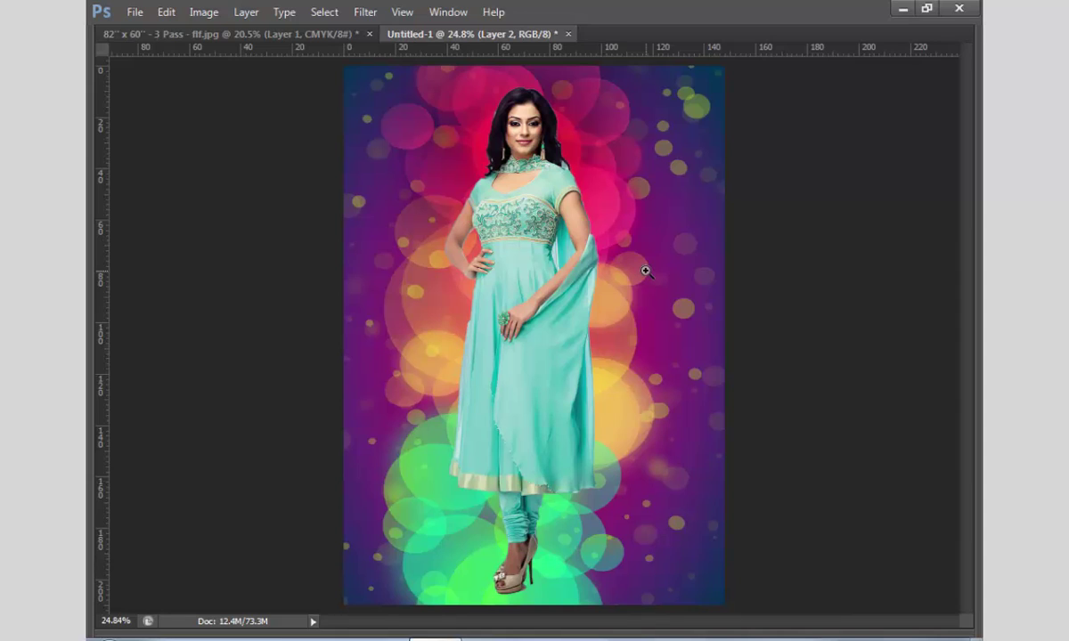
left_click(608, 272)
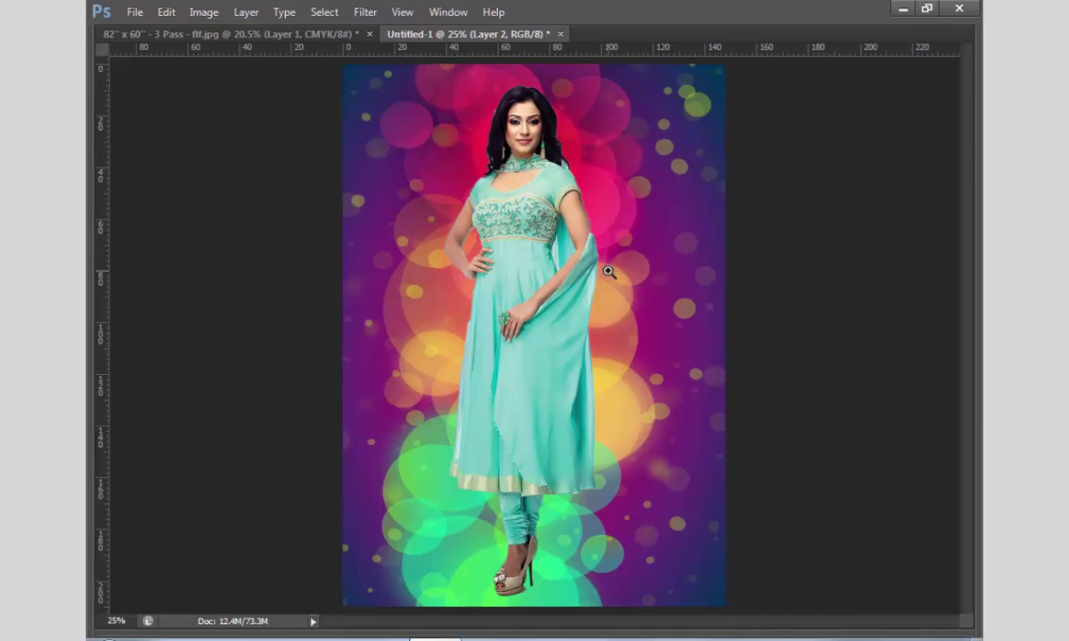
left_click(608, 272, "alt")
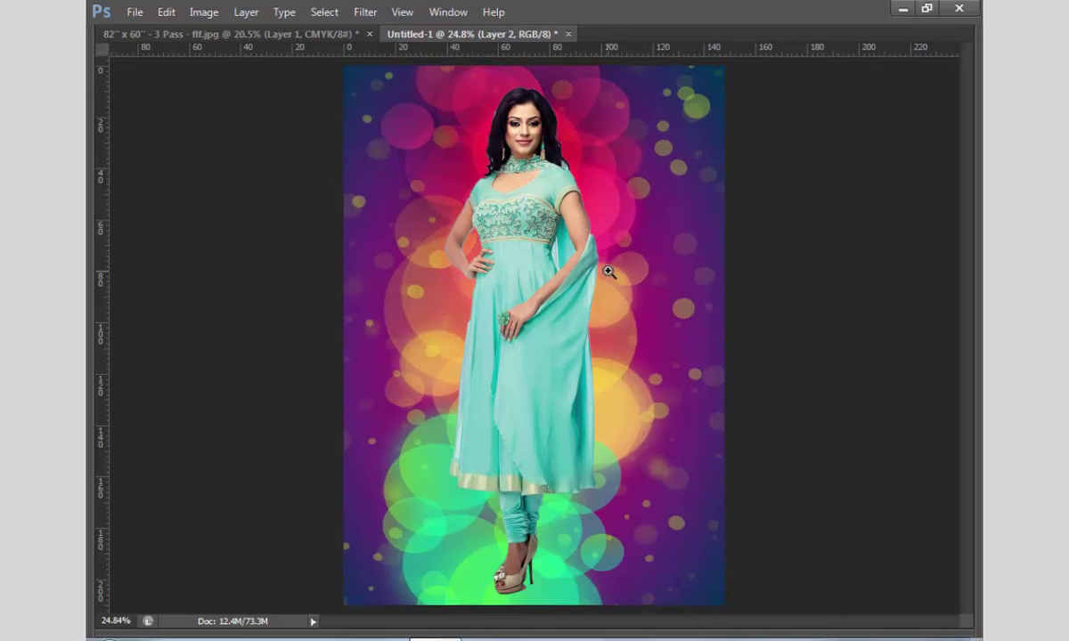